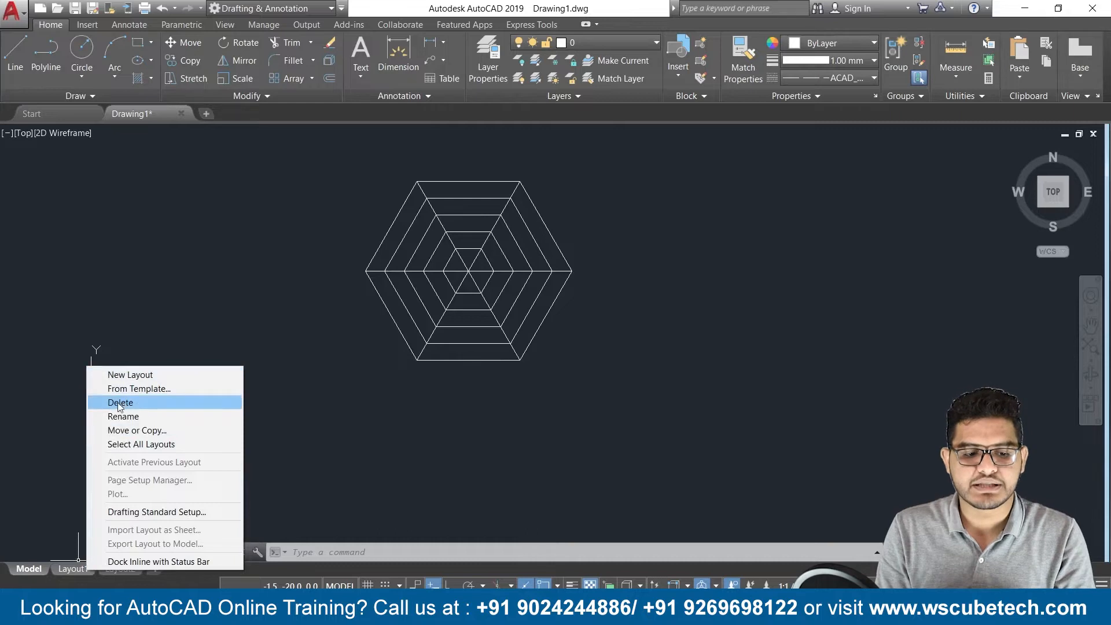
pyautogui.click(135, 391)
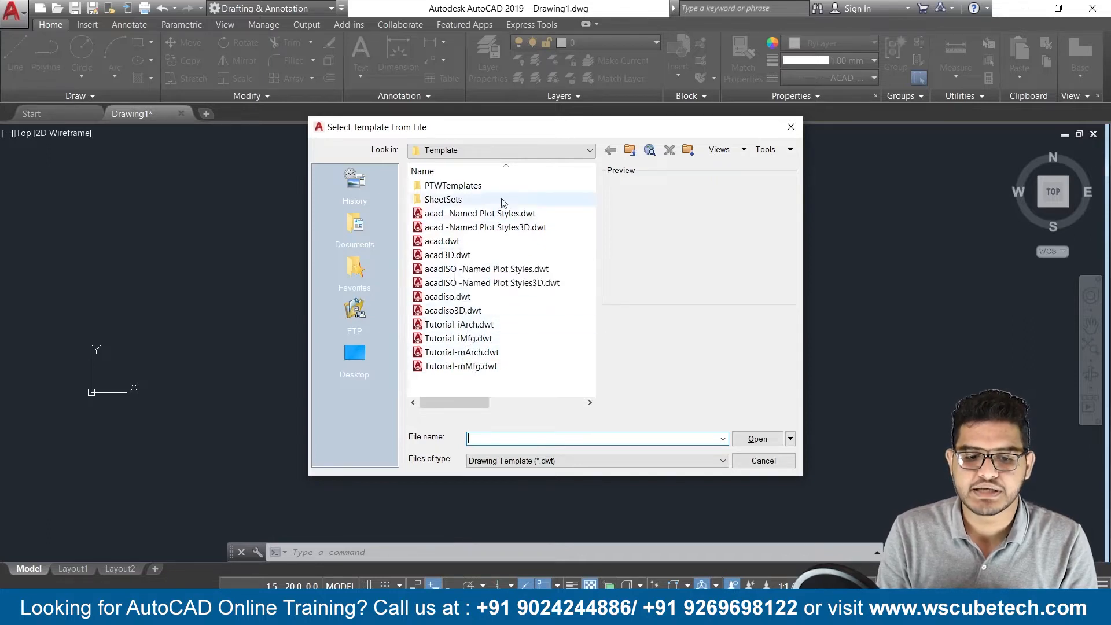
pyautogui.click(790, 127)
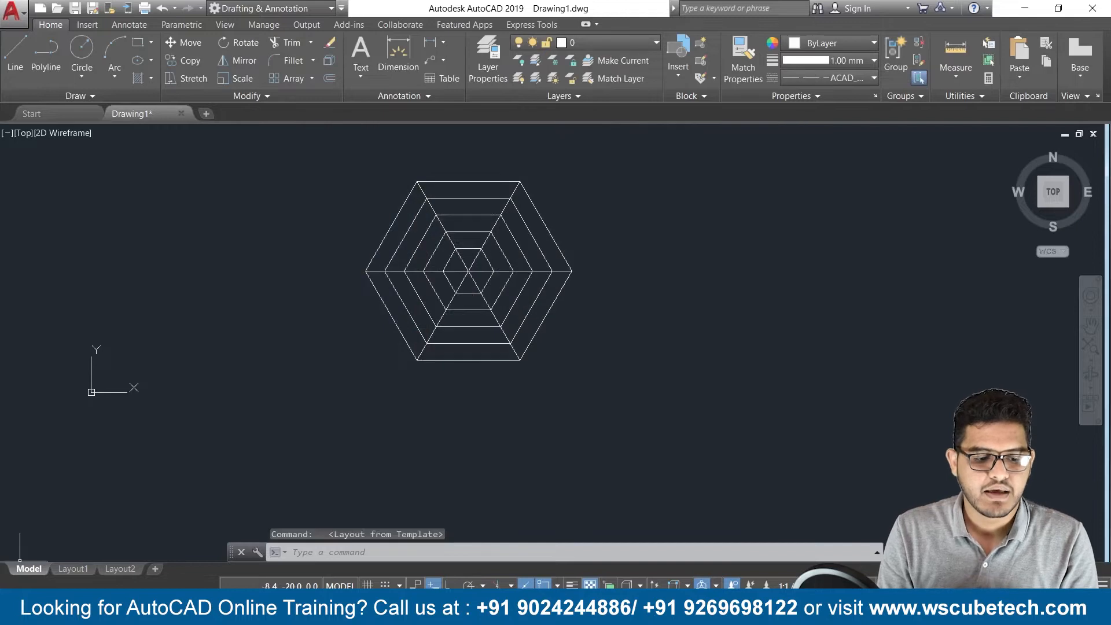
pyautogui.rightClick(84, 569)
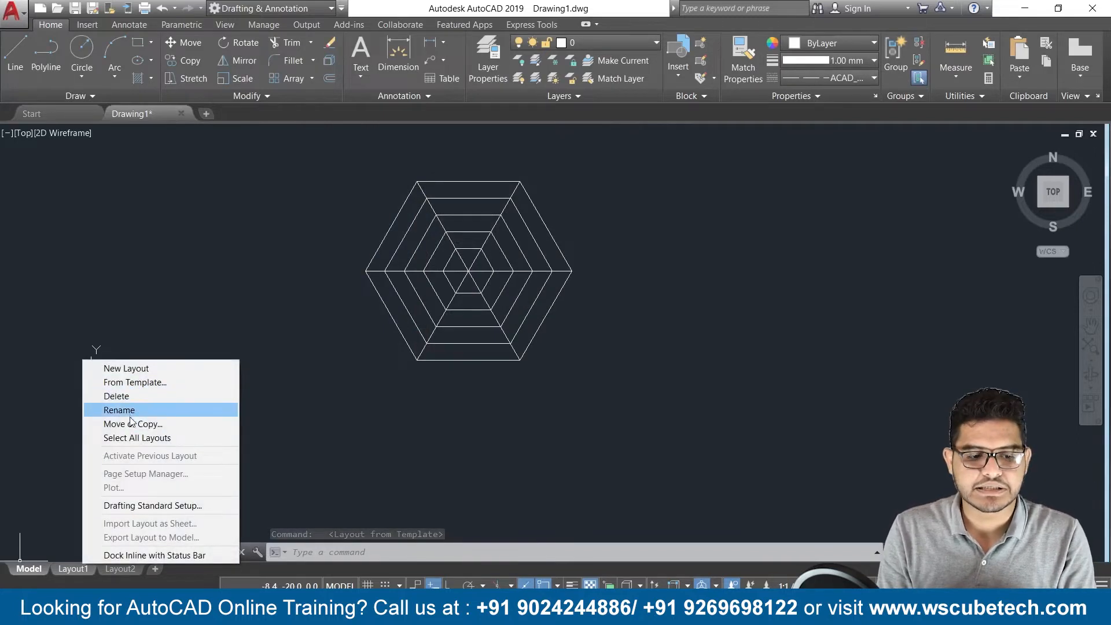
pyautogui.click(43, 434)
pyautogui.moveTo(75, 570)
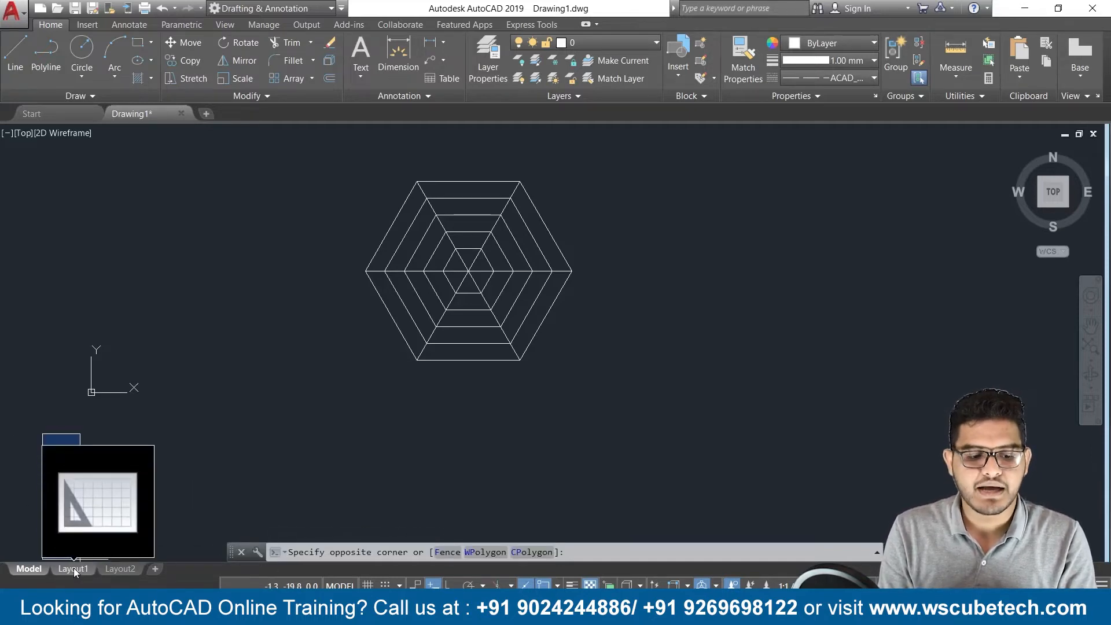
pyautogui.press('Escape')
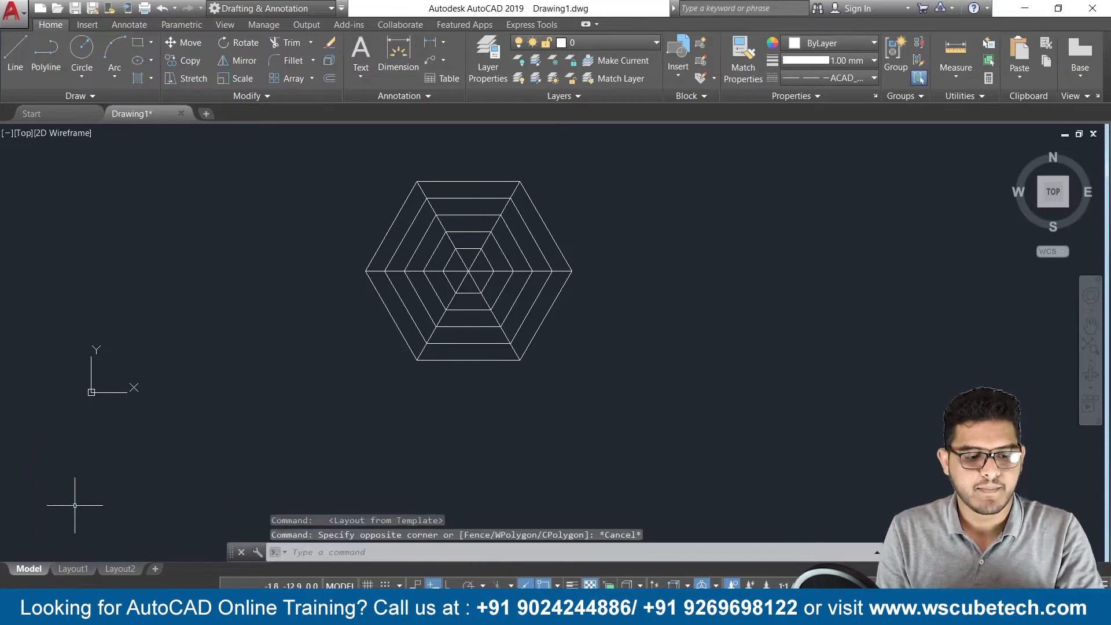
# Rename Layout1 as autocad.
pyautogui.rightClick(71, 569)
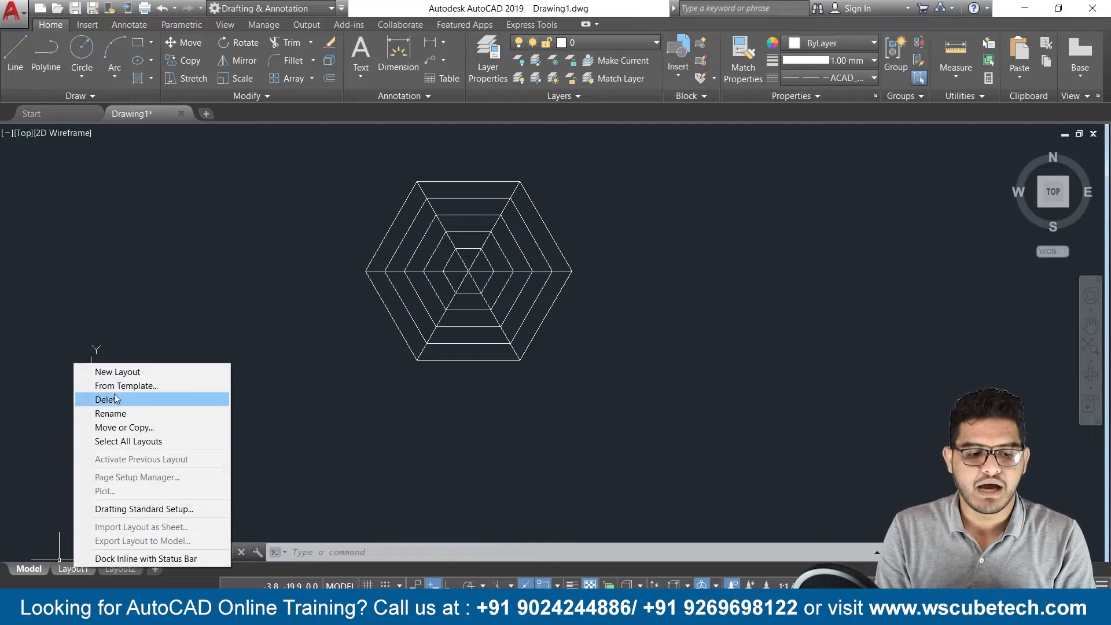
pyautogui.click(137, 414)
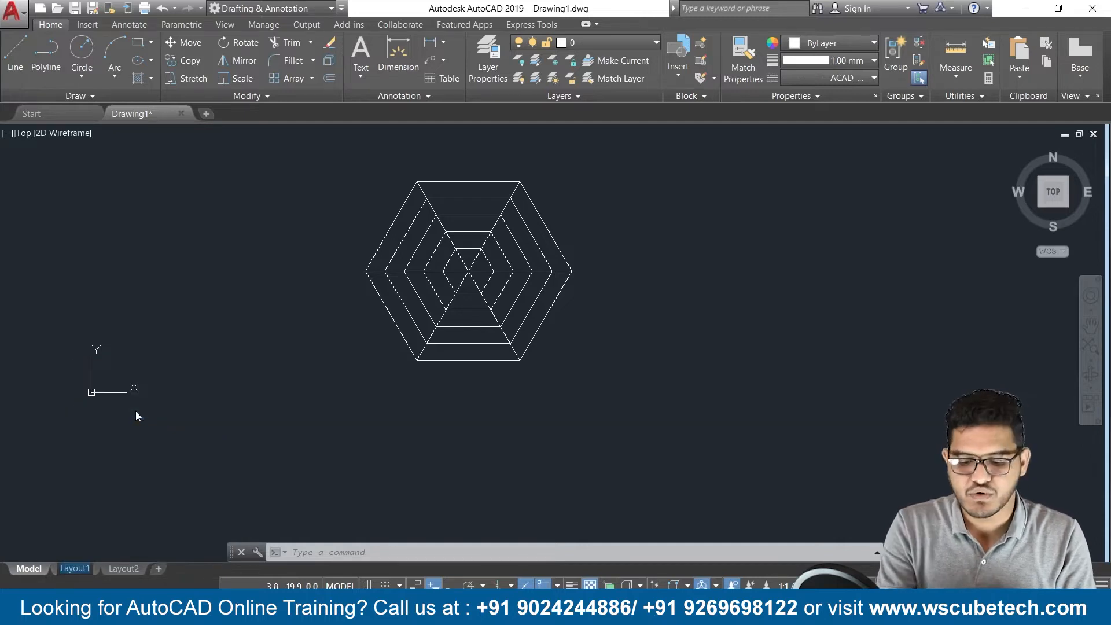
pyautogui.press('BackSpace')
pyautogui.write('autocad')
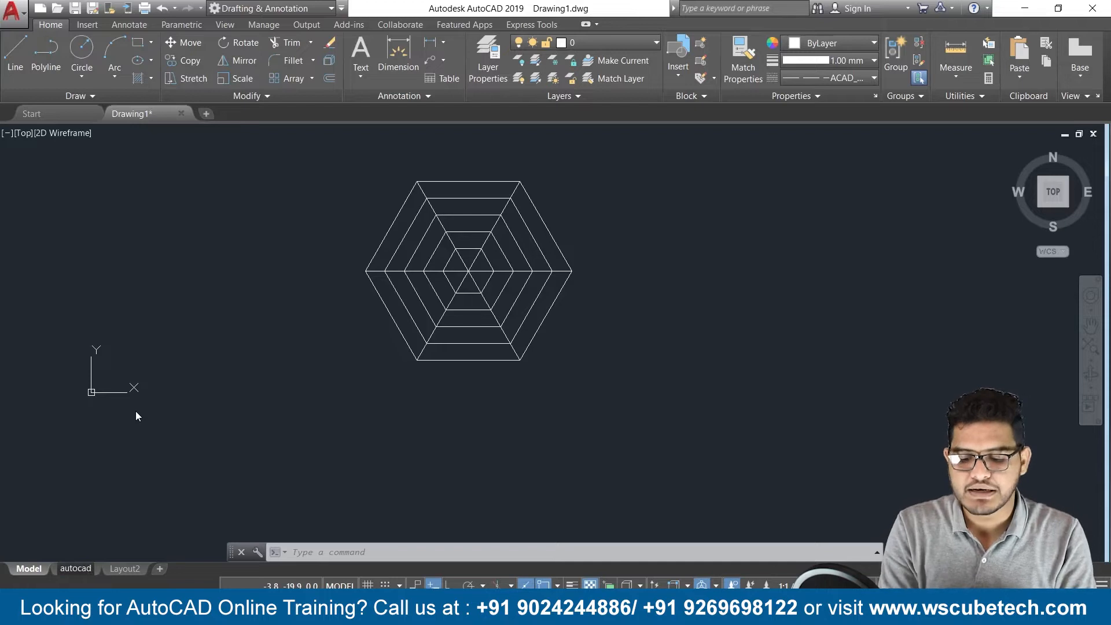
pyautogui.press('Return')
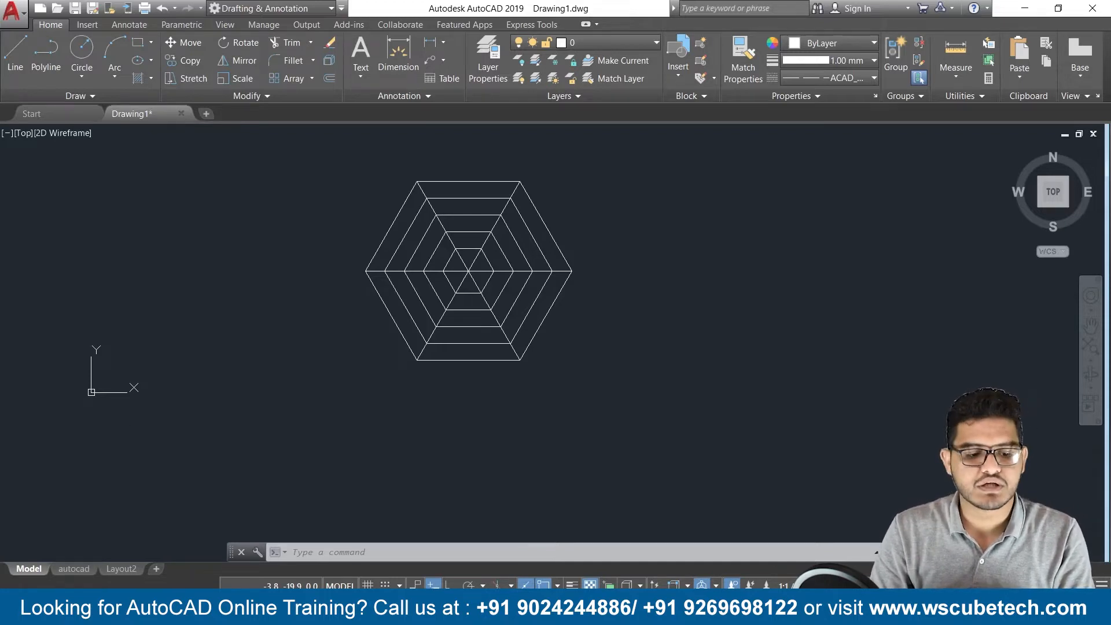
pyautogui.rightClick(74, 572)
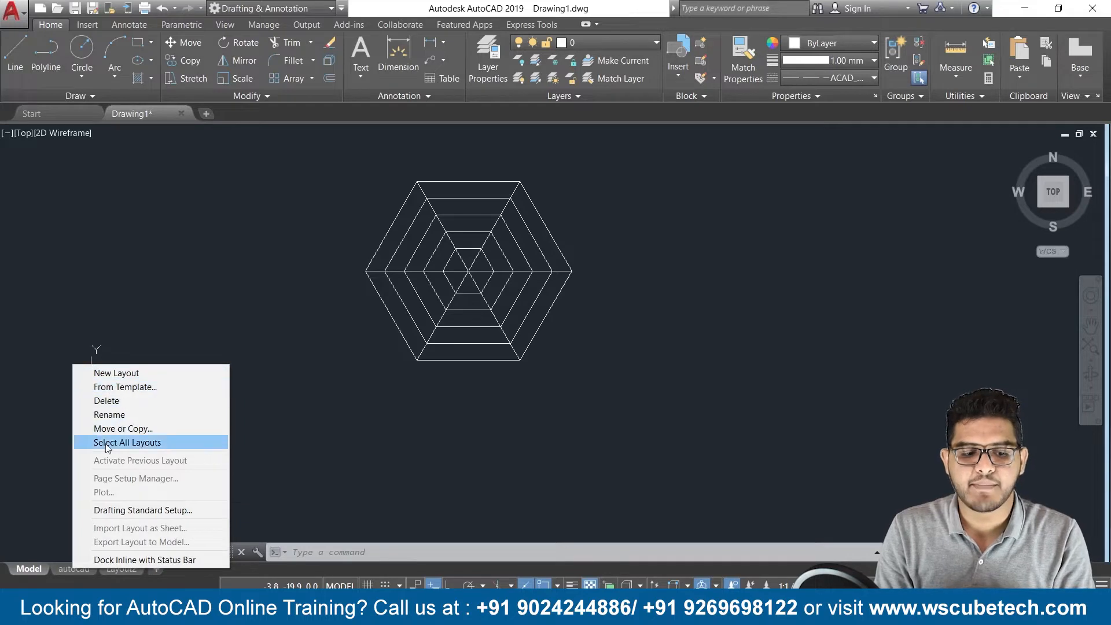
pyautogui.click(27, 421)
pyautogui.click(74, 489)
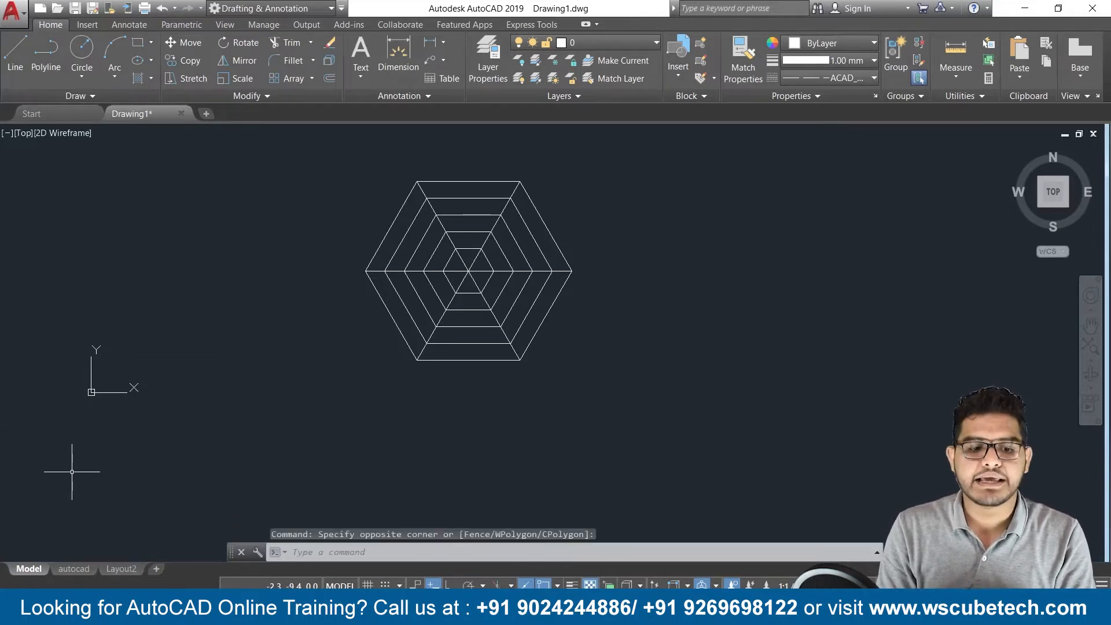
# Open the autocad layout and enlarge its viewport frame so that it nearly fills the sheet's printable area.
pyautogui.click(76, 568)
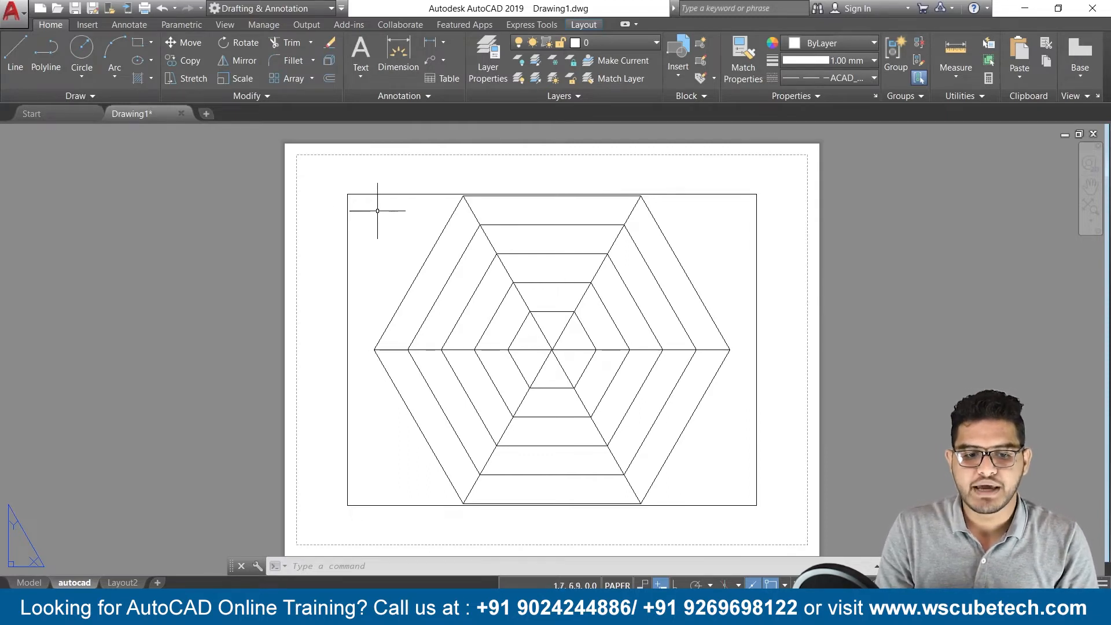
pyautogui.click(757, 488)
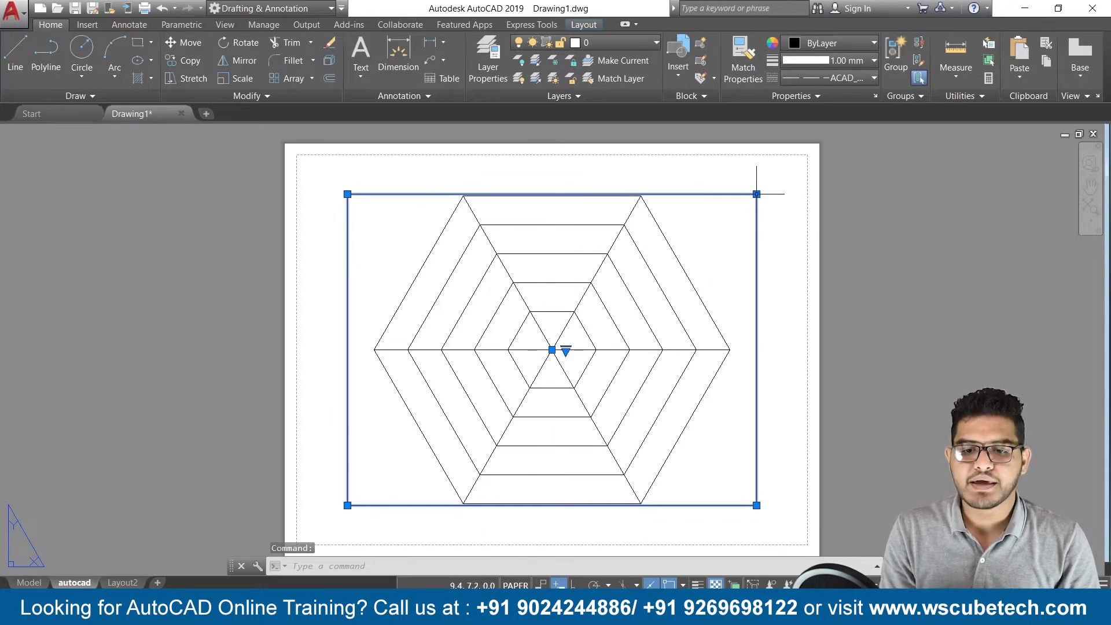
pyautogui.click(756, 194)
pyautogui.click(799, 162)
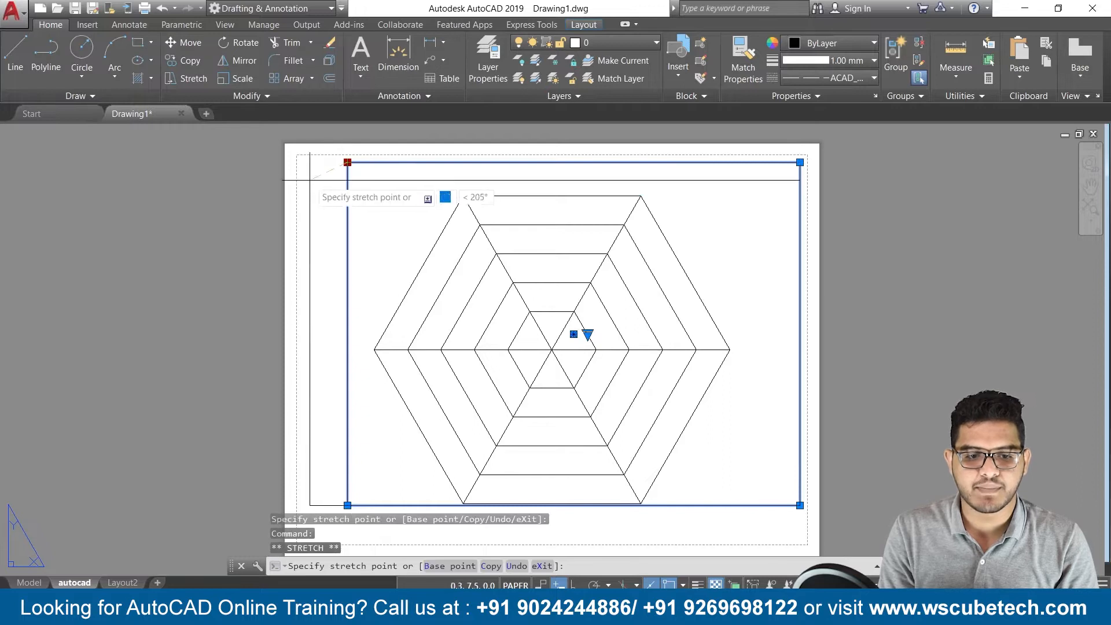
pyautogui.click(306, 162)
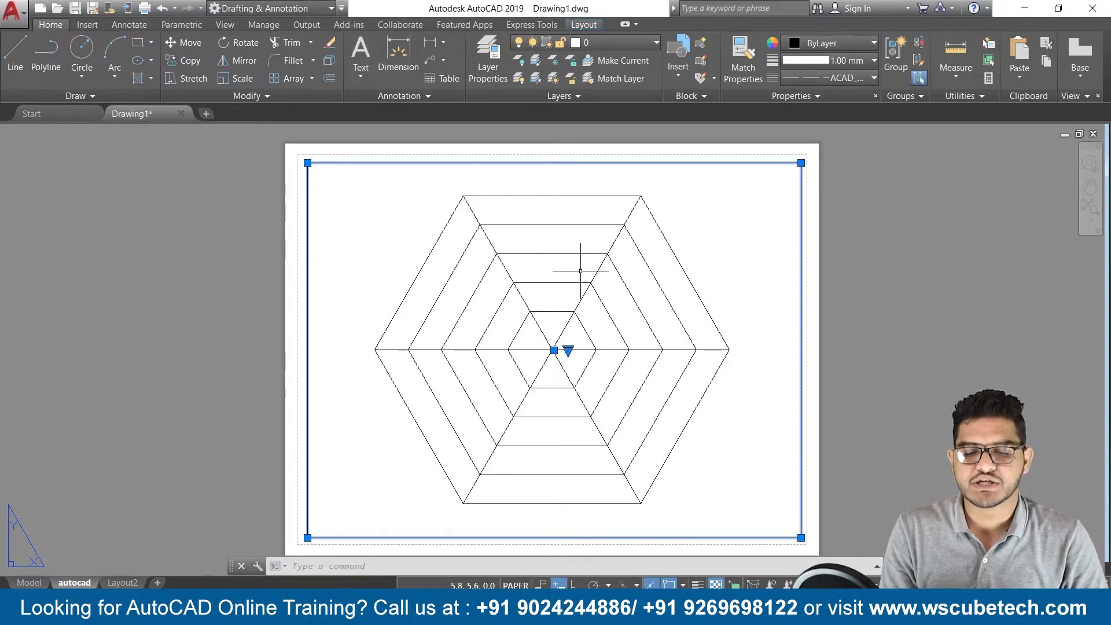
pyautogui.press('Escape')
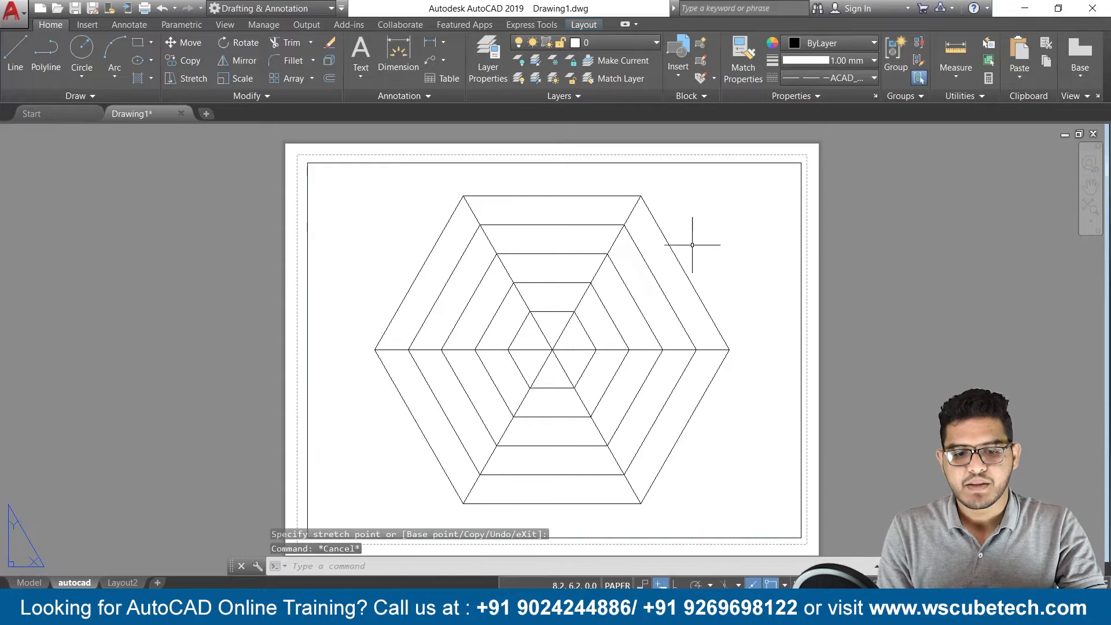
# Activate model space inside the viewport of the autocad layout.
pyautogui.click(703, 246)
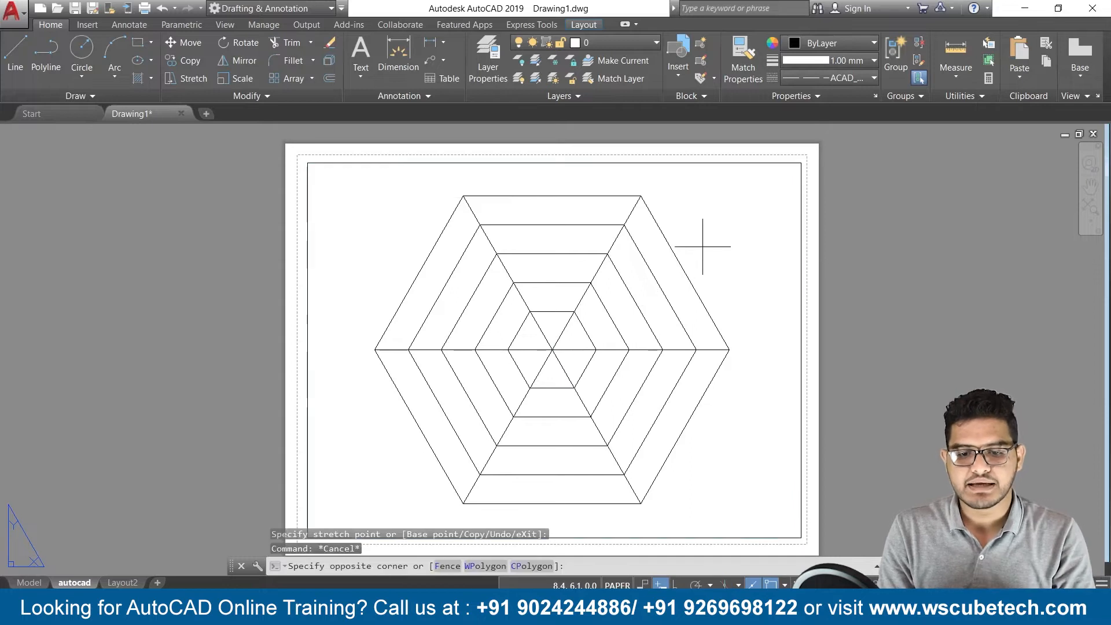
pyautogui.click(781, 219)
pyautogui.click(801, 218)
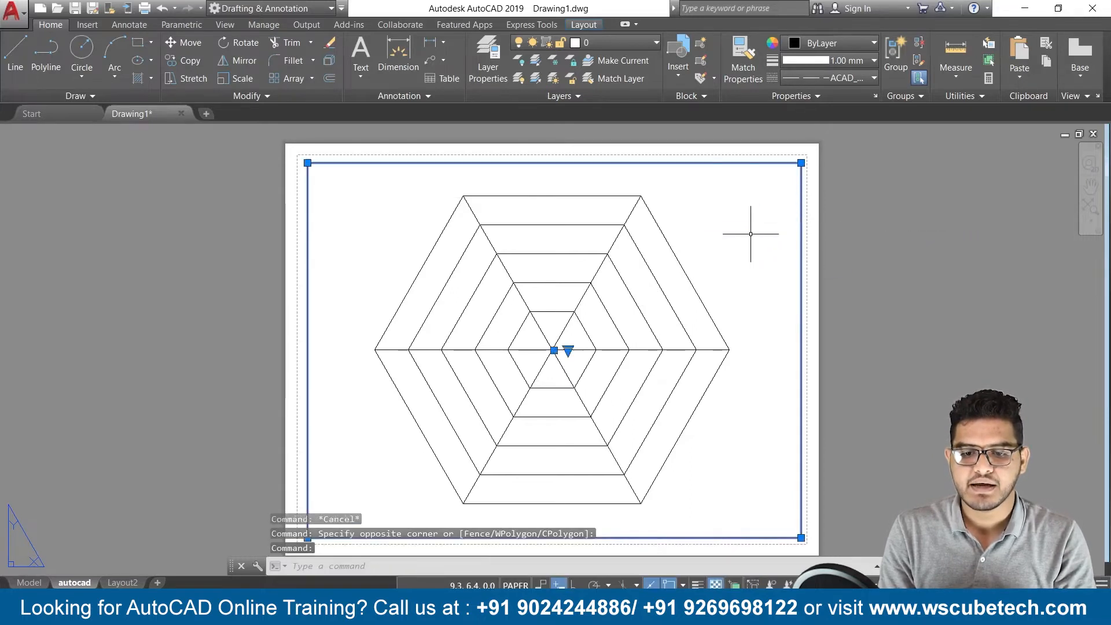
pyautogui.doubleClick(744, 228)
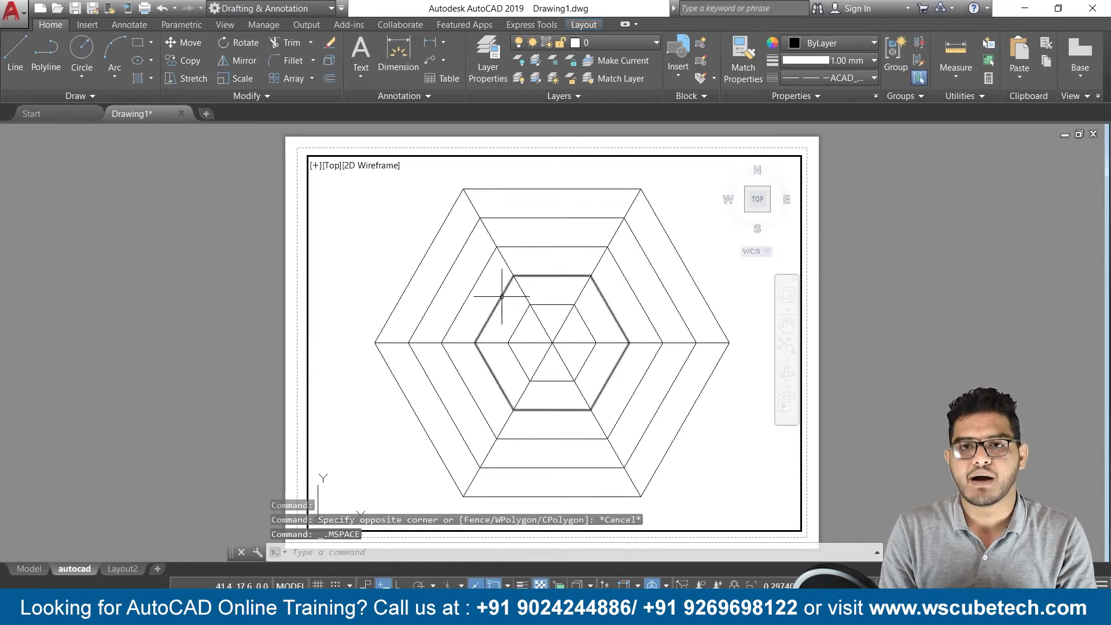
# Delete the innermost hexagon of the web drawing from within the viewport.
pyautogui.moveTo(501, 296)
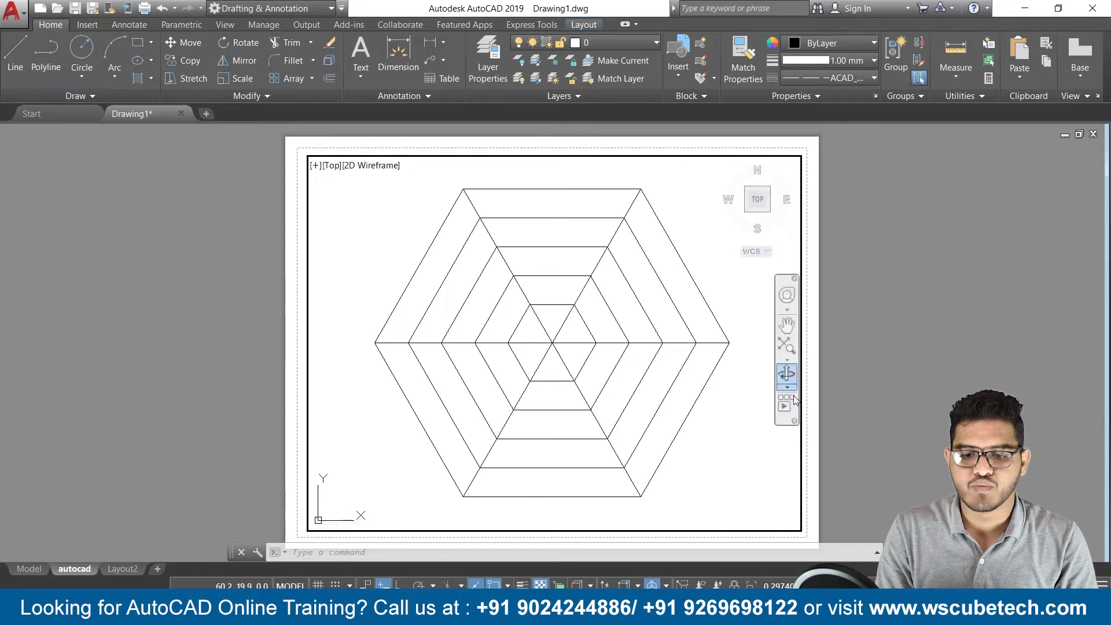
pyautogui.scroll(-8, 559, 315)
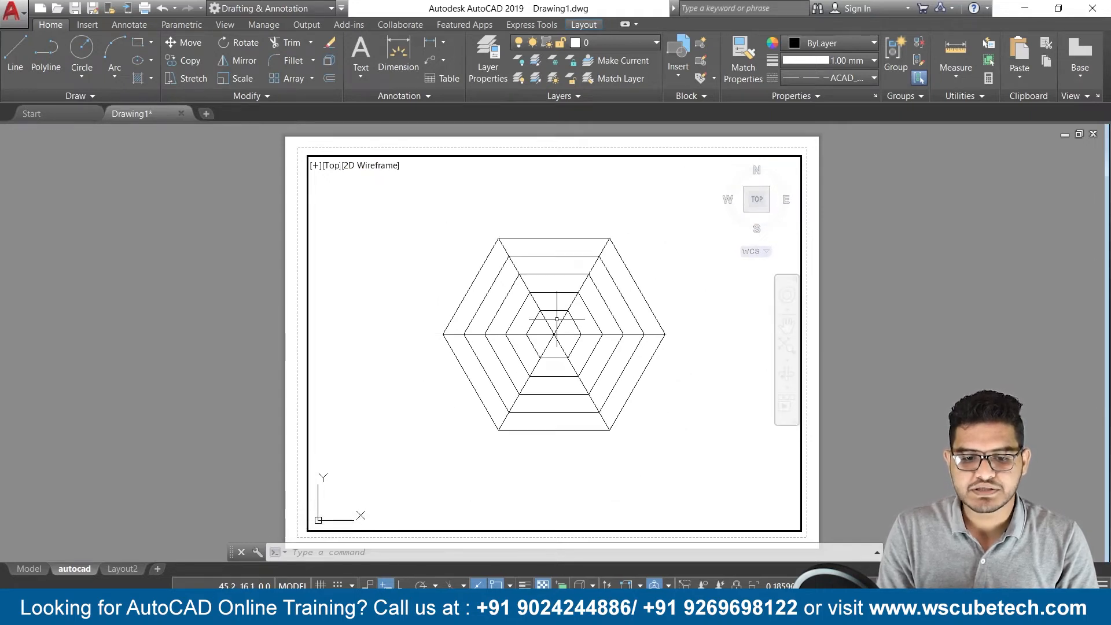
pyautogui.scroll(7, 557, 317)
pyautogui.scroll(-2, 557, 319)
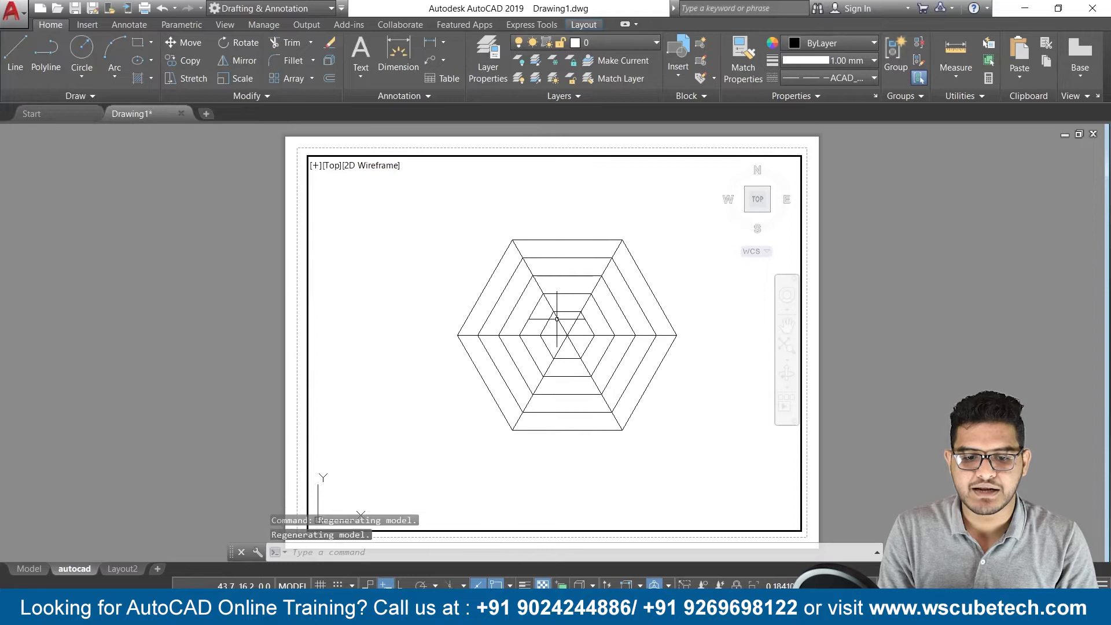
pyautogui.scroll(-1, 557, 318)
pyautogui.scroll(3, 492, 323)
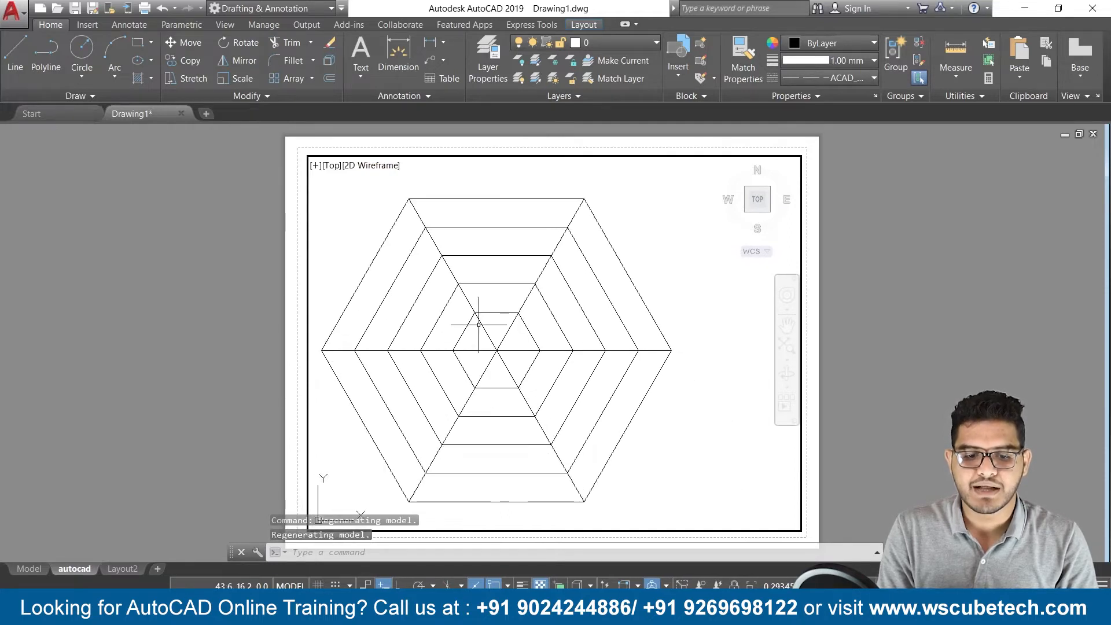
pyautogui.click(496, 313)
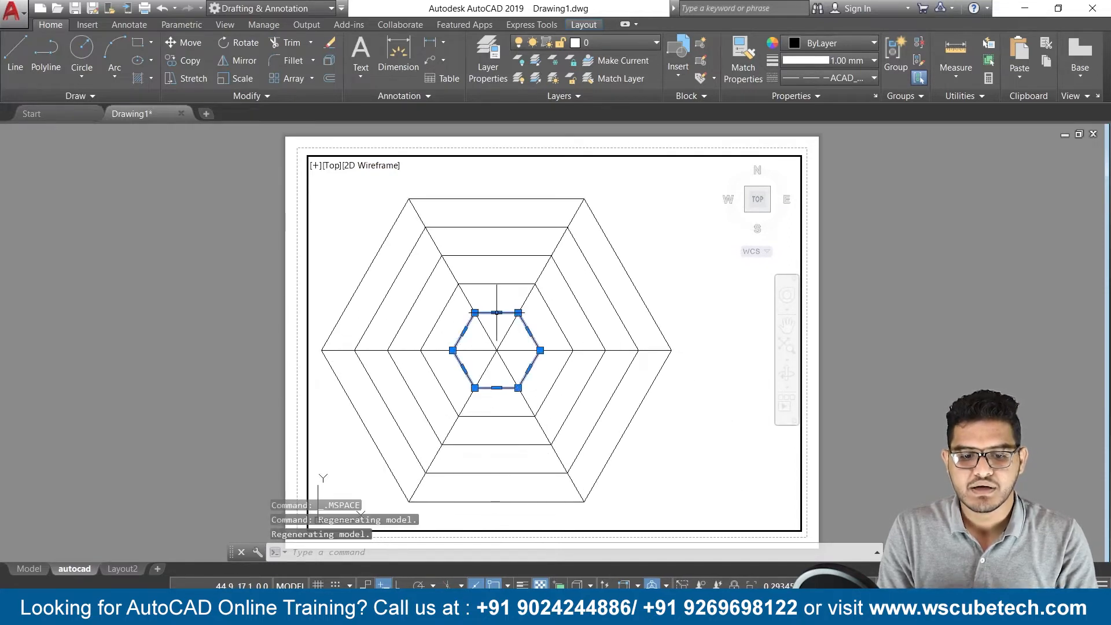
pyautogui.moveTo(497, 314)
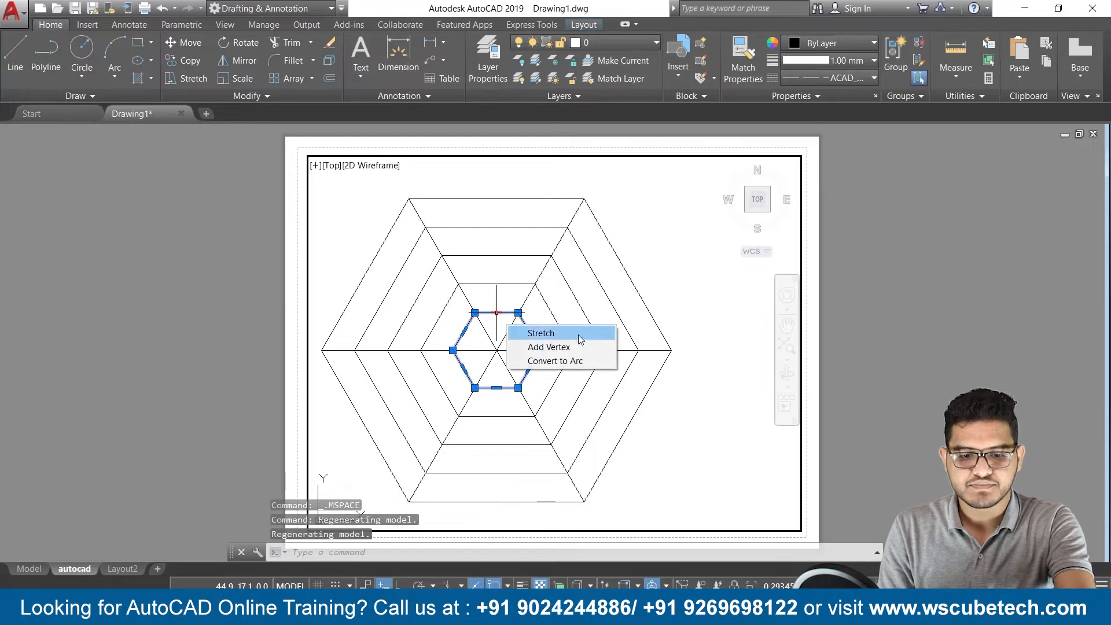
pyautogui.press('Delete')
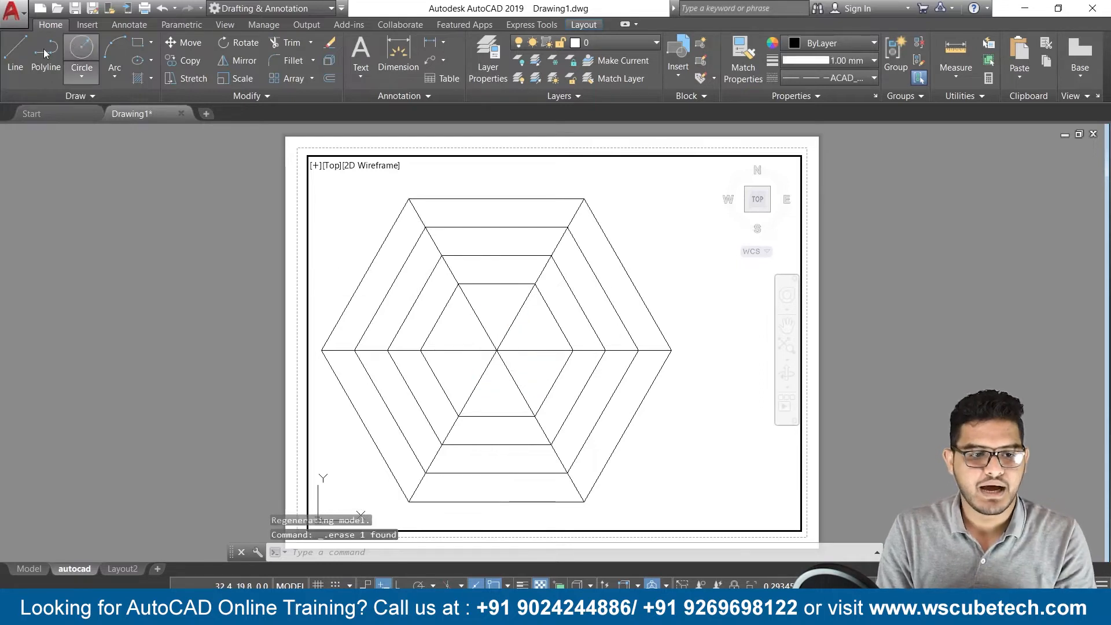
# Draw a circle centred where the diagonals cross, kept inside the smallest remaining hexagon.
pyautogui.click(74, 49)
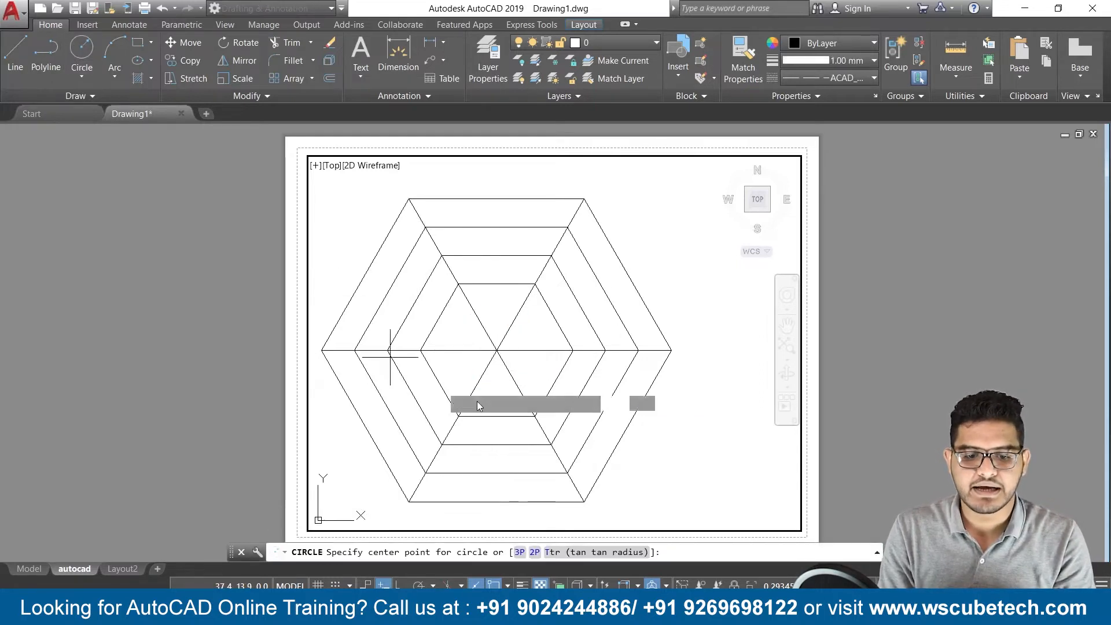
pyautogui.click(497, 351)
pyautogui.click(529, 360)
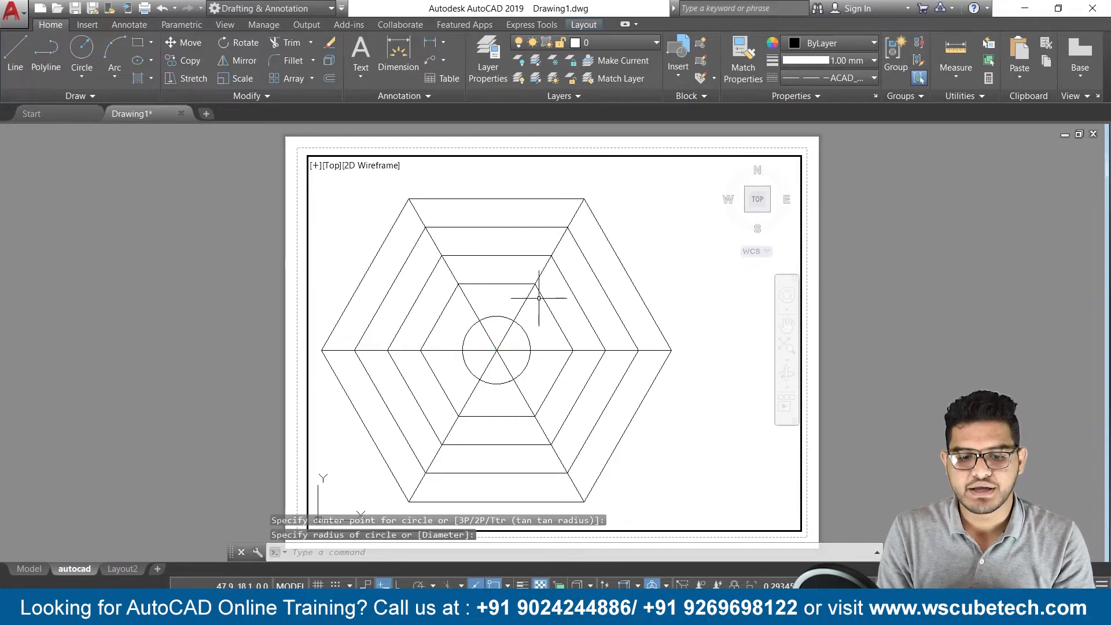
# Reduce the drawing's display size inside the viewport and return to paper space.
pyautogui.scroll(-3, 539, 298)
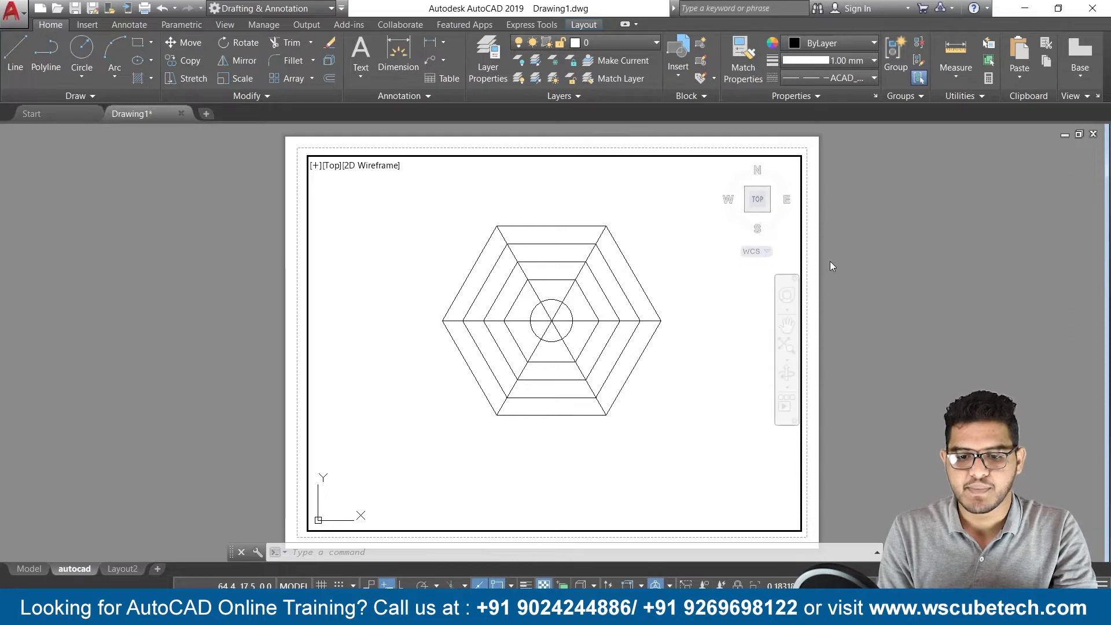
pyautogui.press('Escape')
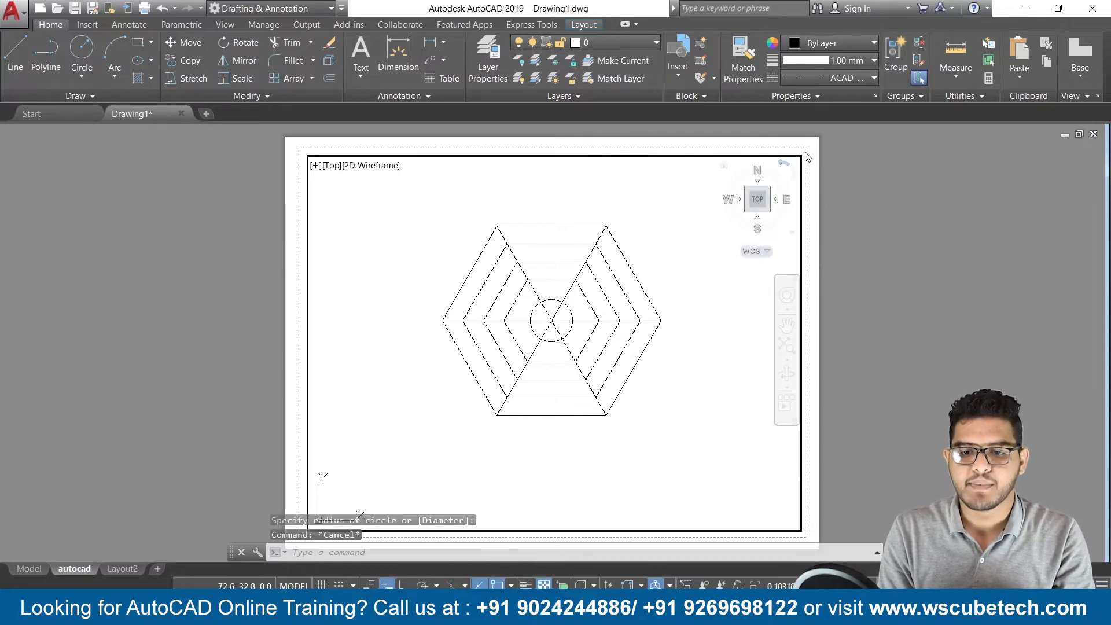
pyautogui.doubleClick(815, 226)
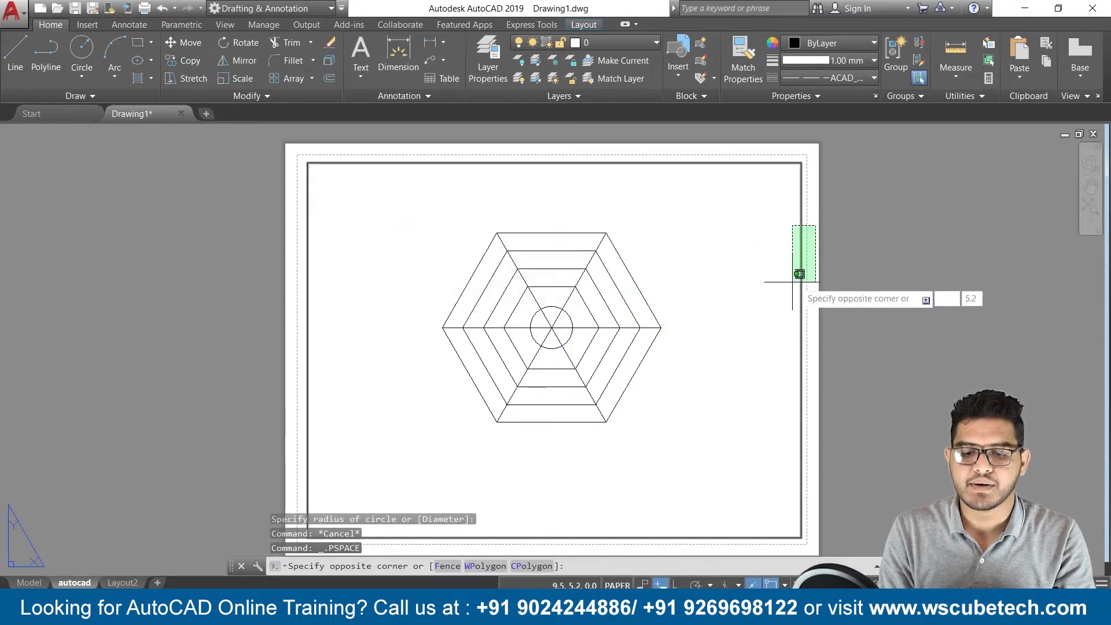
pyautogui.click(839, 271)
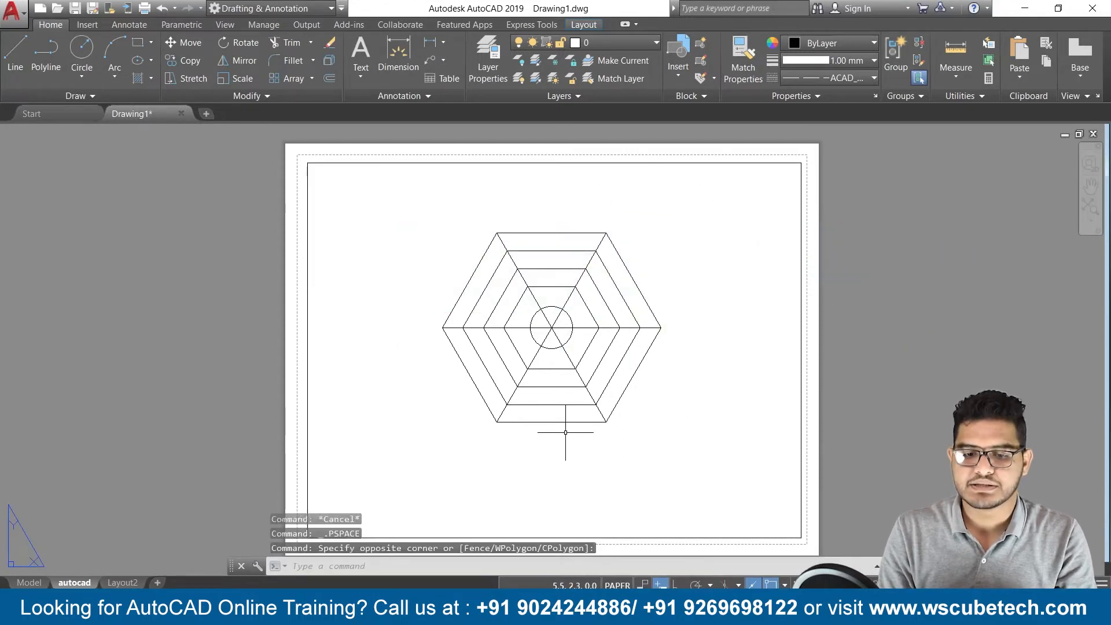
# Shrink the viewport frame by stretching its upper-right and lower-right corners in close to the hexagonal drawing.
pyautogui.click(801, 163)
pyautogui.click(801, 162)
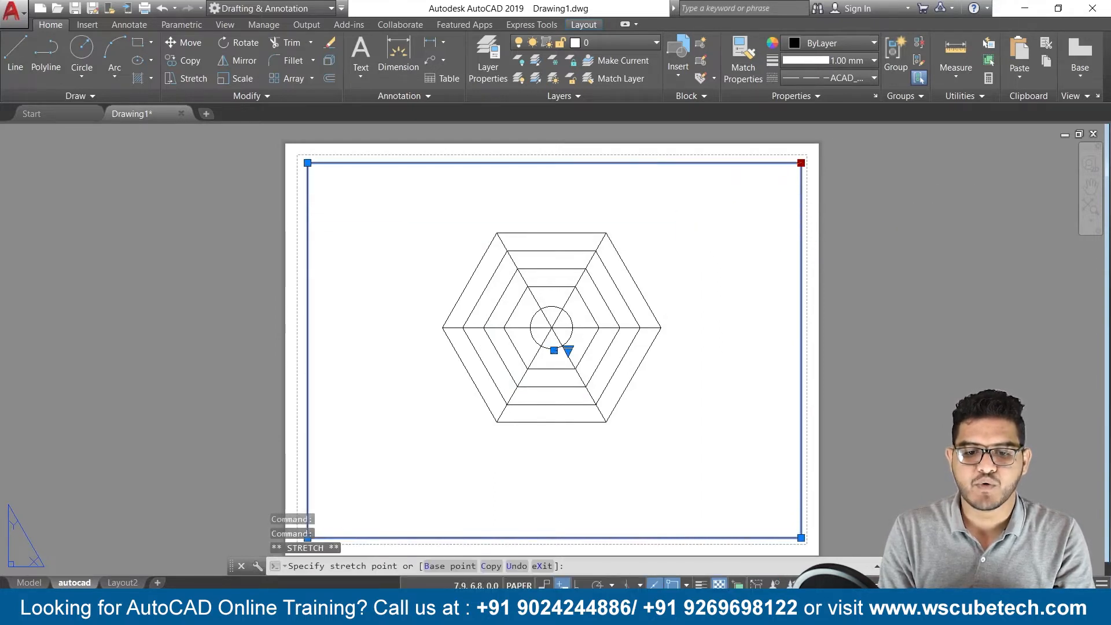
pyautogui.click(679, 213)
pyautogui.click(679, 537)
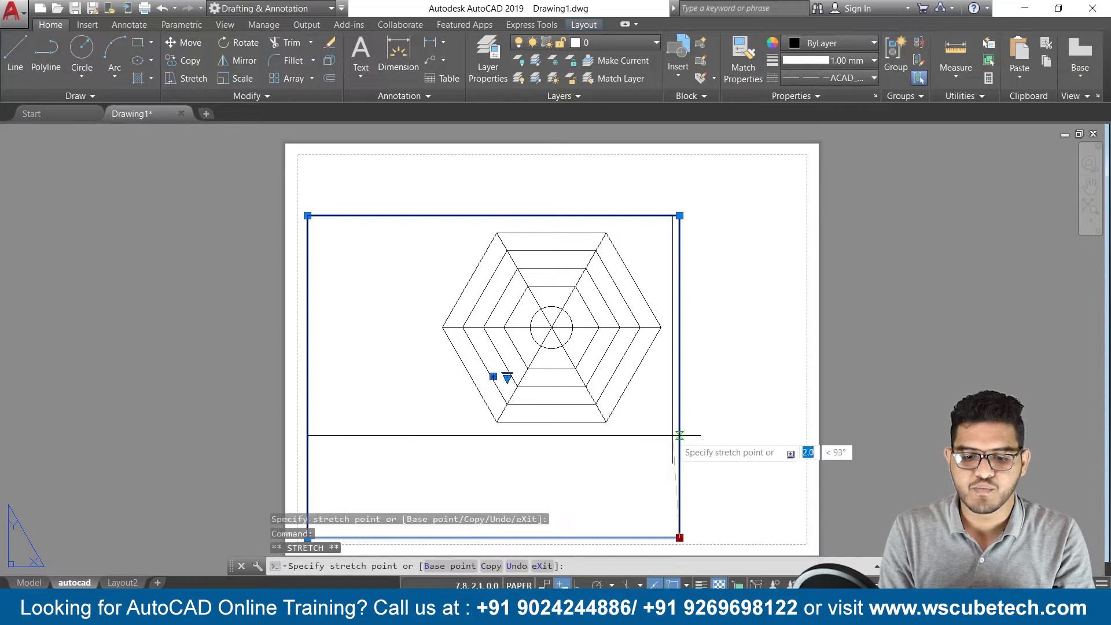
pyautogui.click(679, 435)
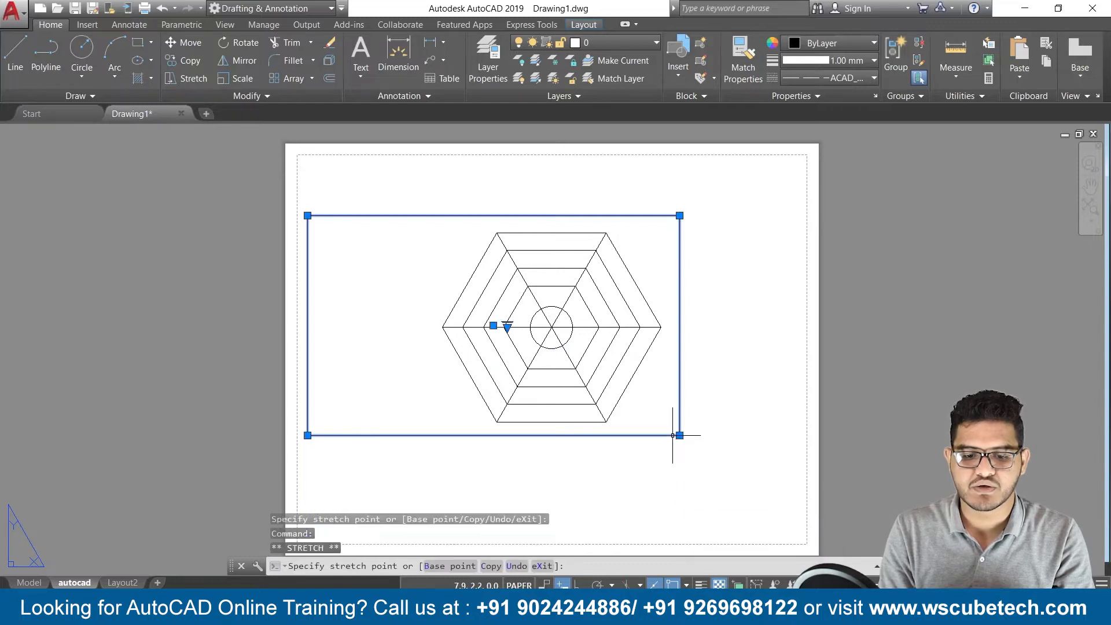
# Narrow the viewport frame by stretching its lower-left corner in towards the hexagonal drawing, and move the viewport to the sheet's upper-left area.
pyautogui.click(307, 435)
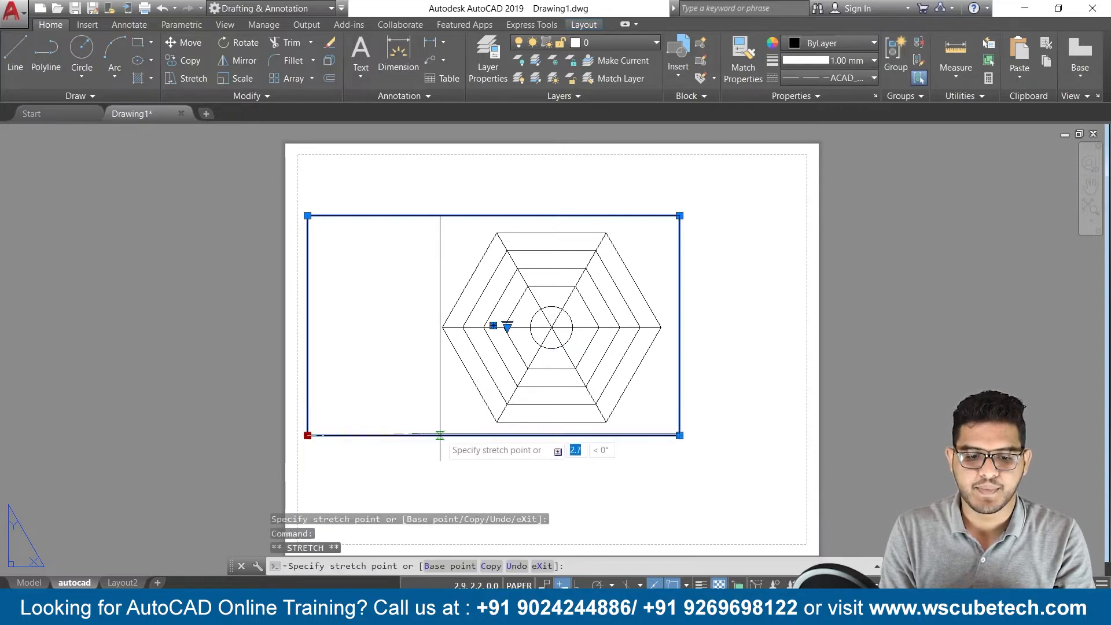
pyautogui.click(429, 435)
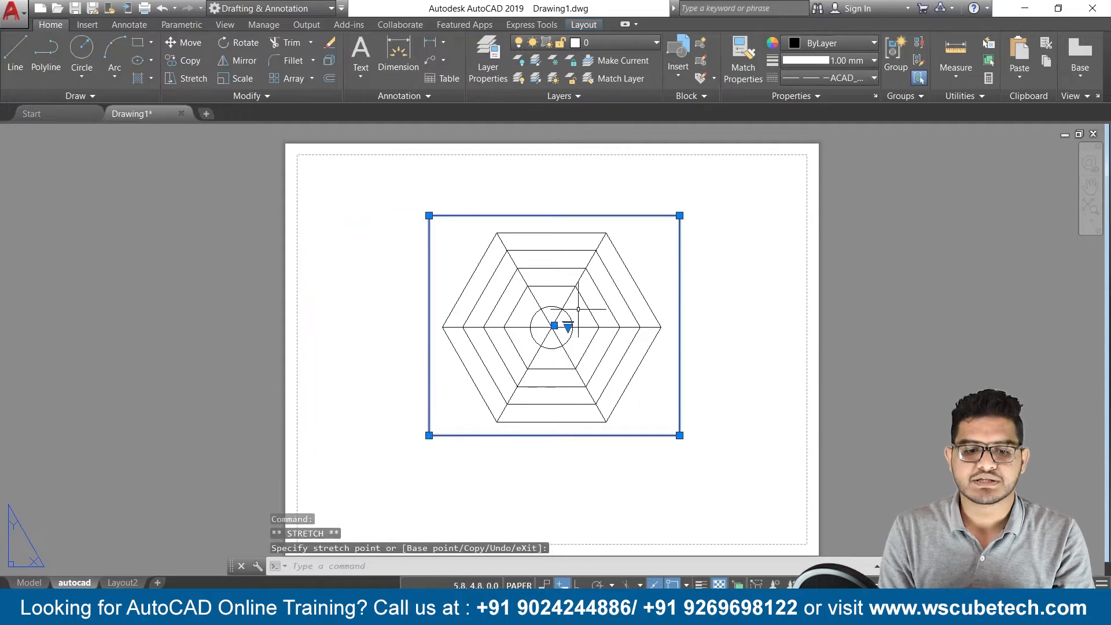
pyautogui.click(555, 326)
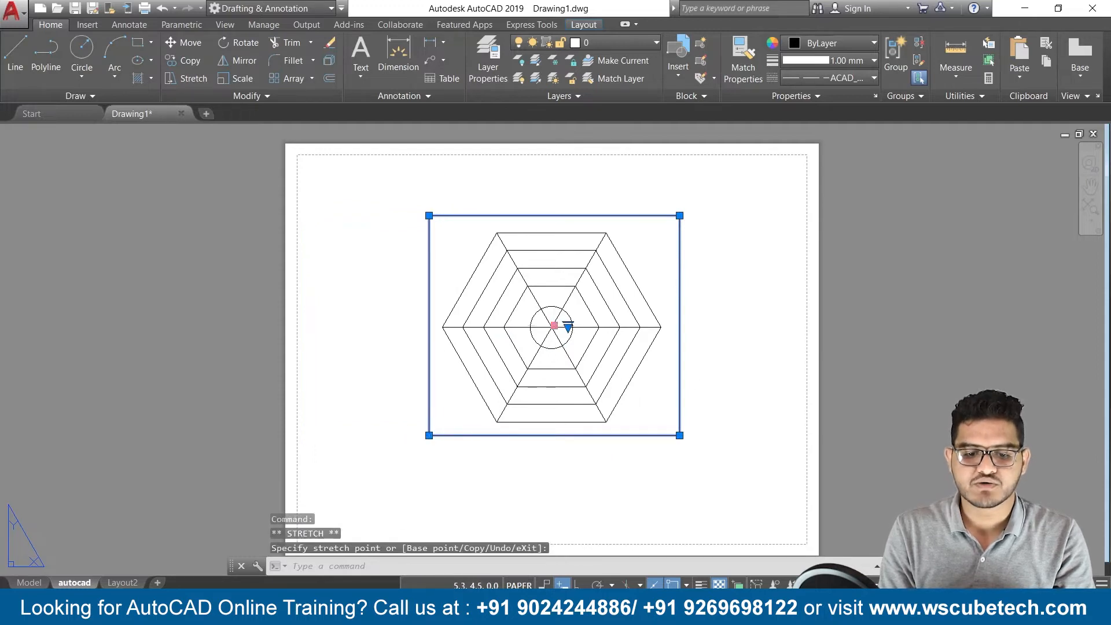
pyautogui.click(447, 282)
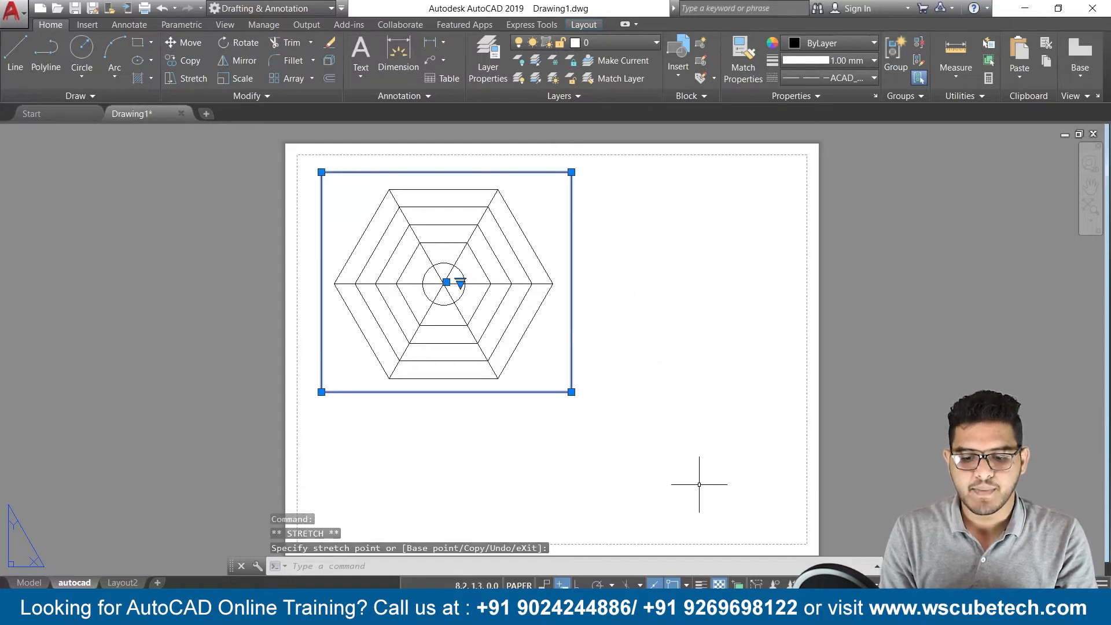
# Examine the template files offered for creating a layout from a template, including the acadISO and acadiso3D ones, without importing any.
pyautogui.click(588, 26)
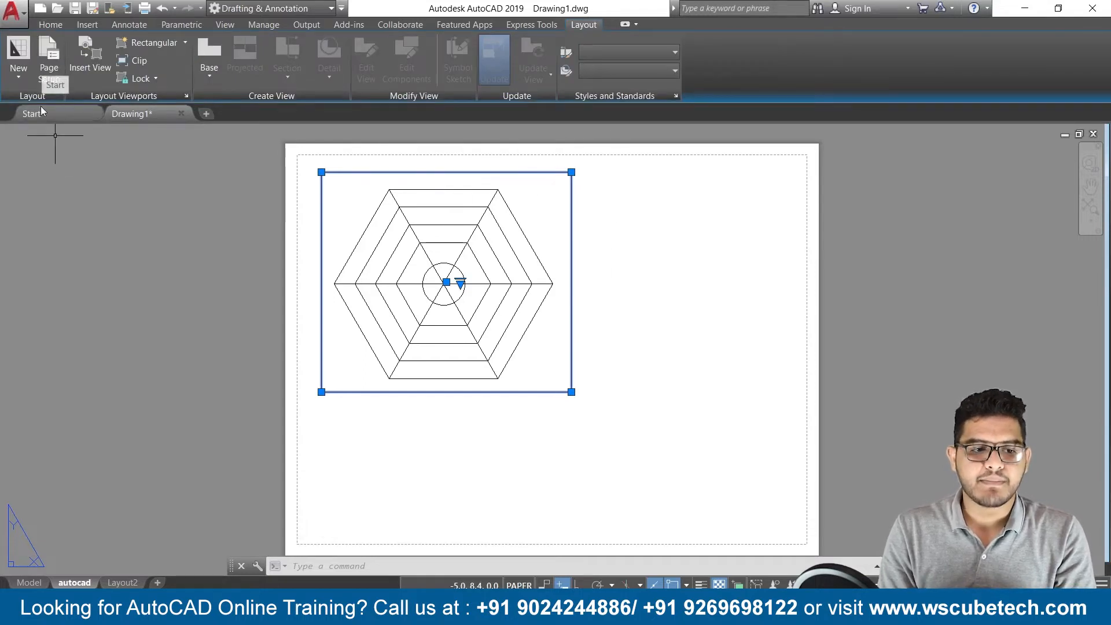
pyautogui.click(19, 71)
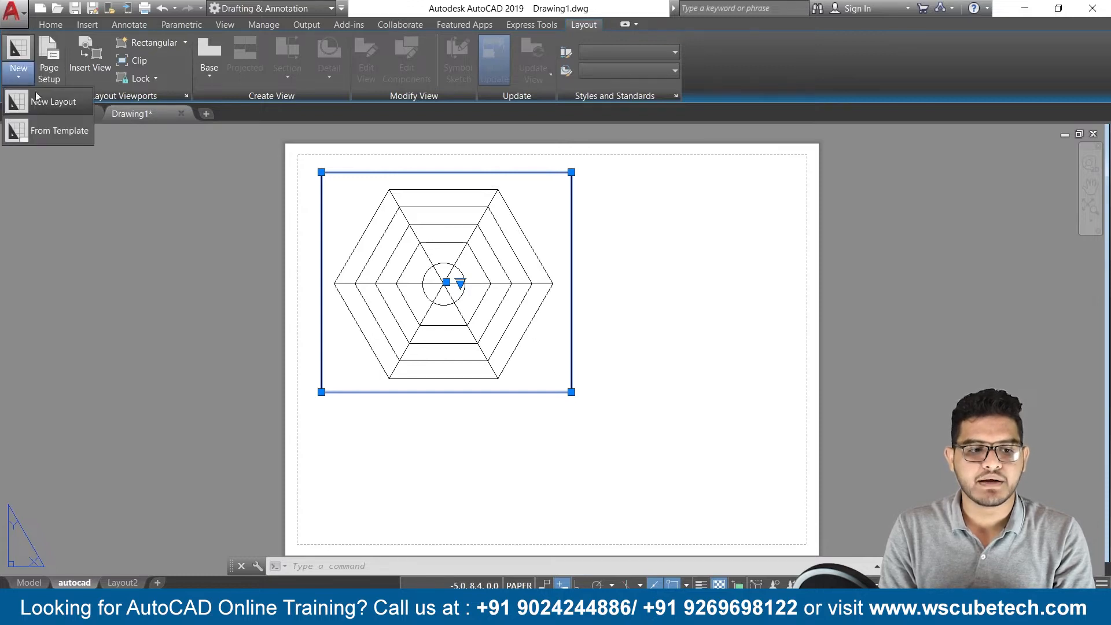
pyautogui.click(40, 131)
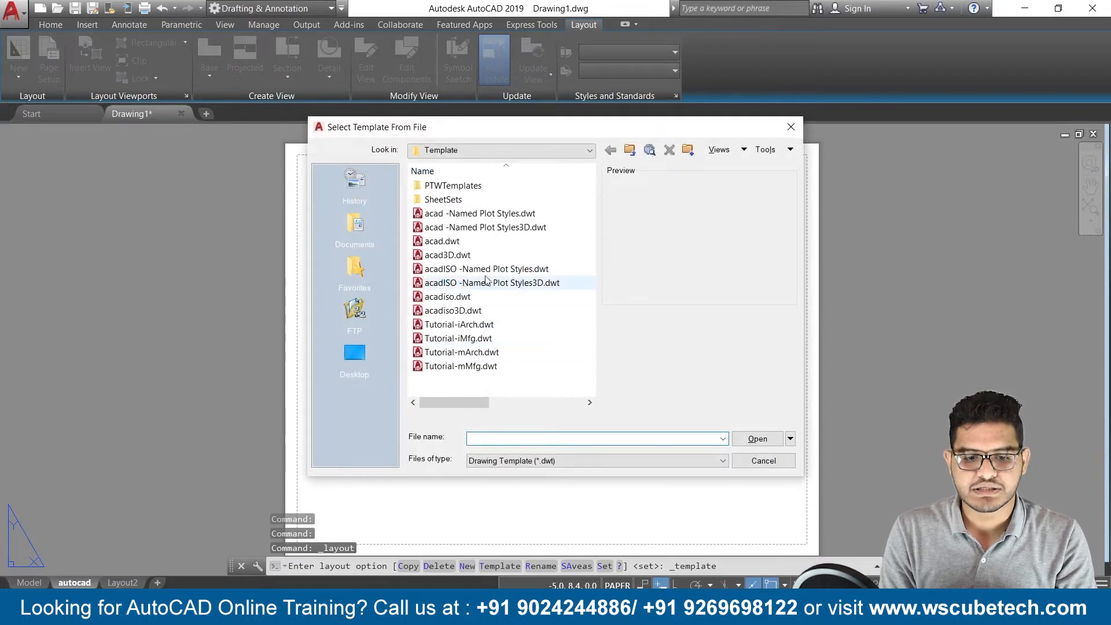
pyautogui.click(521, 269)
pyautogui.click(524, 284)
pyautogui.click(481, 311)
pyautogui.click(461, 302)
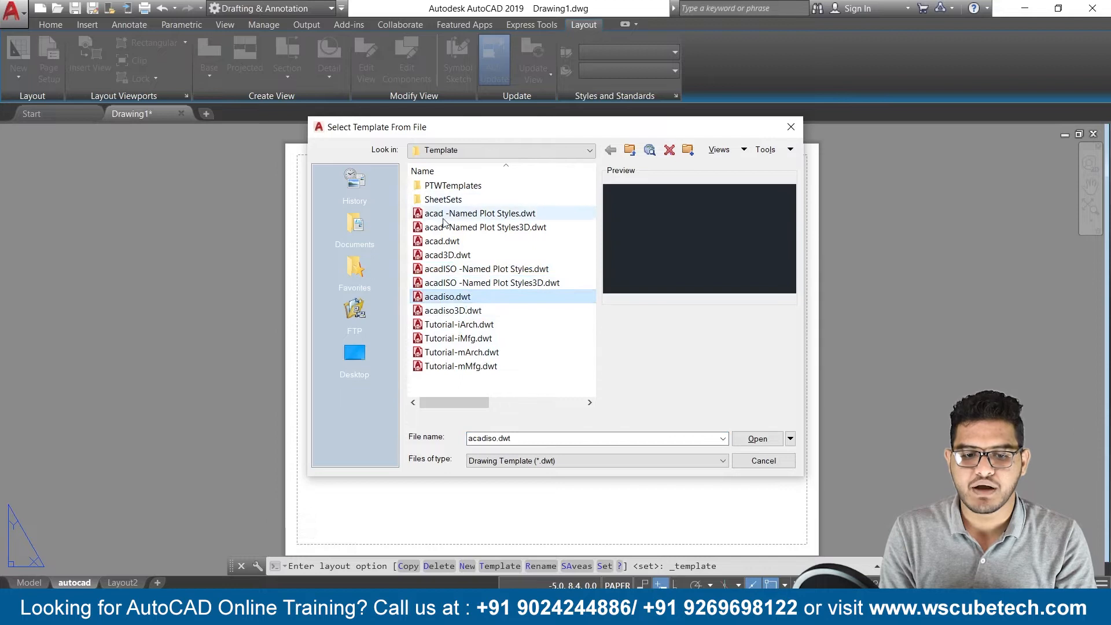
pyautogui.click(790, 126)
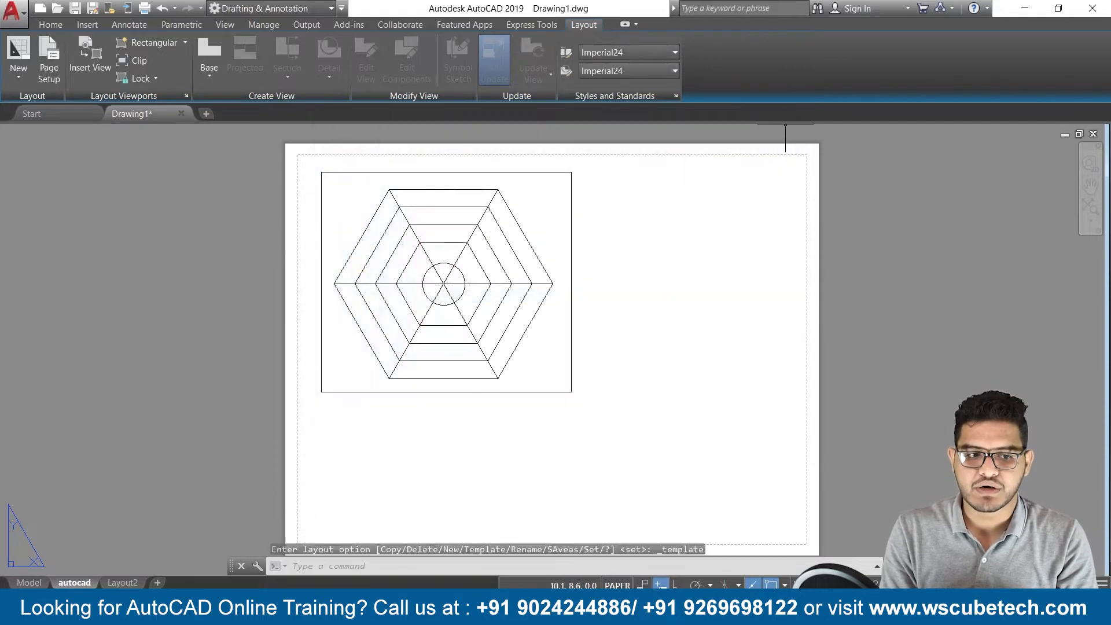
# Create a new page setup for the autocad layout and assign DWG To PDF.pc3 as its plotter.
pyautogui.click(46, 60)
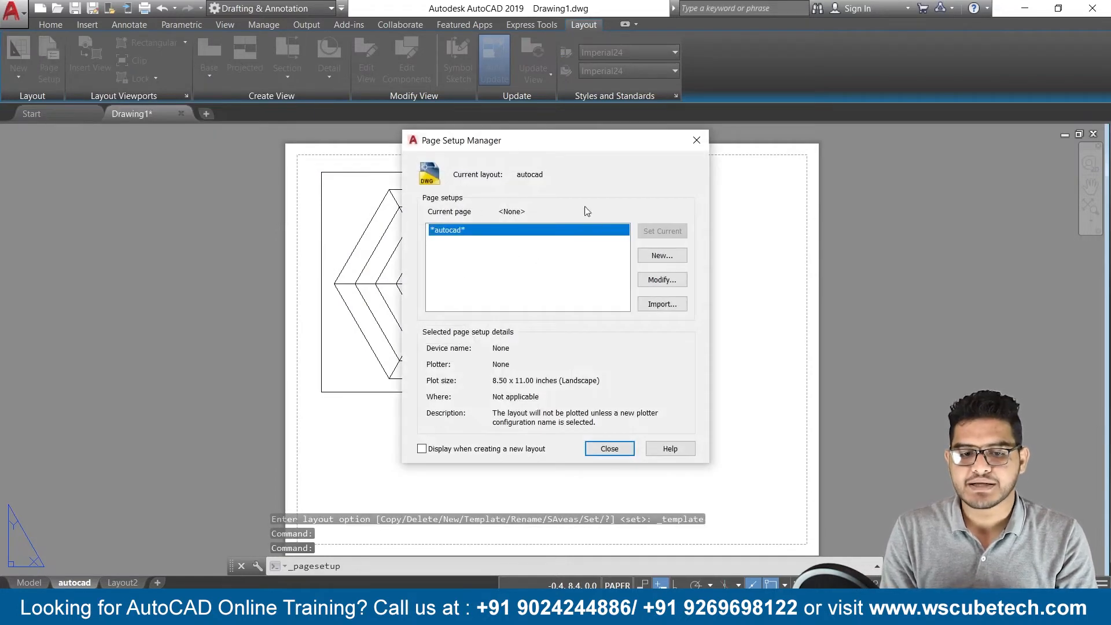
pyautogui.moveTo(604, 148); pyautogui.dragTo(571, 59)
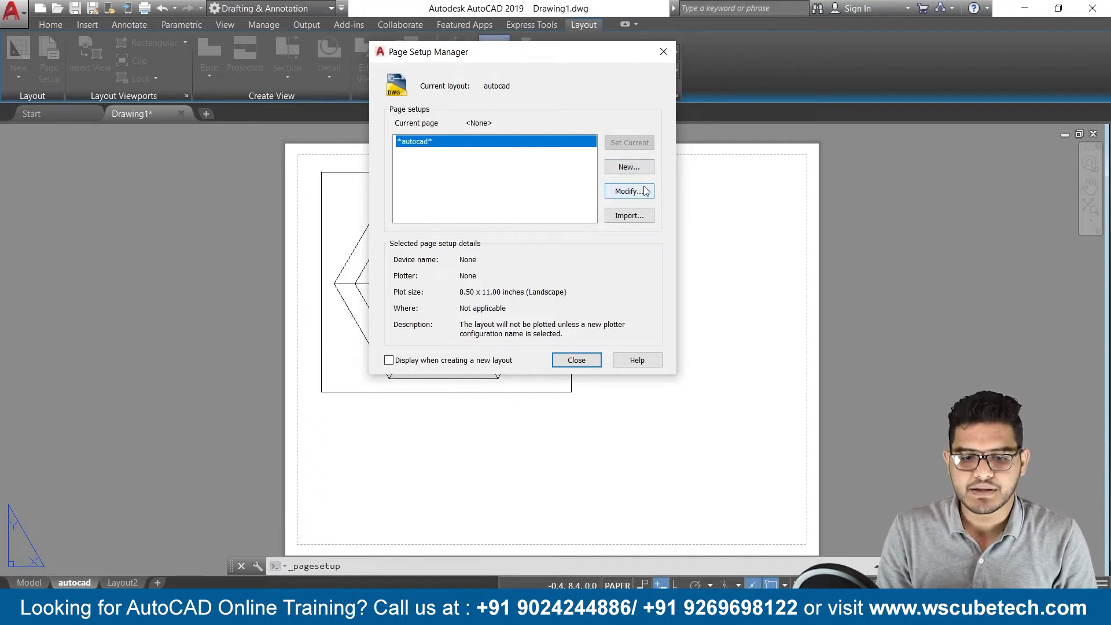
pyautogui.click(639, 168)
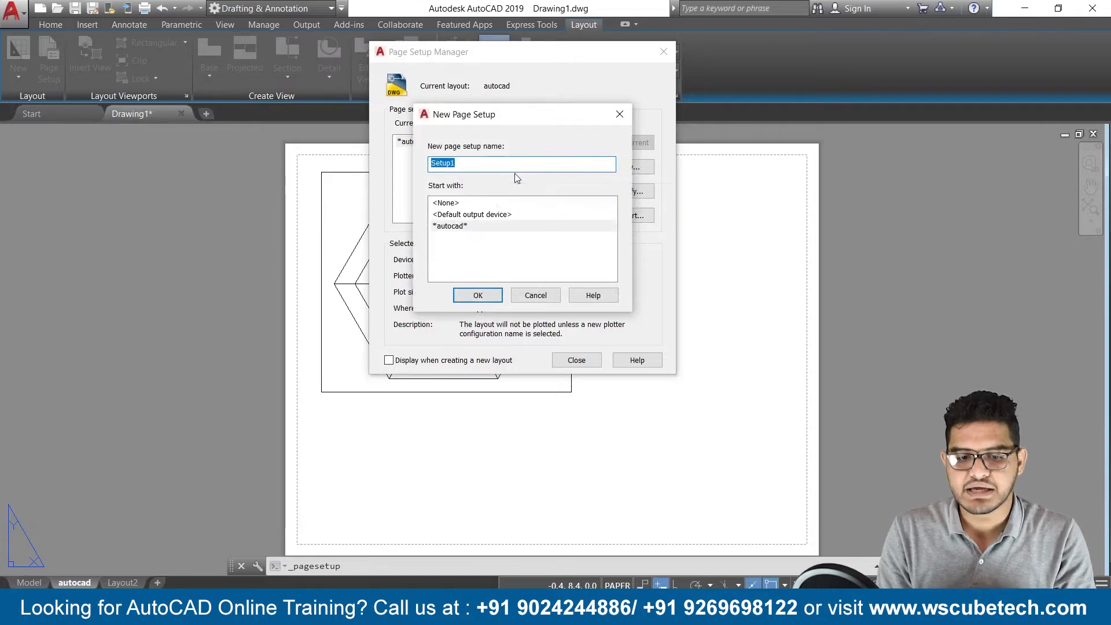
pyautogui.click(478, 296)
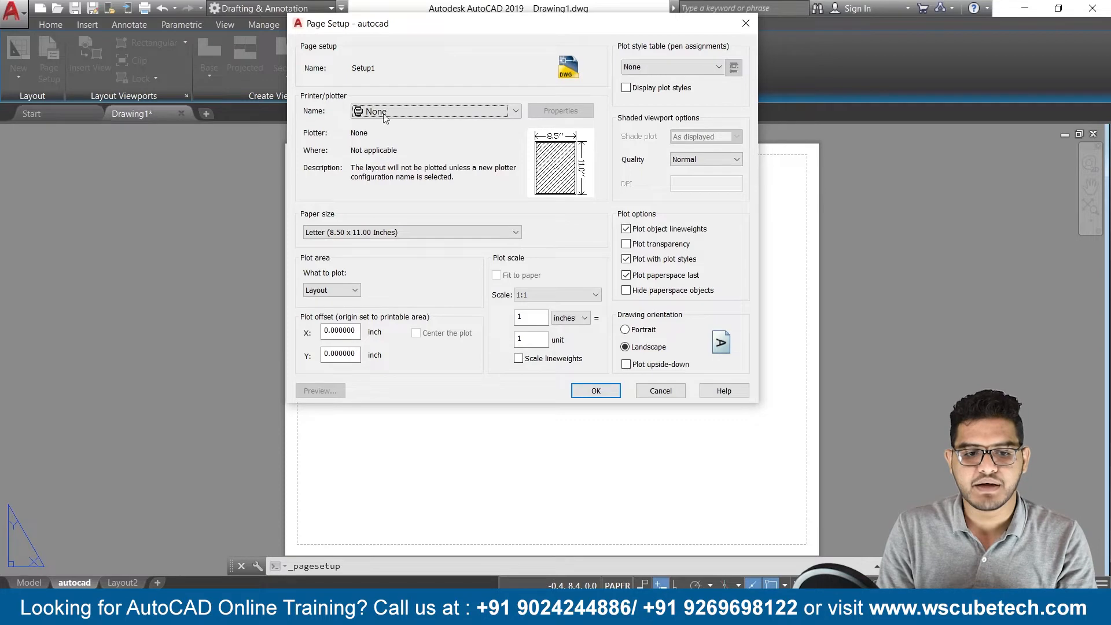
pyautogui.click(445, 110)
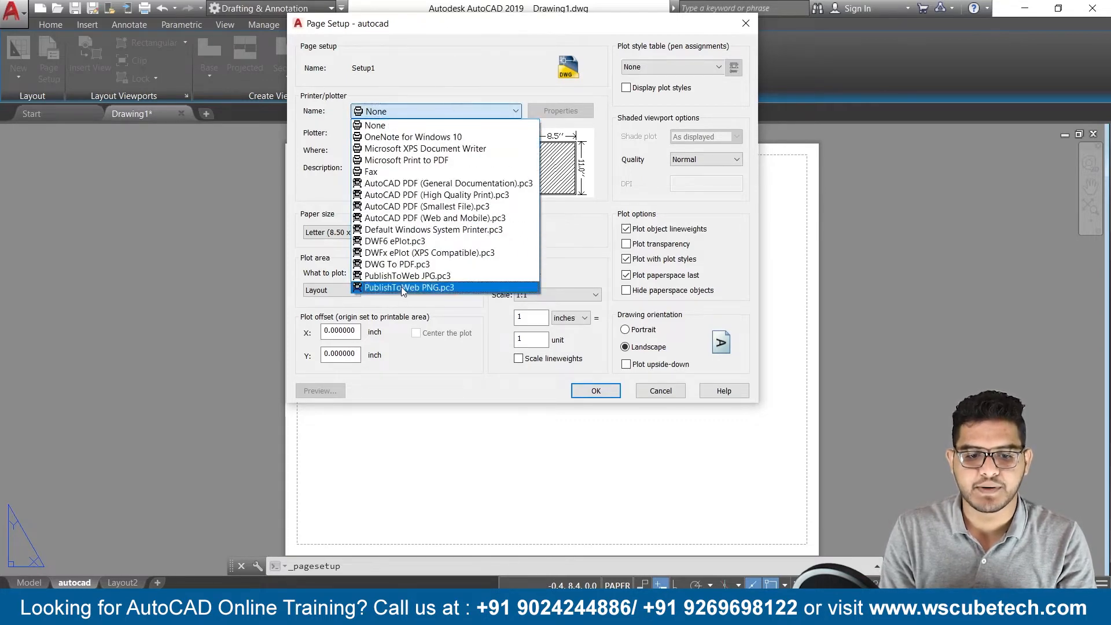
pyautogui.click(398, 264)
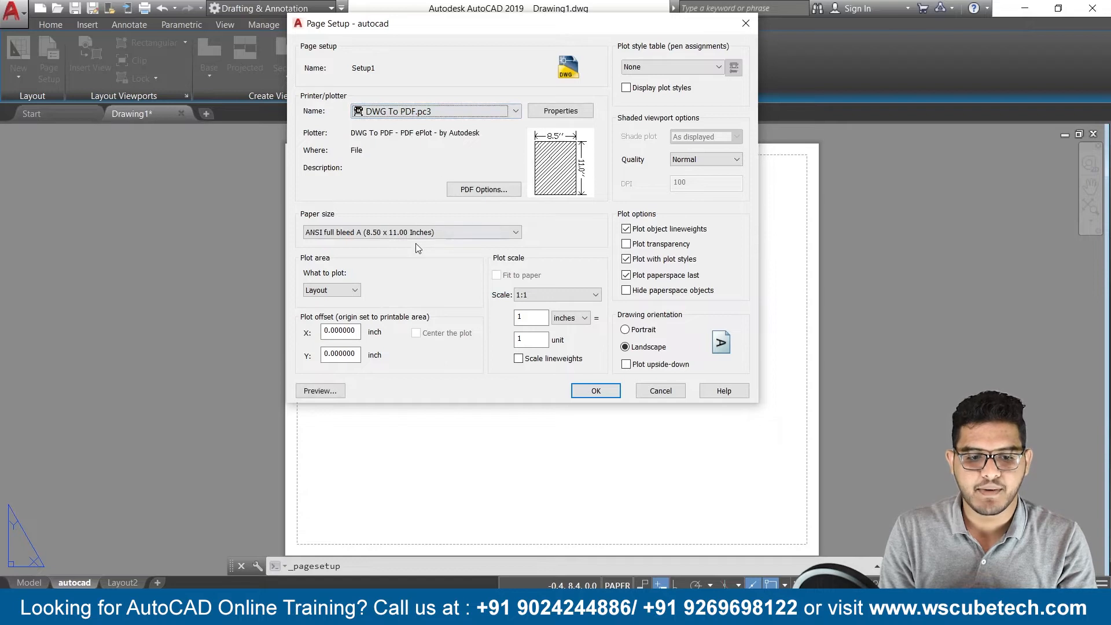
# Set the page setup's paper size to ISO A4 (297.00 x 210.00 MM), keeping Layout as the area to plot.
pyautogui.click(427, 232)
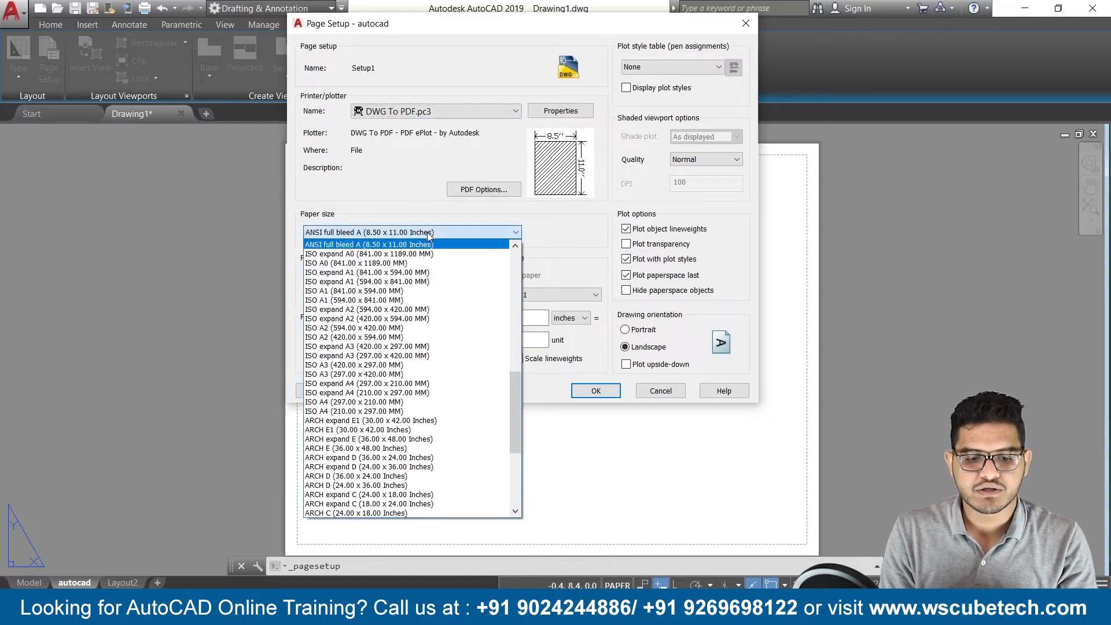
pyautogui.click(374, 402)
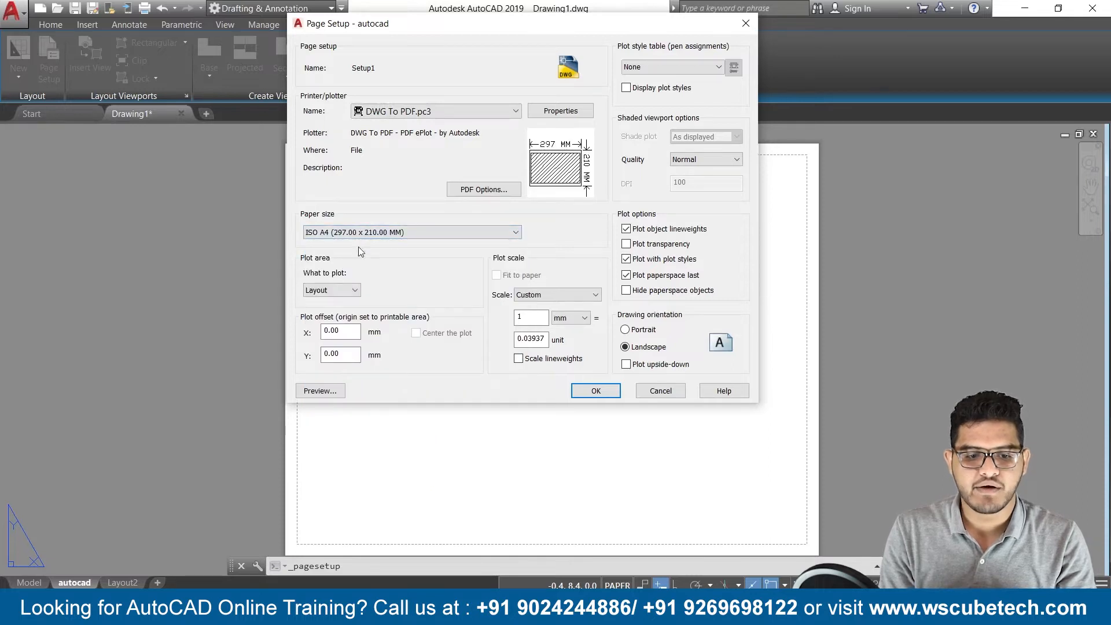
pyautogui.click(354, 291)
pyautogui.click(355, 294)
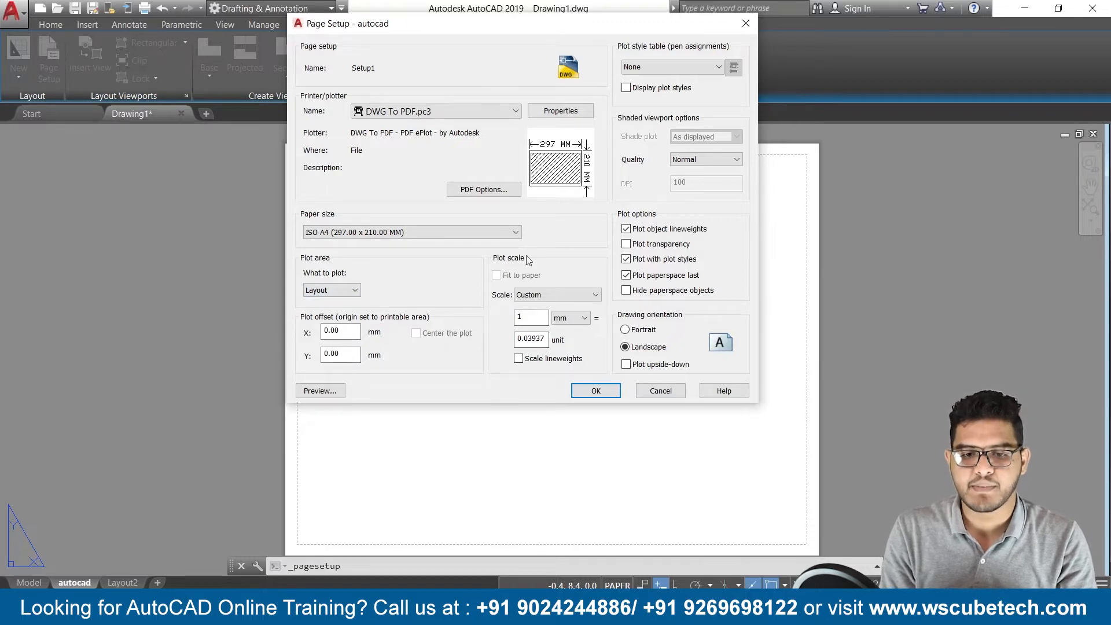
# Assign the DWF Virtual Pens.ctb plot style table, save the page setup and make Setup1 current for the layout.
pyautogui.click(655, 66)
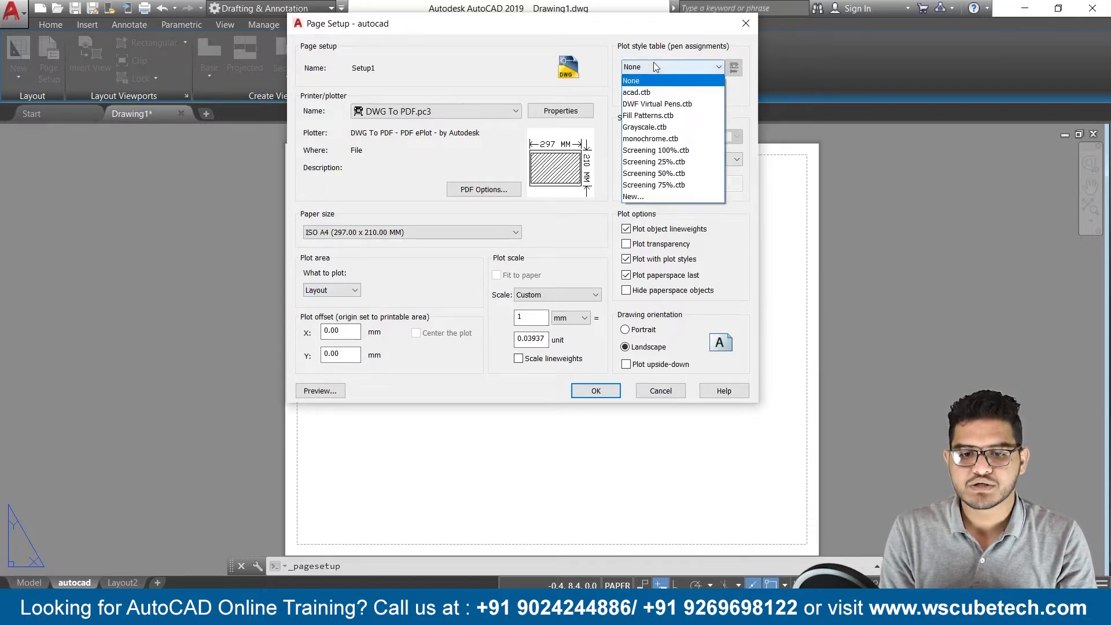
pyautogui.click(647, 107)
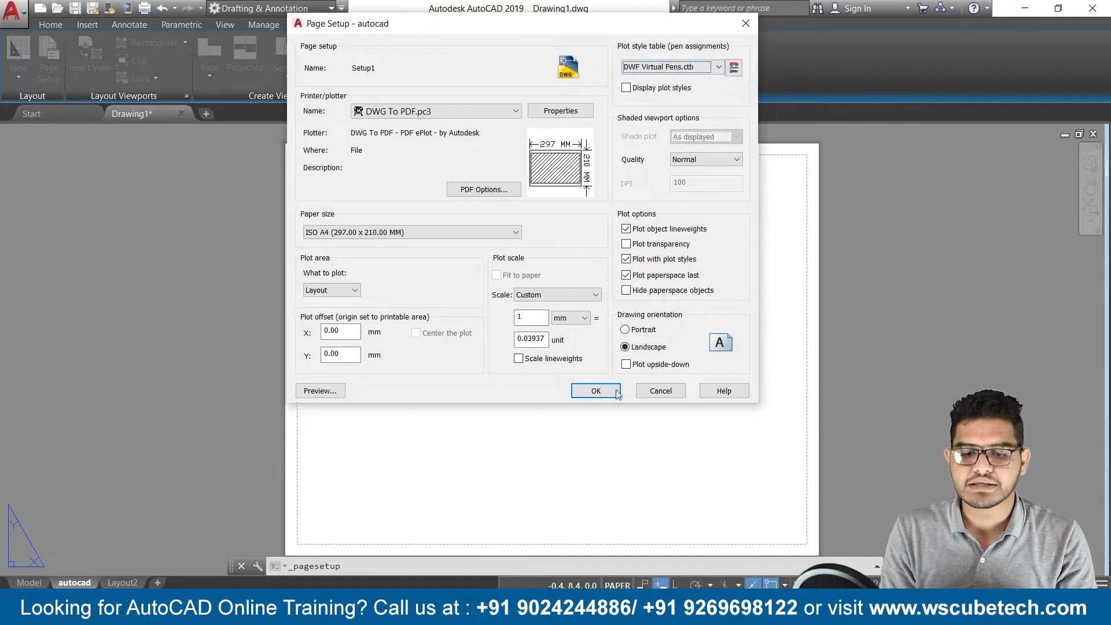
pyautogui.click(596, 392)
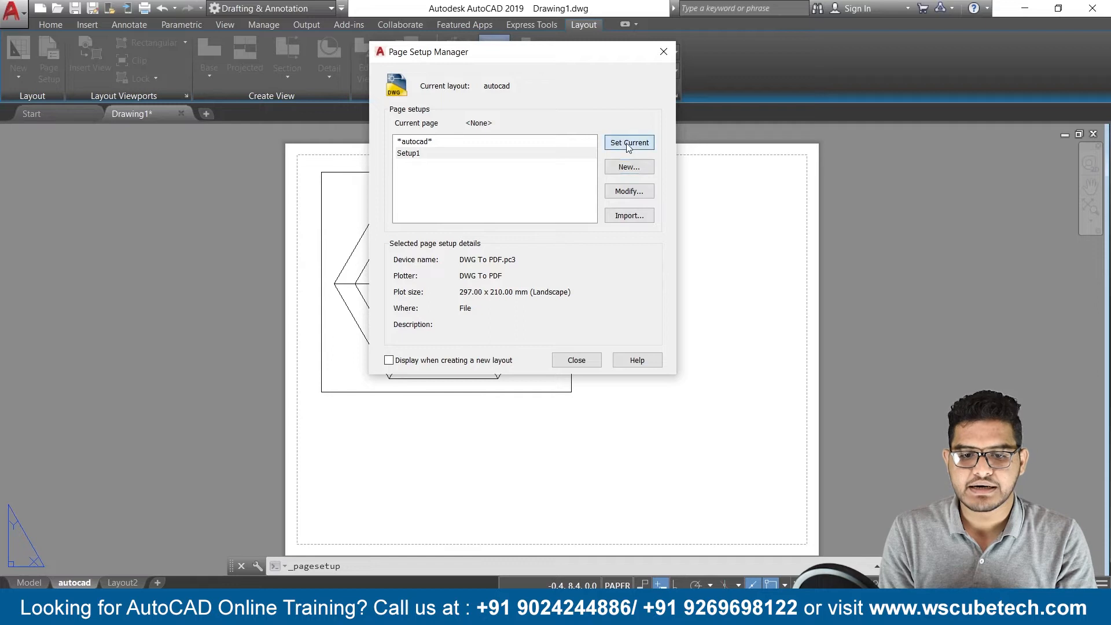
pyautogui.click(629, 142)
pyautogui.click(596, 361)
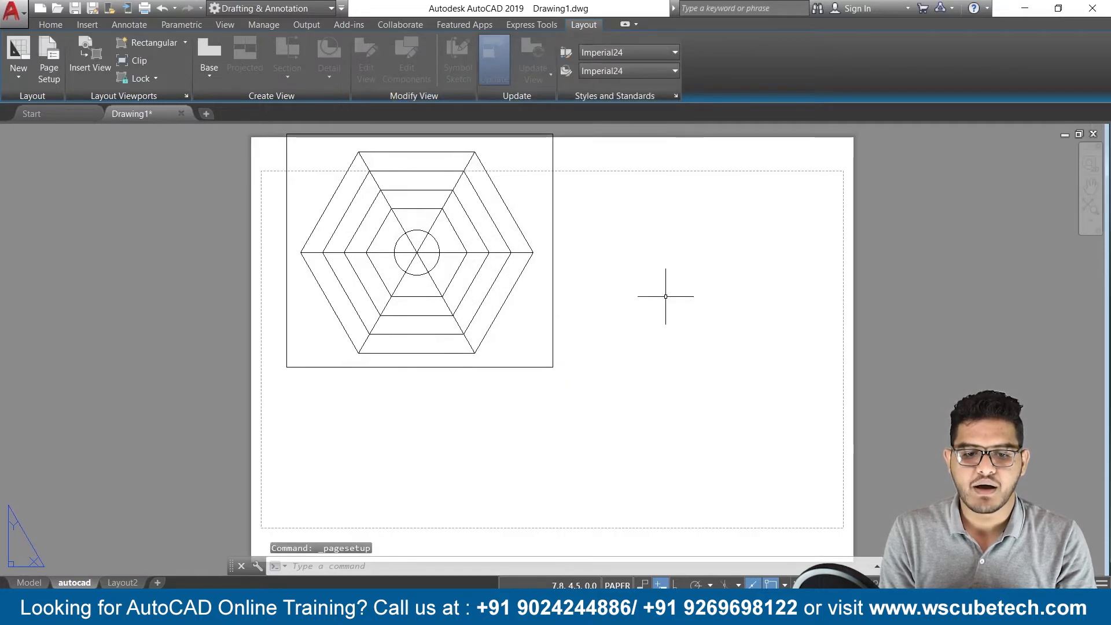
# Move the viewport down by its centre so its frame lies inside the sheet's dashed printable area, and deselect it.
pyautogui.scroll(-2, 652, 285)
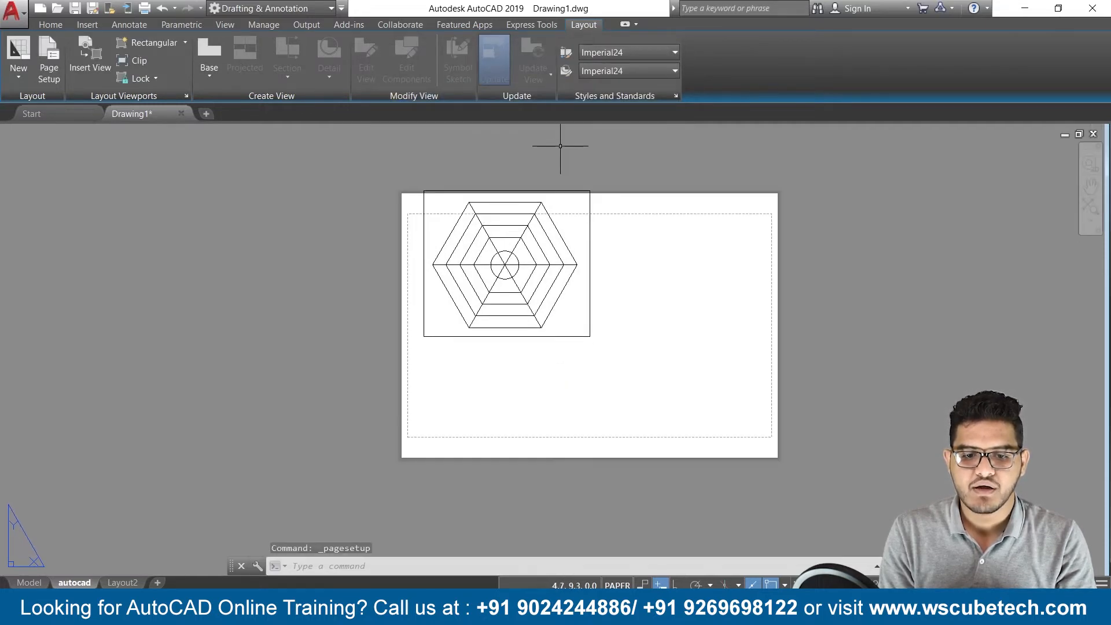
pyautogui.click(582, 192)
pyautogui.click(507, 264)
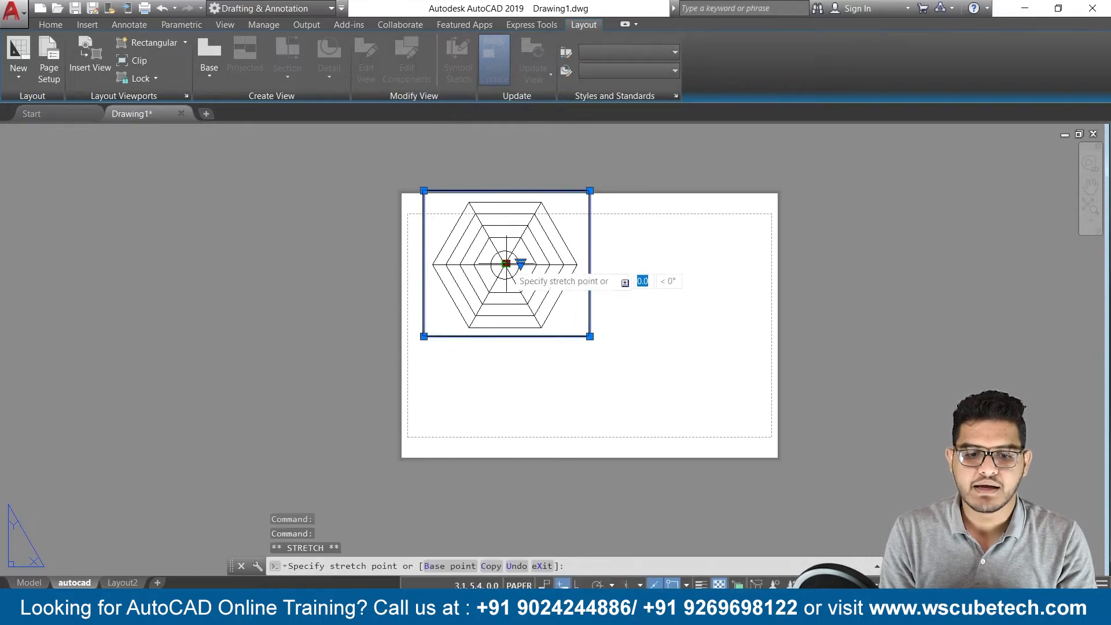
pyautogui.click(505, 292)
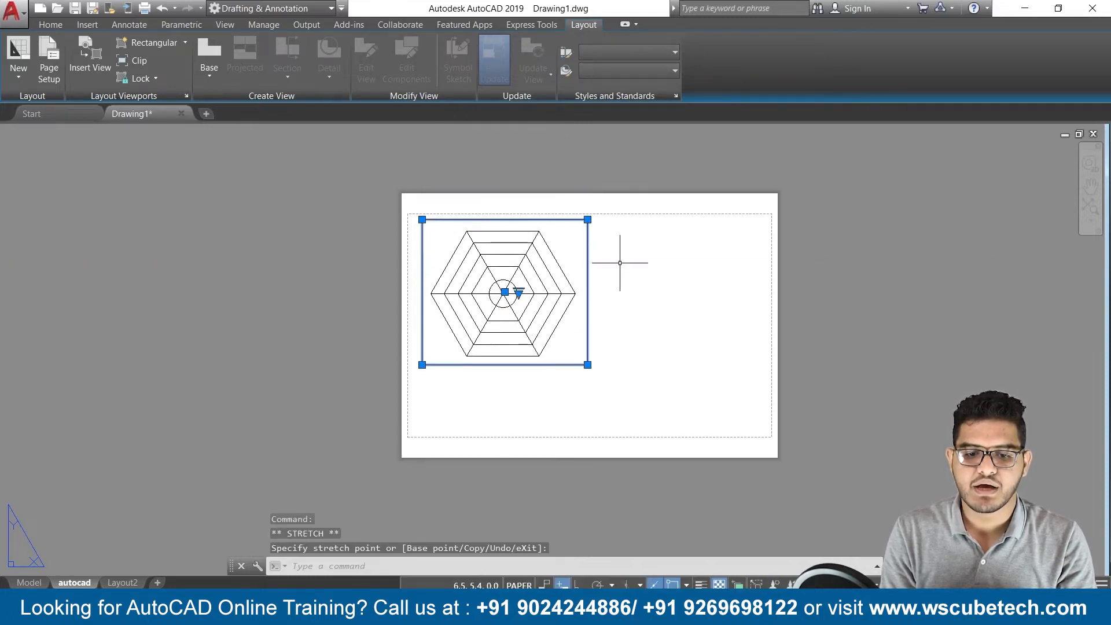
pyautogui.scroll(2, 620, 263)
pyautogui.scroll(-2, 621, 262)
pyautogui.moveTo(621, 263); pyautogui.dragTo(538, 237, button='middle')
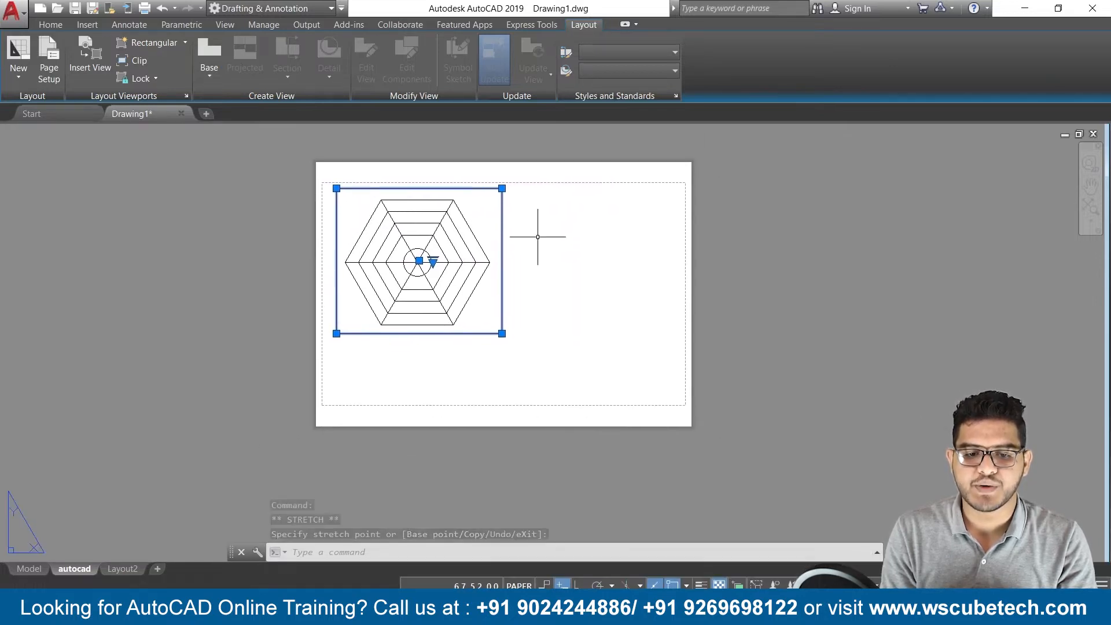
pyautogui.scroll(2, 538, 237)
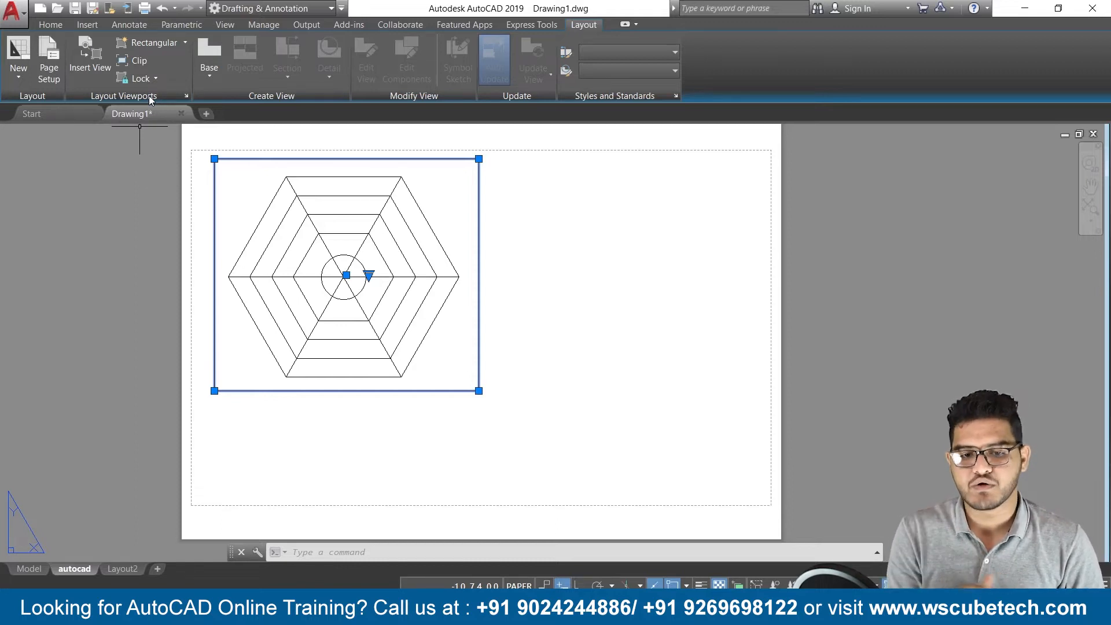
pyautogui.click(655, 521)
pyautogui.press('Escape')
pyautogui.press('Escape')
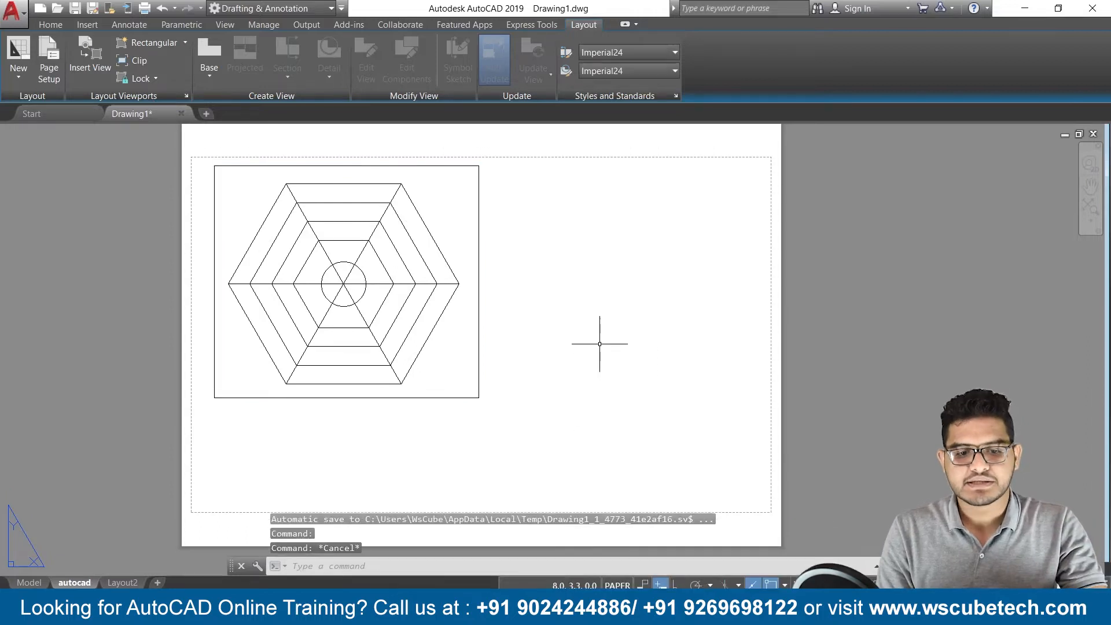
# Tighten the viewport frame by stretching its upper-right corner slightly in towards the hexagonal drawing.
pyautogui.click(478, 231)
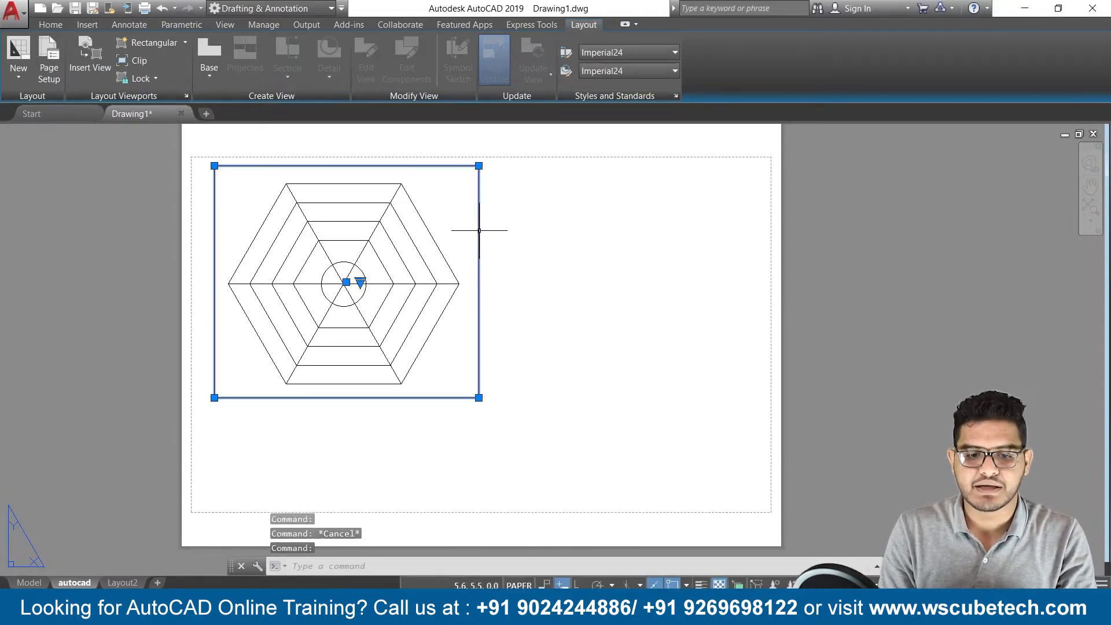
pyautogui.click(483, 160)
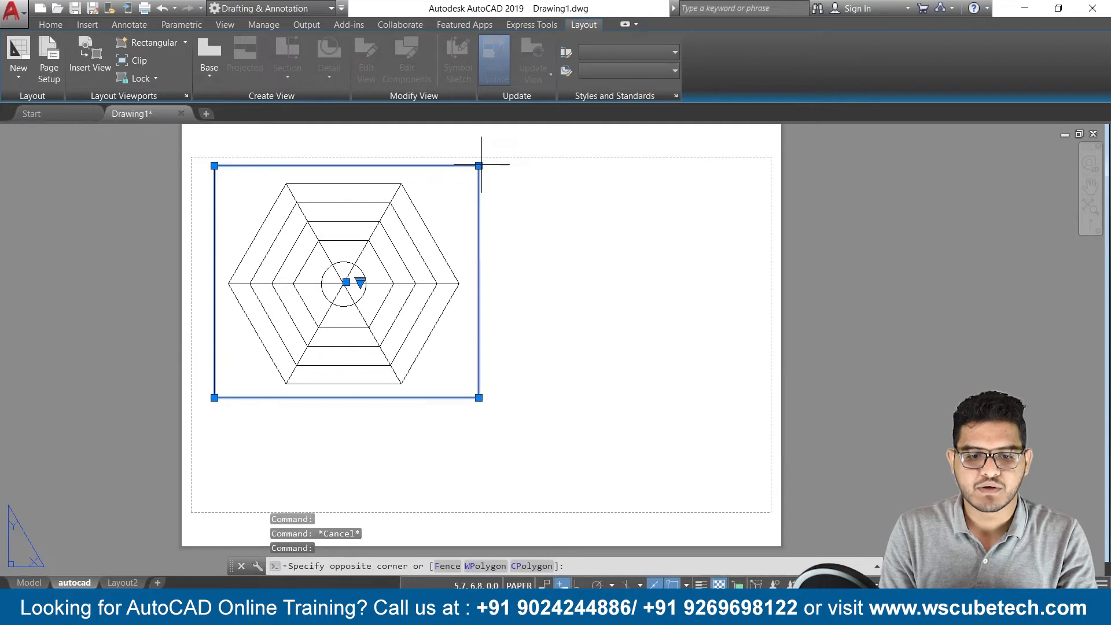
pyautogui.click(478, 166)
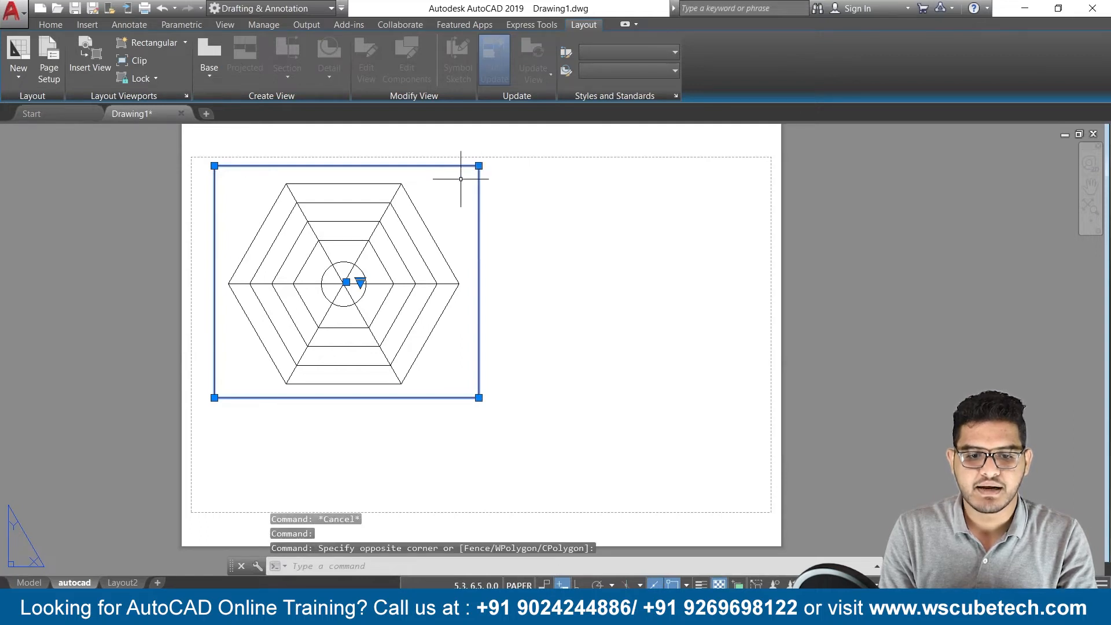
pyautogui.click(479, 165)
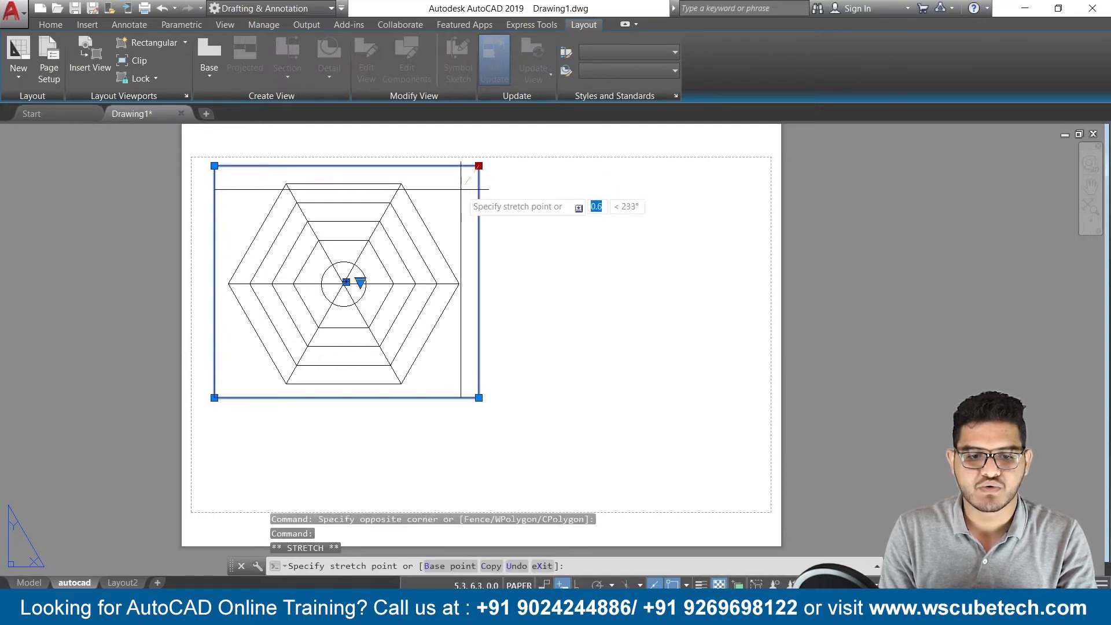
pyautogui.click(463, 176)
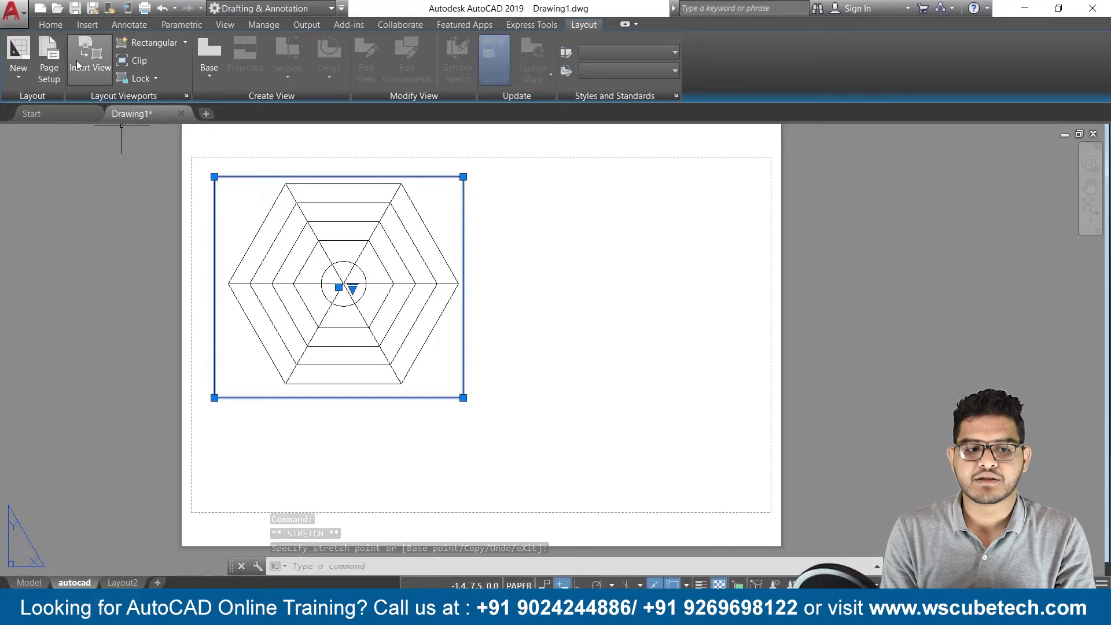
# Create a rectangular viewport in the upper-right area of the sheet, beside the existing viewport.
pyautogui.click(185, 45)
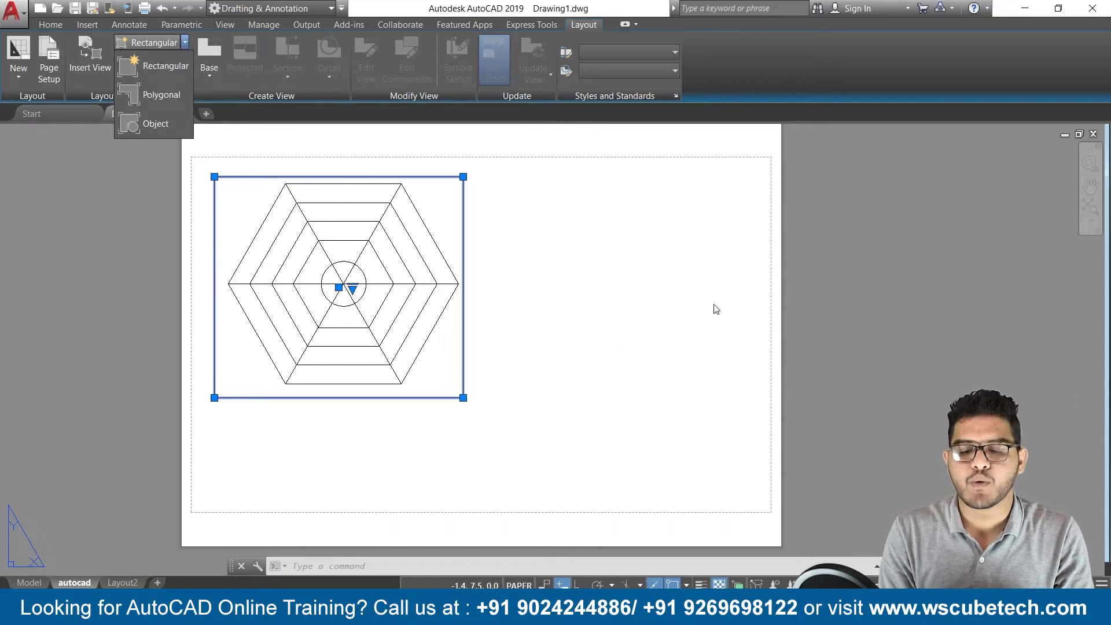
pyautogui.click(166, 69)
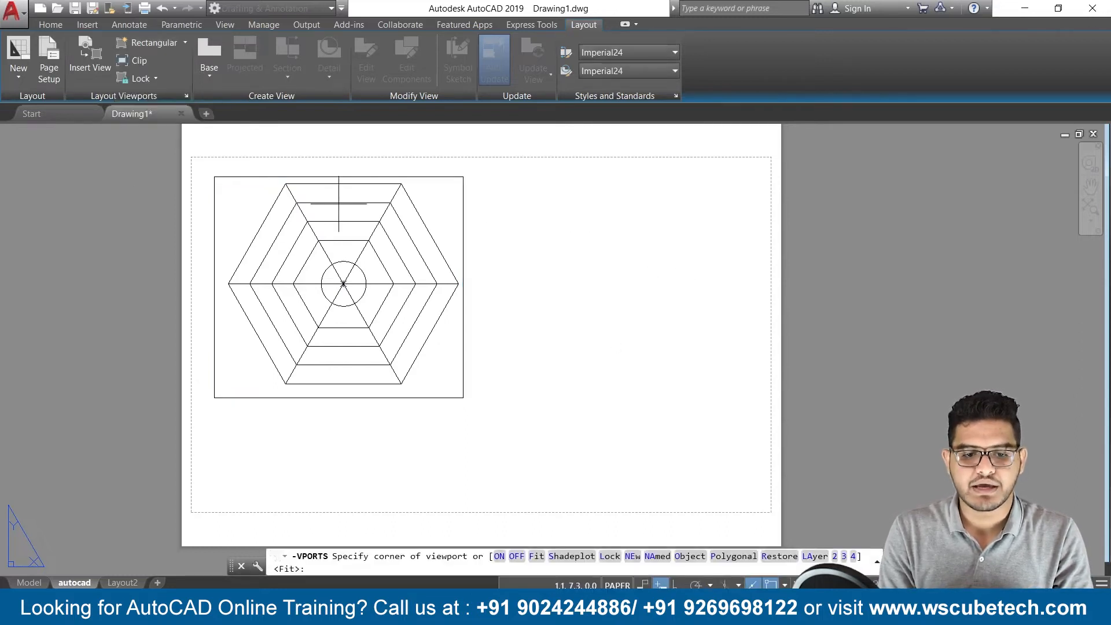
pyautogui.click(525, 182)
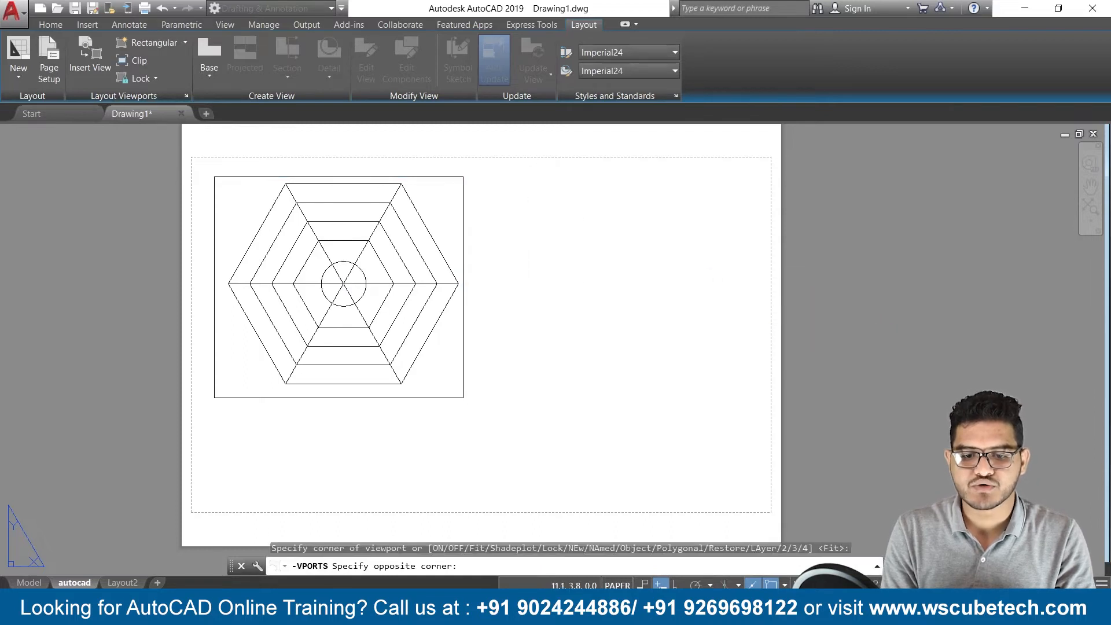
pyautogui.click(762, 317)
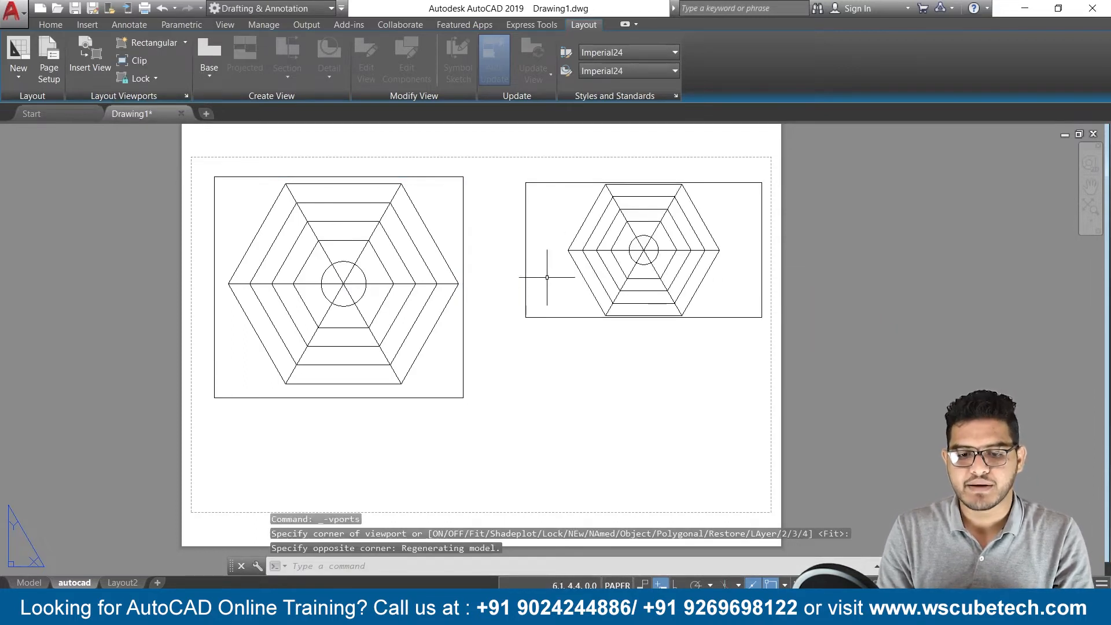
# Activate the new rectangular viewport, pan its drawing down so only the upper half shows, and return to paper space.
pyautogui.doubleClick(636, 253)
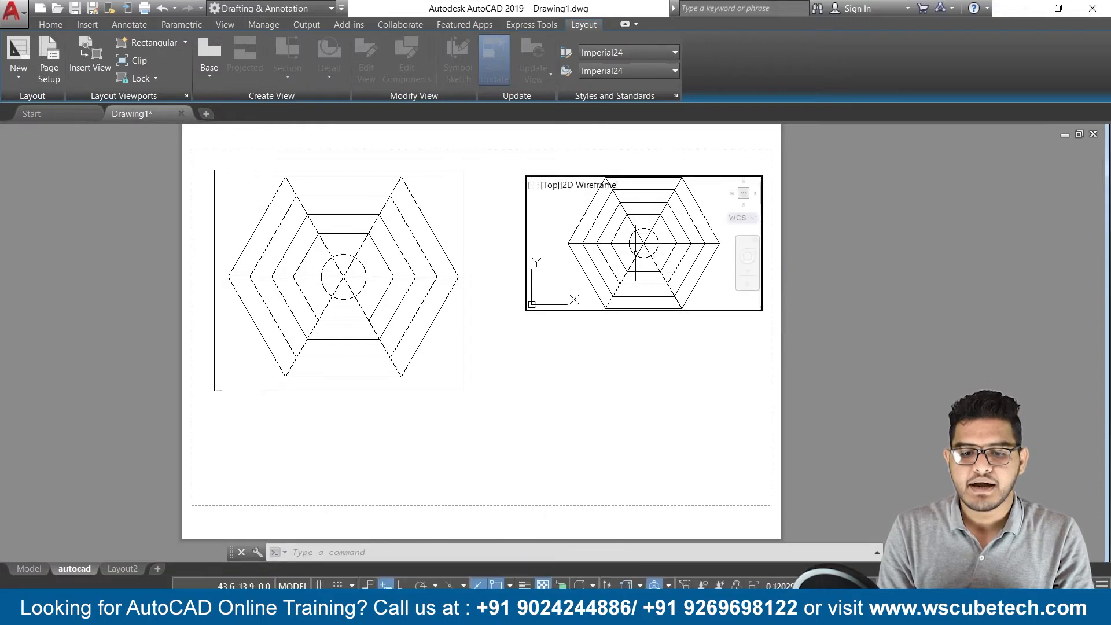
pyautogui.scroll(2, 635, 253)
pyautogui.scroll(-2, 635, 253)
pyautogui.moveTo(636, 254); pyautogui.dragTo(634, 314, button='middle')
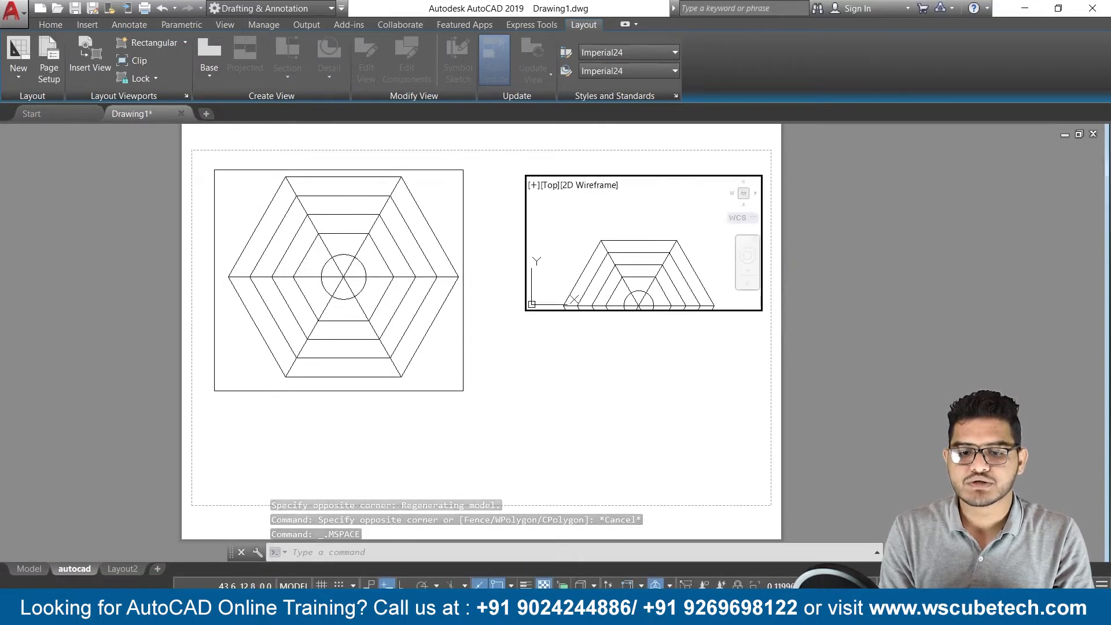
pyautogui.click(620, 223)
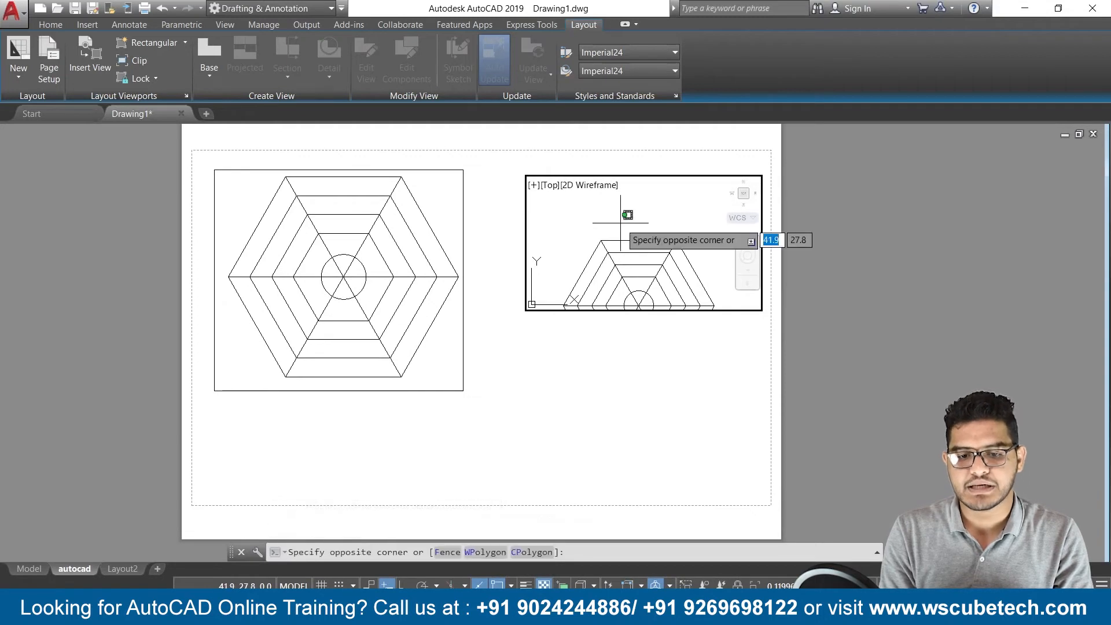
pyautogui.doubleClick(493, 186)
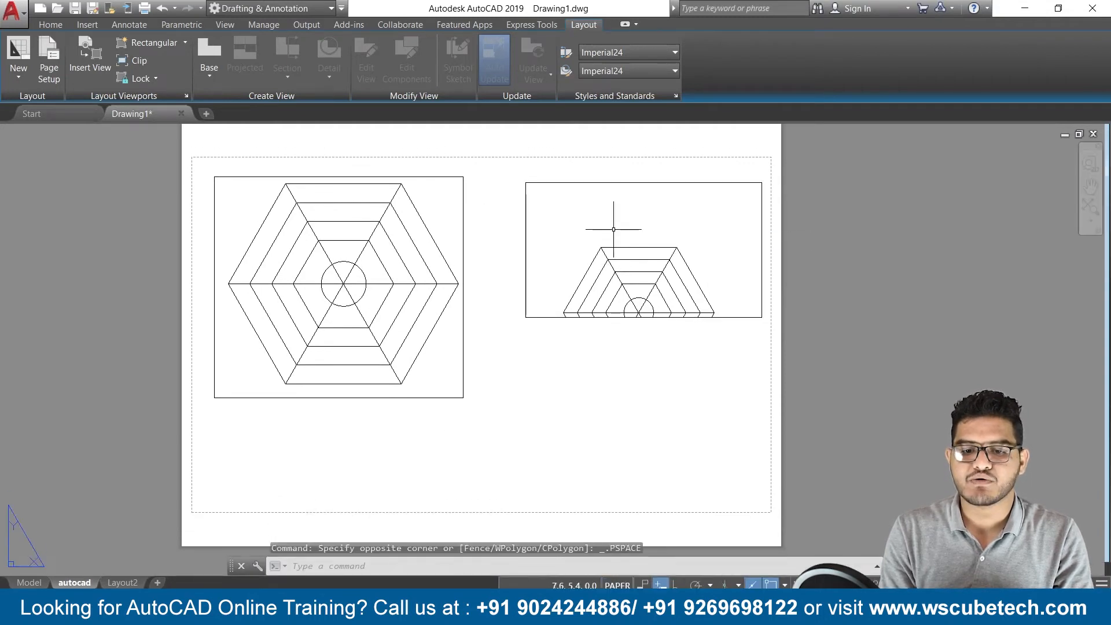
# Create an L-shaped polygonal viewport about 1.5 units tall below the large viewport, with Ortho on for straight edges.
pyautogui.click(181, 46)
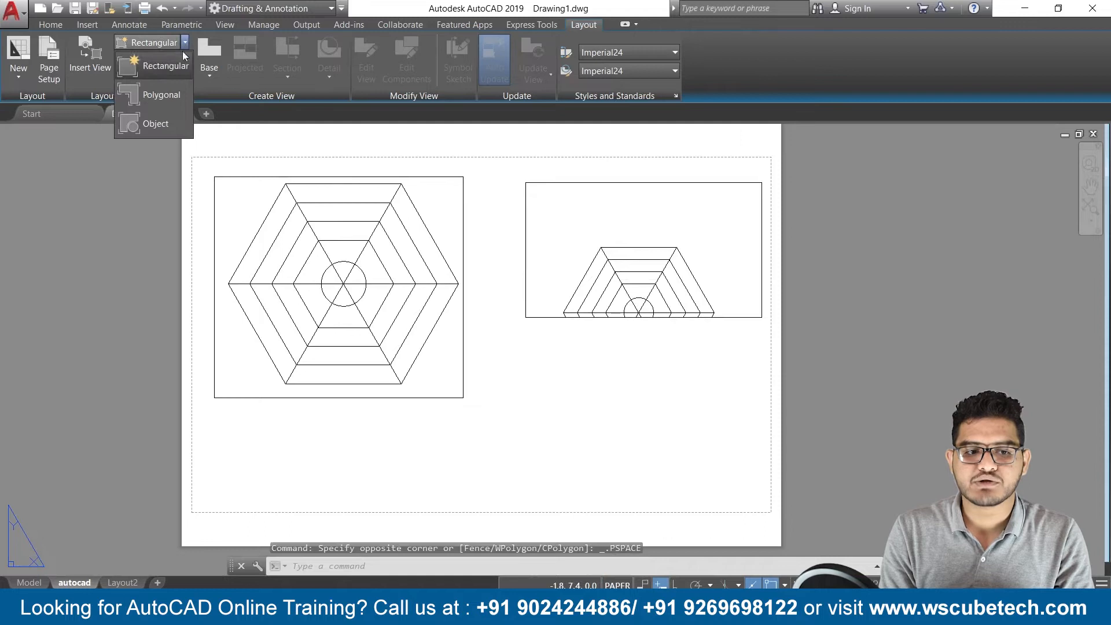
pyautogui.click(156, 96)
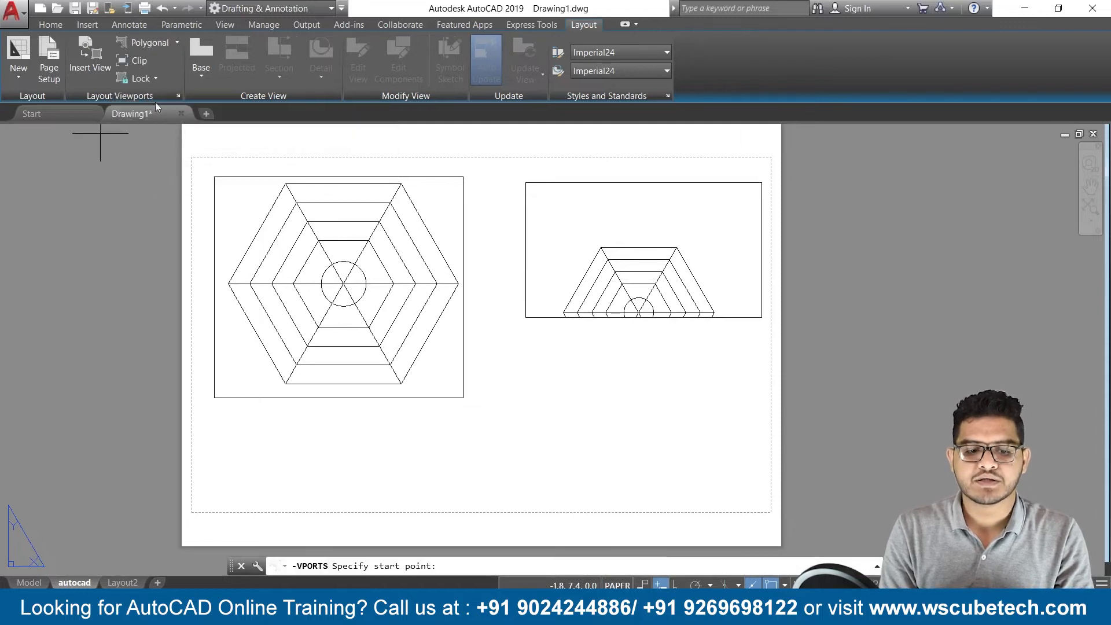
pyautogui.click(250, 425)
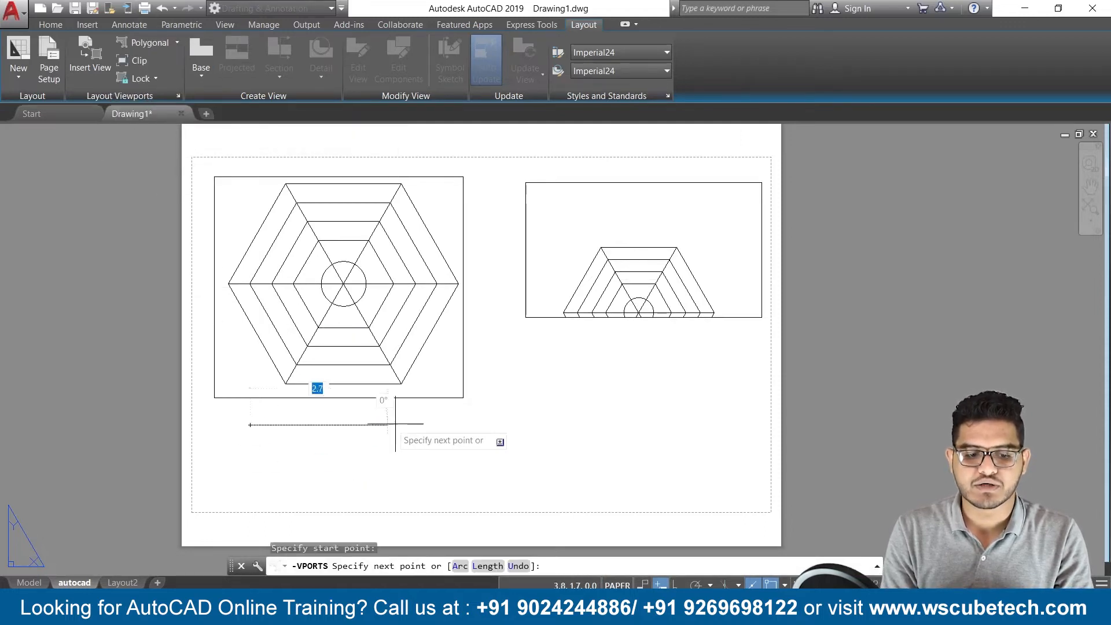
pyautogui.press('F8')
pyautogui.click(439, 425)
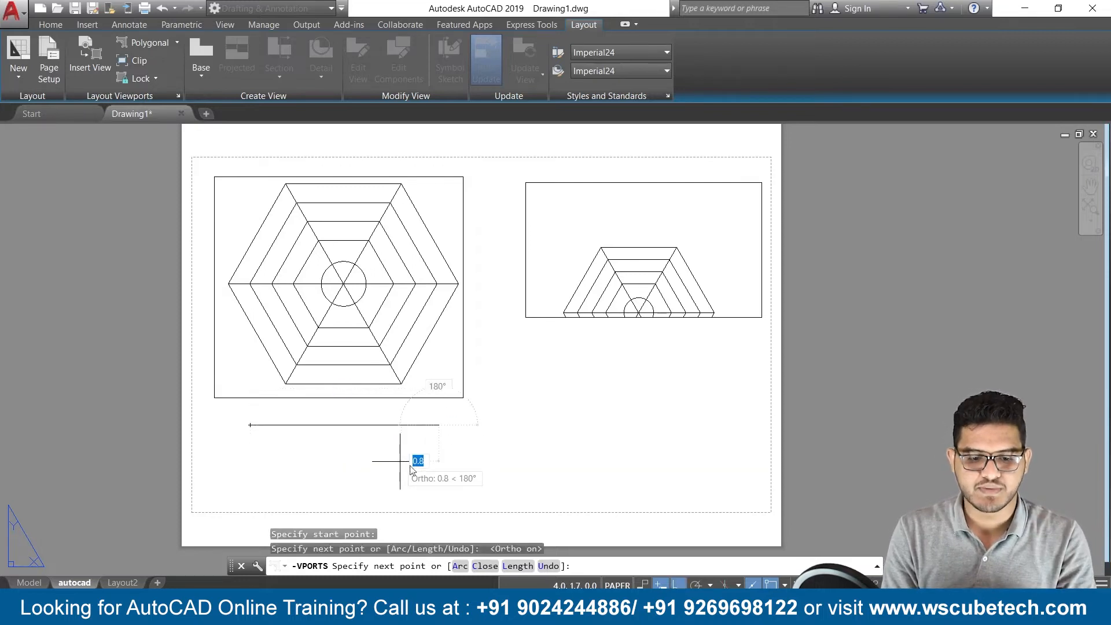
pyautogui.click(439, 466)
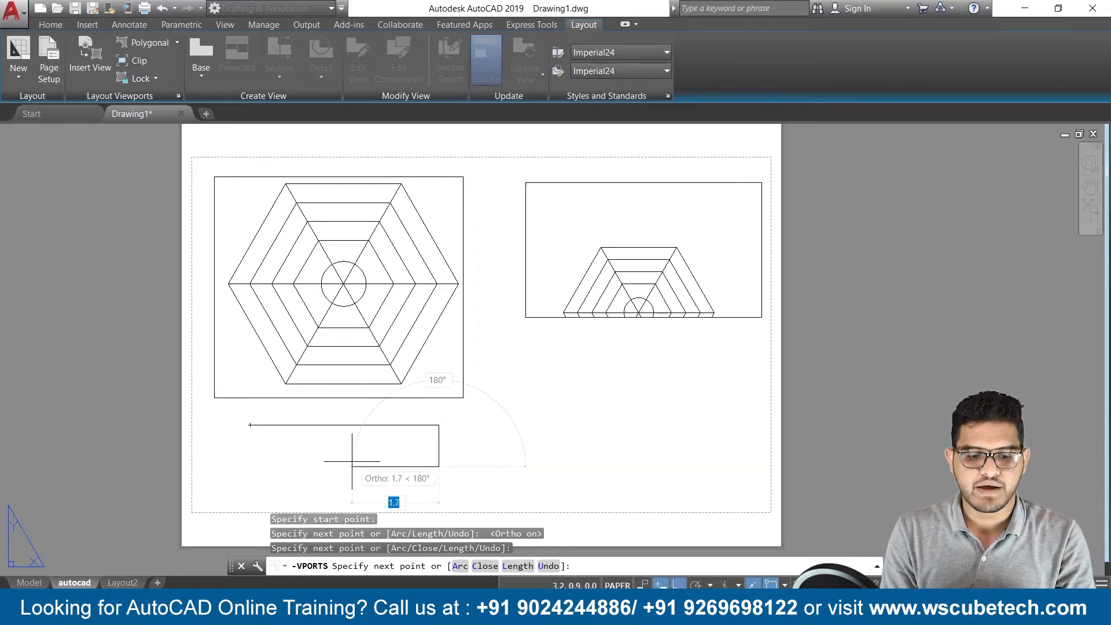
pyautogui.click(350, 466)
pyautogui.click(351, 502)
pyautogui.click(250, 501)
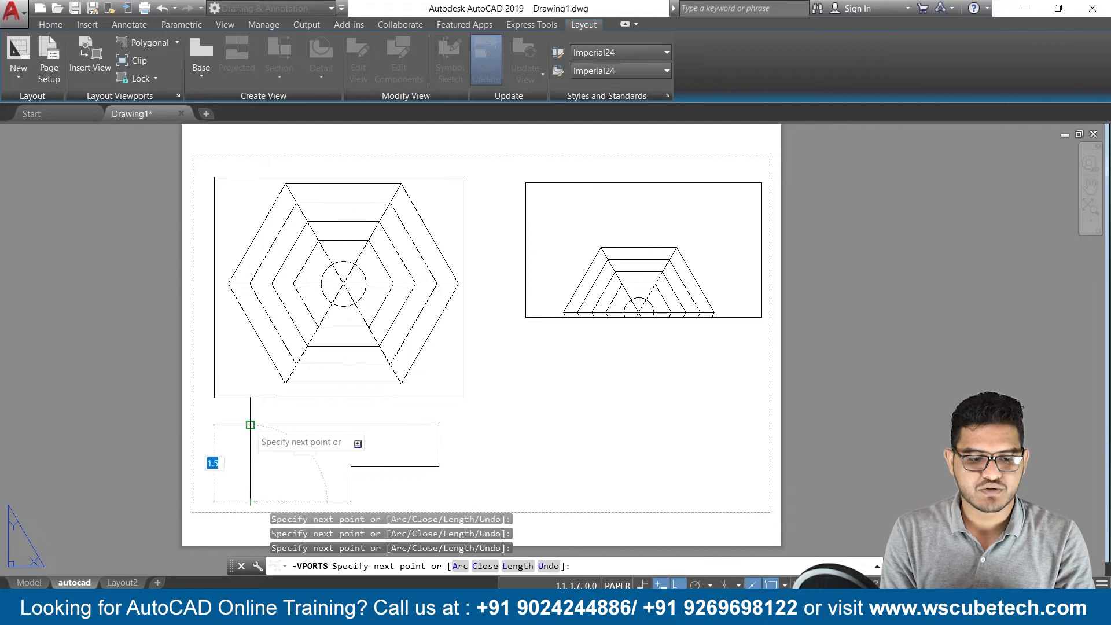
pyautogui.press('Return')
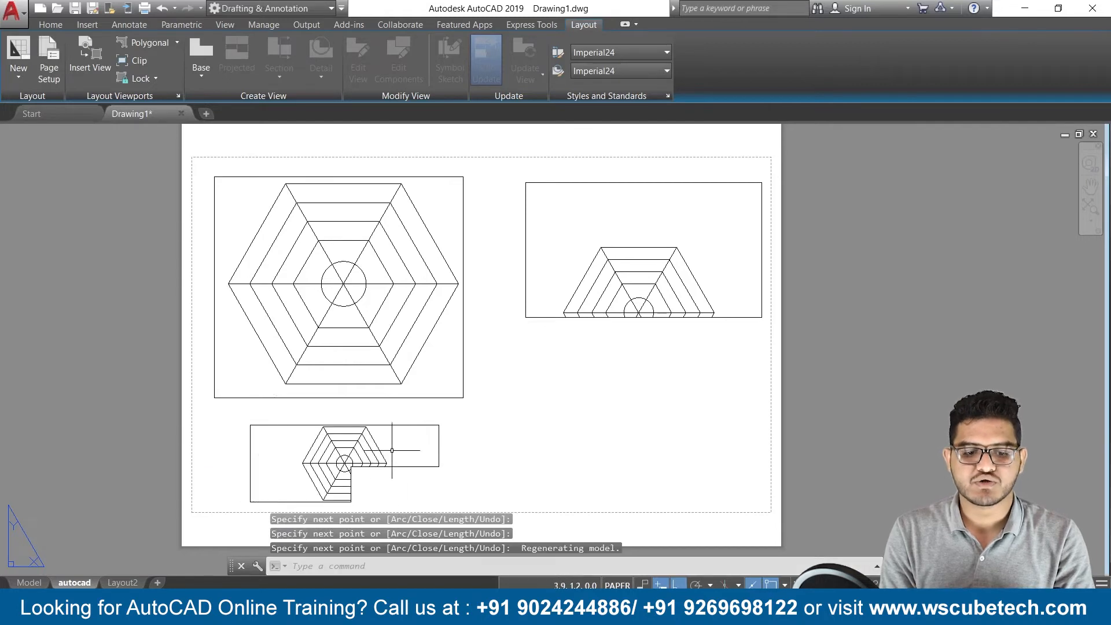
# Draw a 6-sided polygon inscribed in a circle, centred at about 8.4, 1.8 below the rectangular viewport.
pyautogui.click(177, 42)
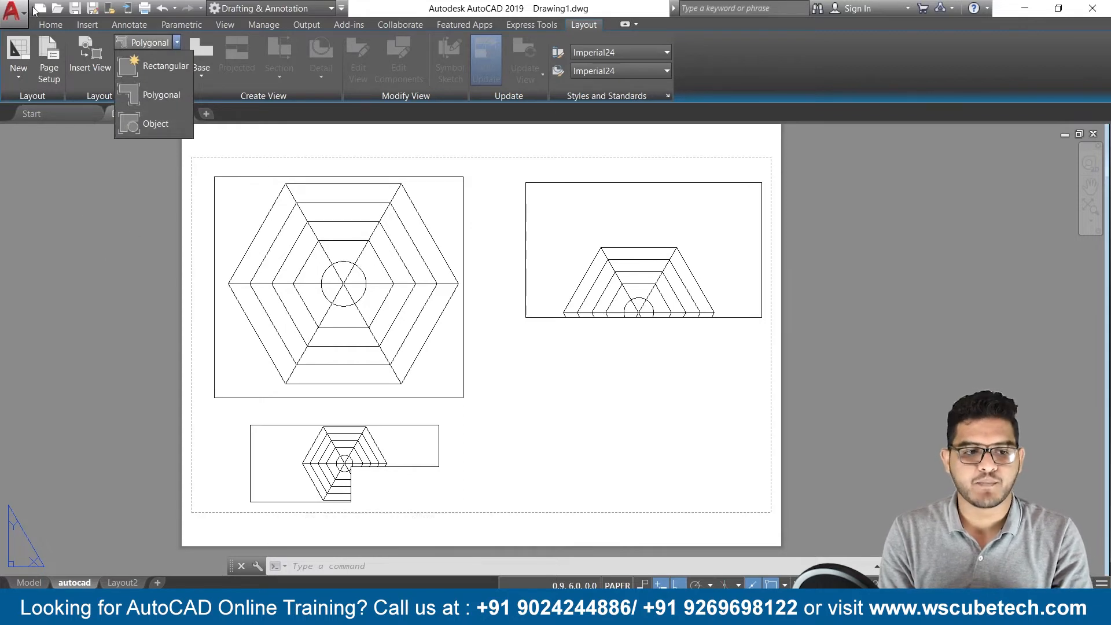
pyautogui.click(52, 25)
pyautogui.click(53, 24)
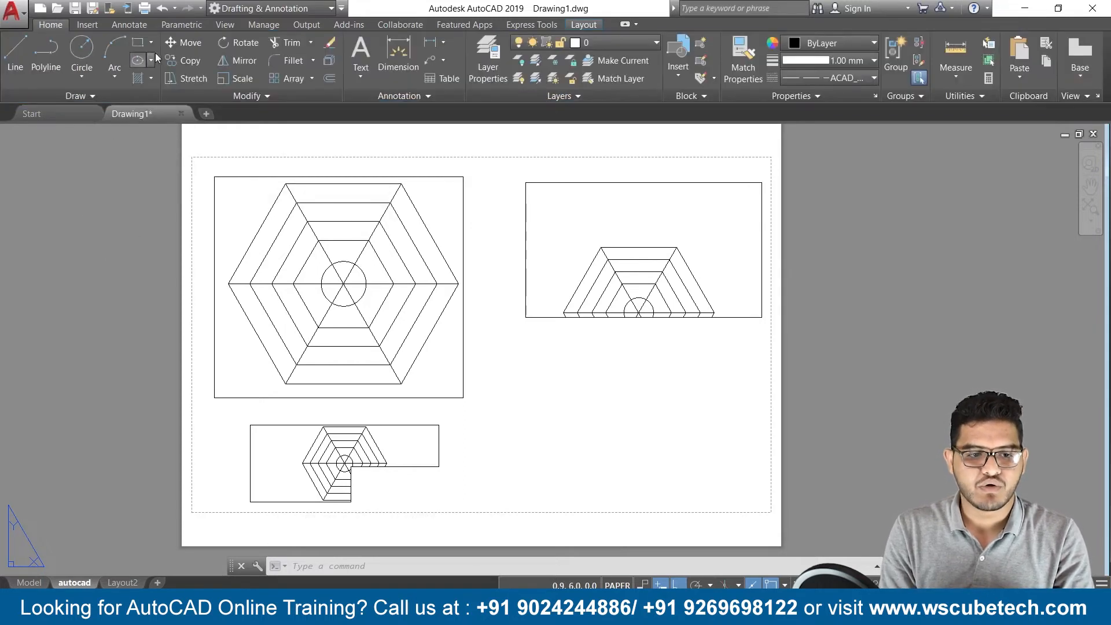
pyautogui.click(151, 43)
pyautogui.click(174, 95)
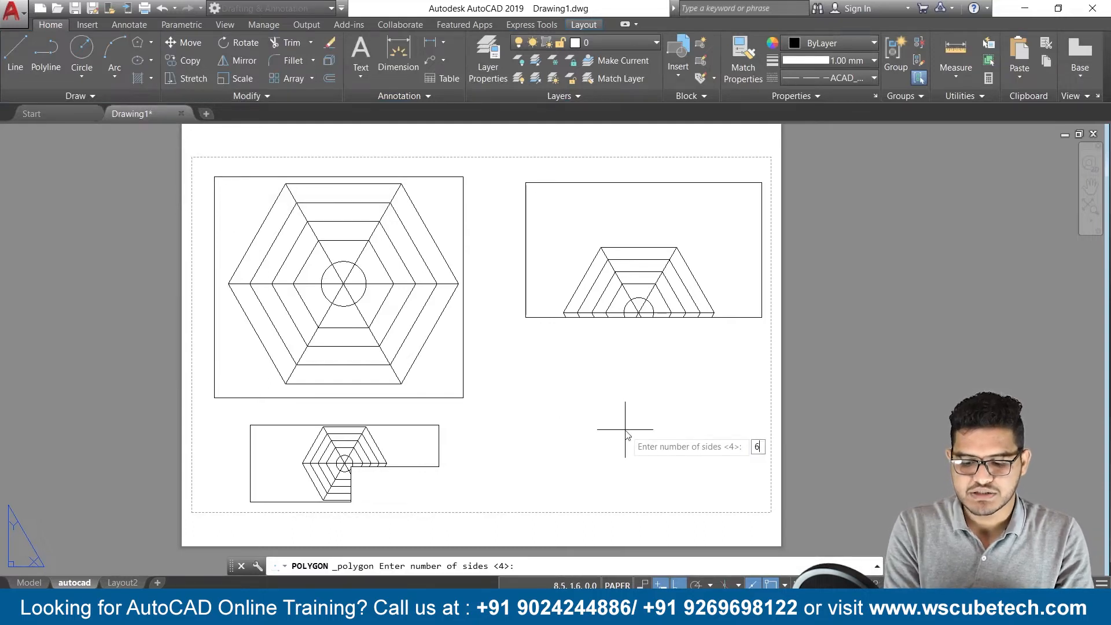
pyautogui.press('Return')
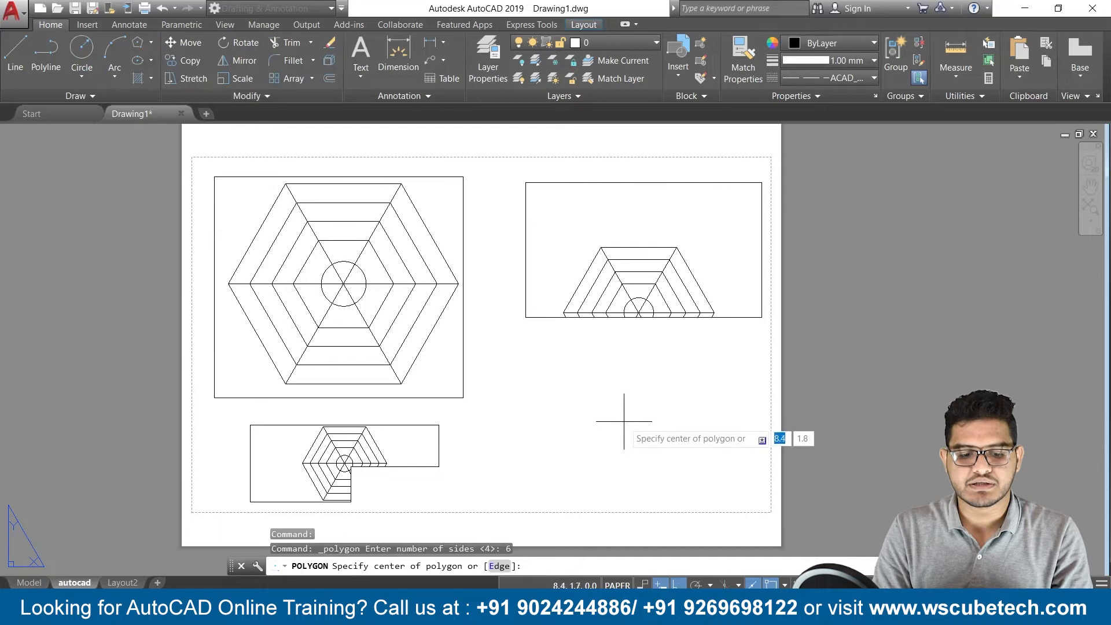
pyautogui.click(624, 420)
pyautogui.click(674, 457)
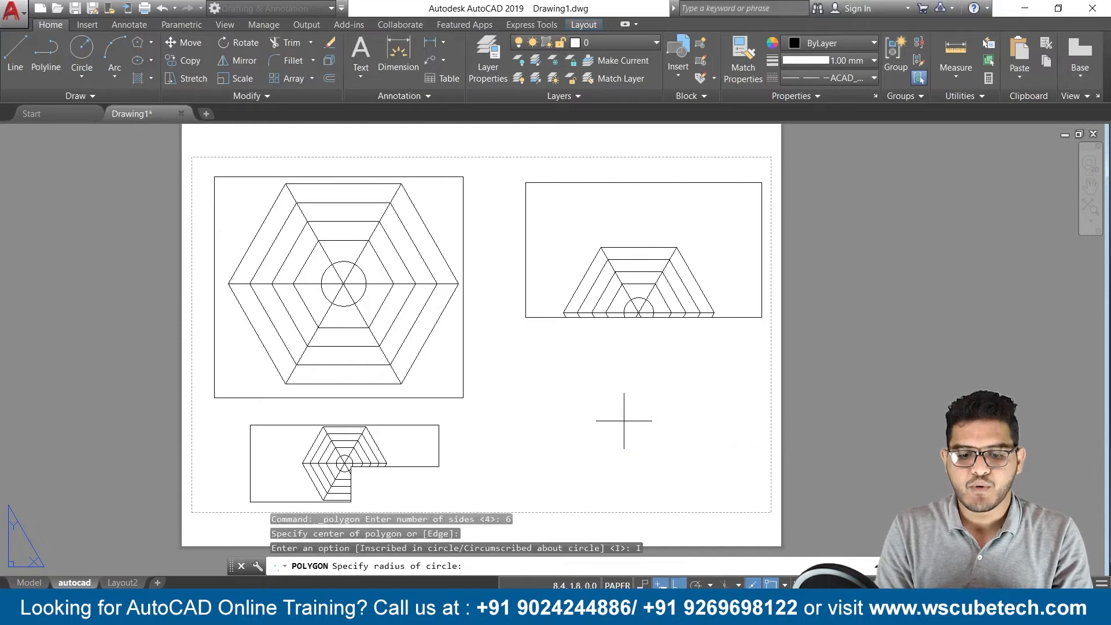
pyautogui.click(728, 421)
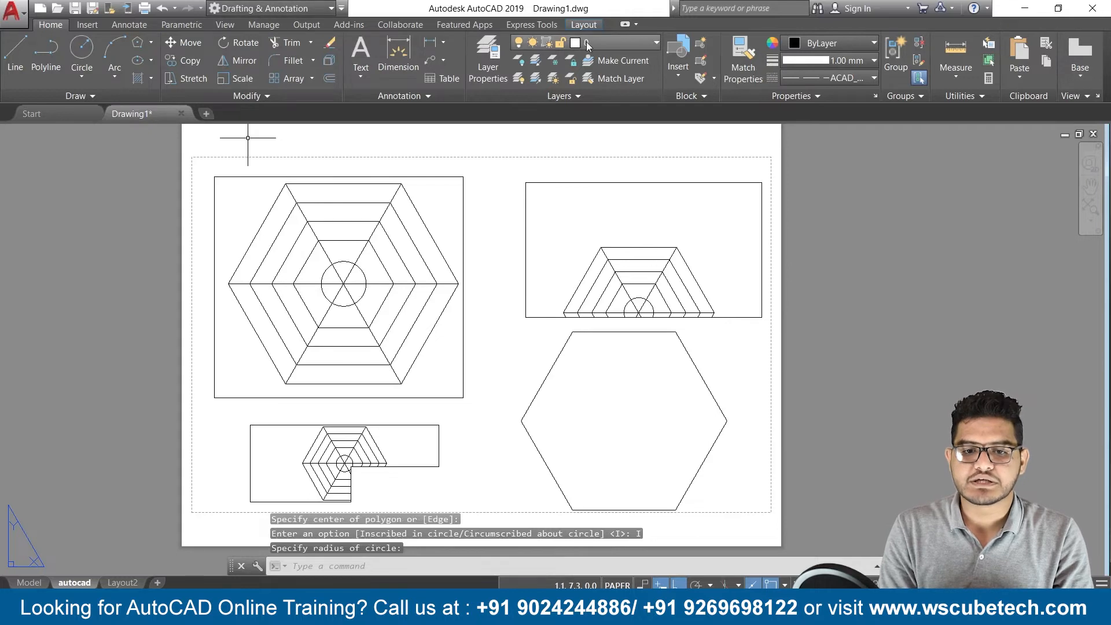
# Convert the empty hexagon into a viewport with the Object viewport option.
pyautogui.click(583, 25)
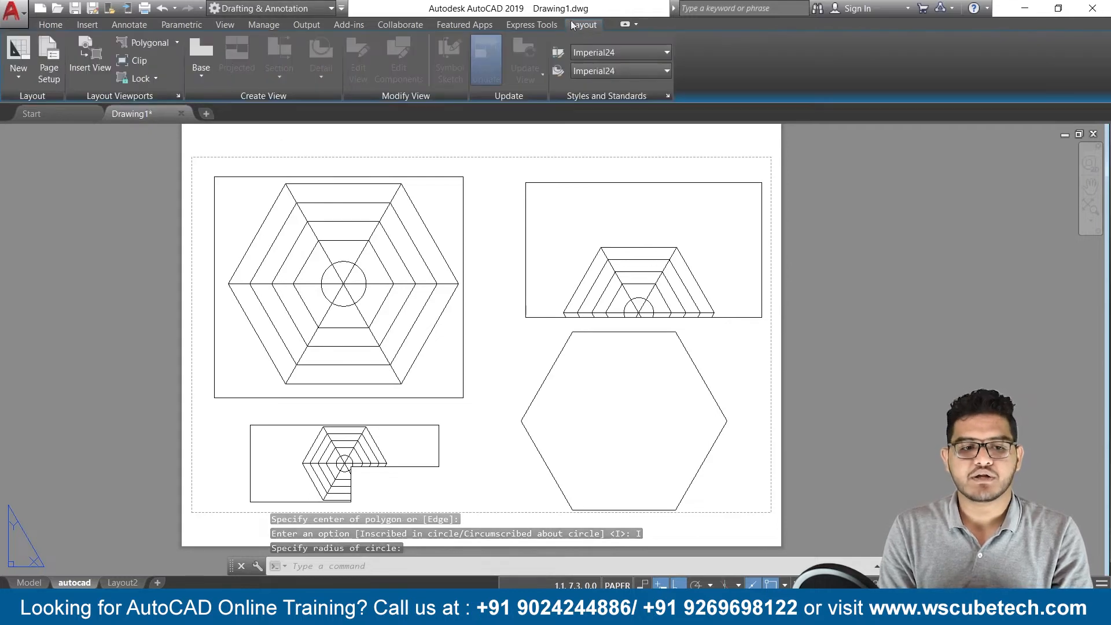
pyautogui.click(177, 44)
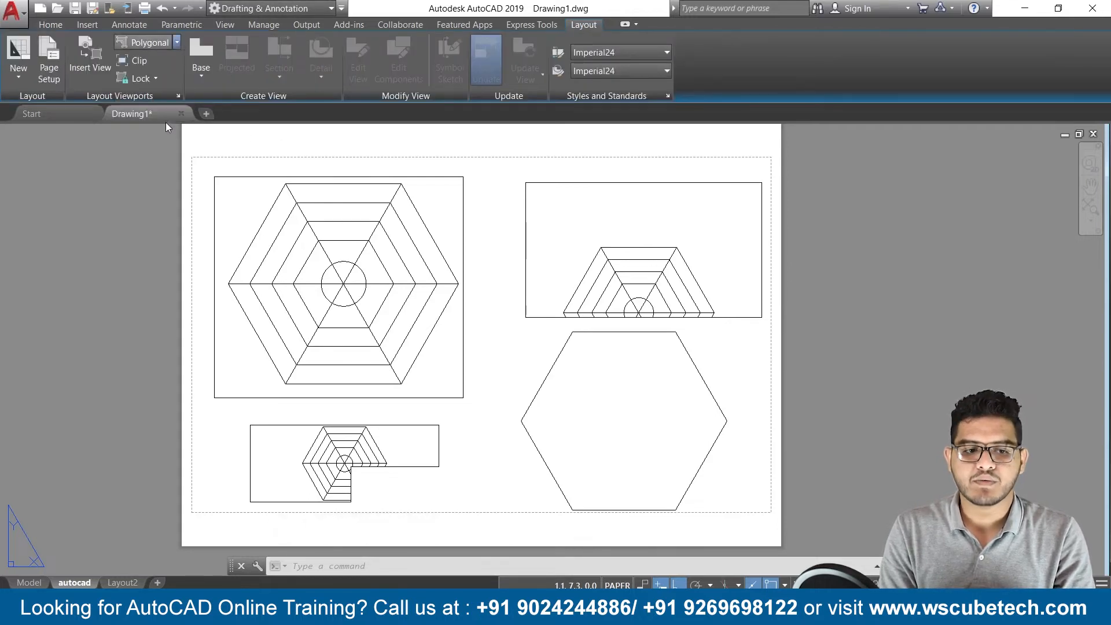
pyautogui.click(165, 123)
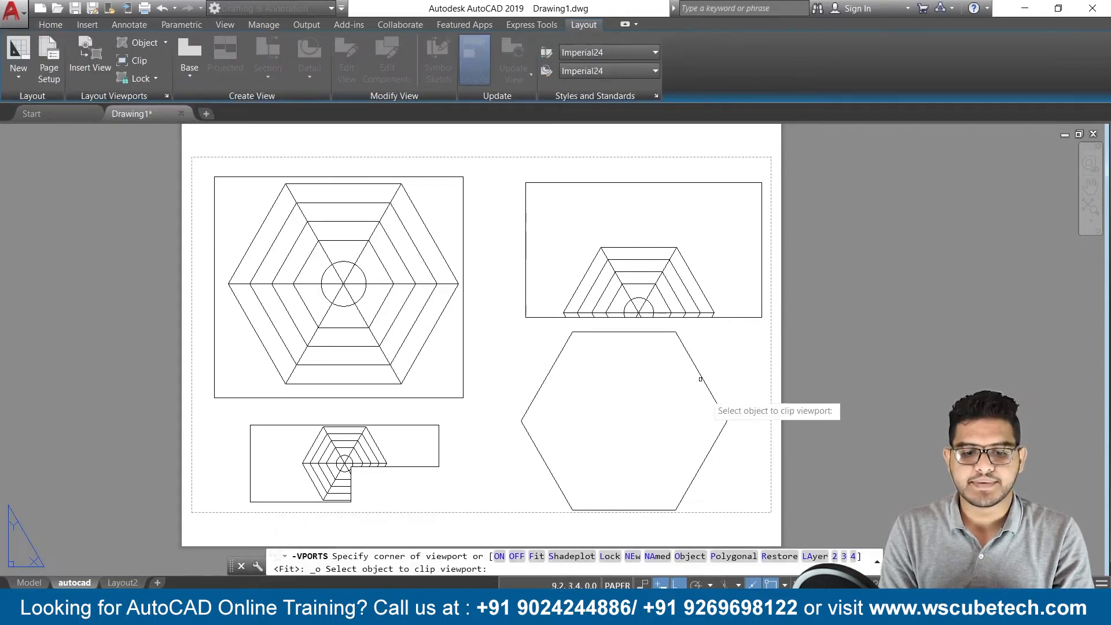
pyautogui.click(543, 384)
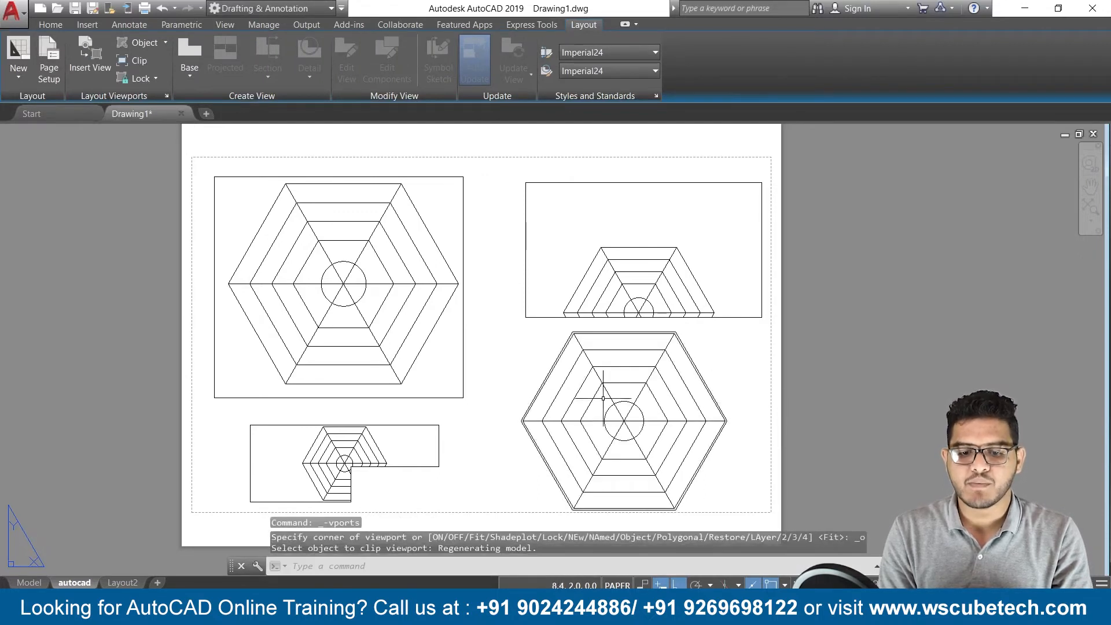
# Shrink the drawing's view inside the hexagonal viewport so it has clearance all round, and return to paper space.
pyautogui.doubleClick(623, 396)
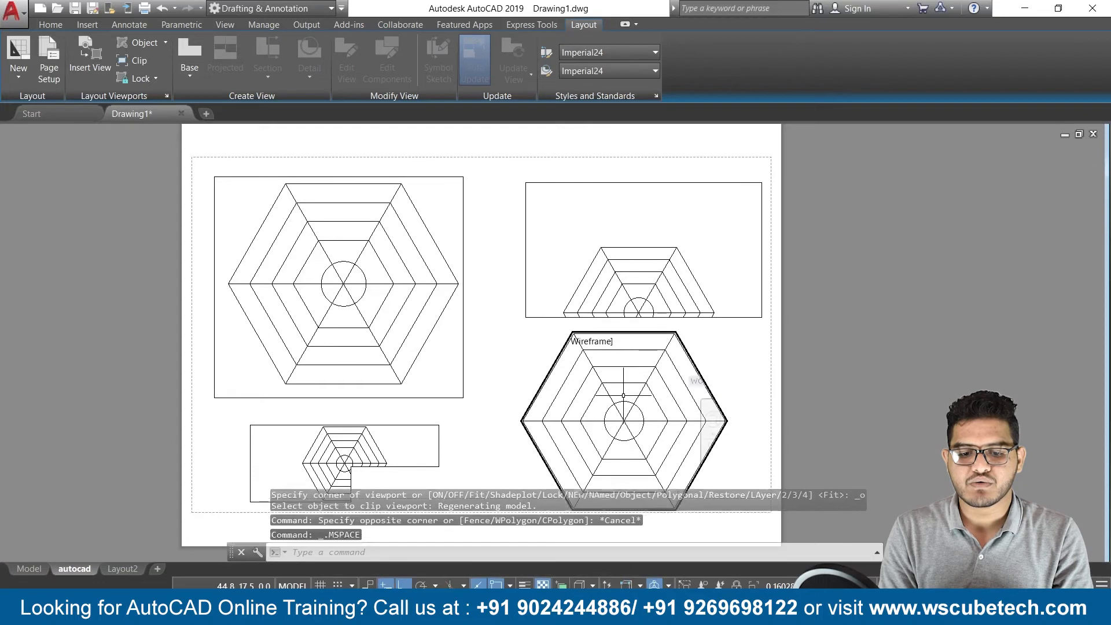
pyautogui.scroll(-2, 623, 395)
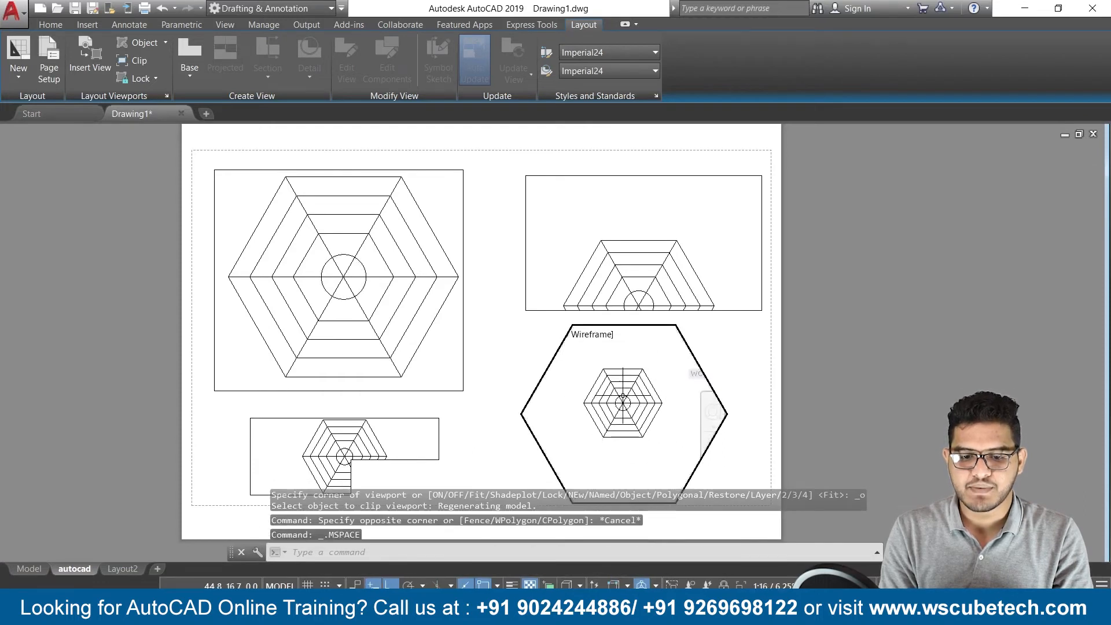
pyautogui.doubleClick(724, 348)
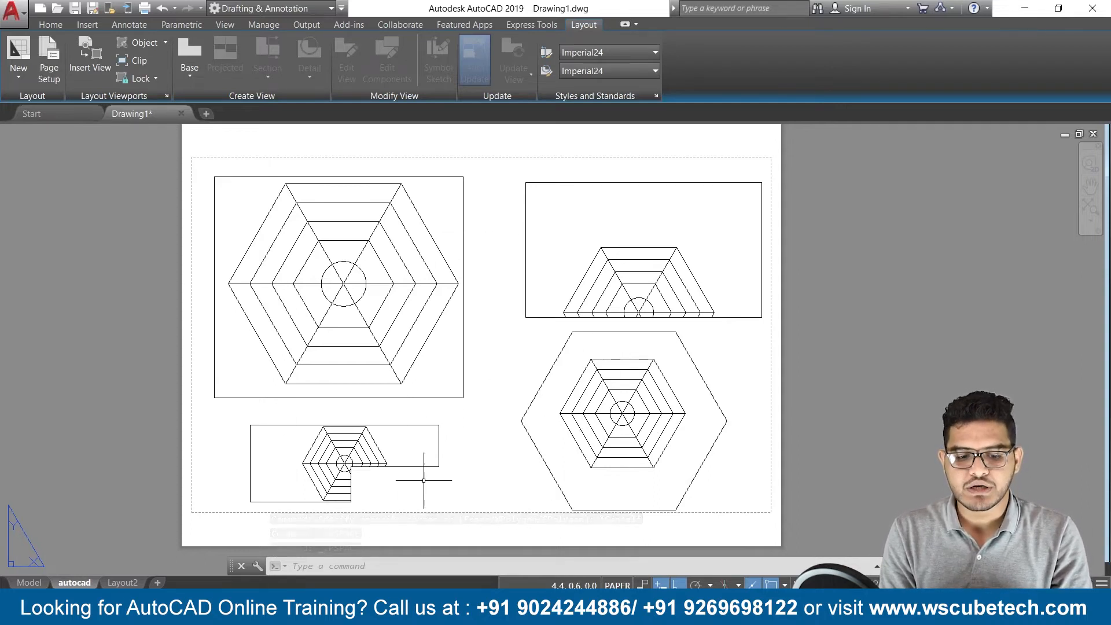
# Delete the L-shaped, hexagonal and smaller rectangular viewports, keeping only the original large one.
pyautogui.click(438, 458)
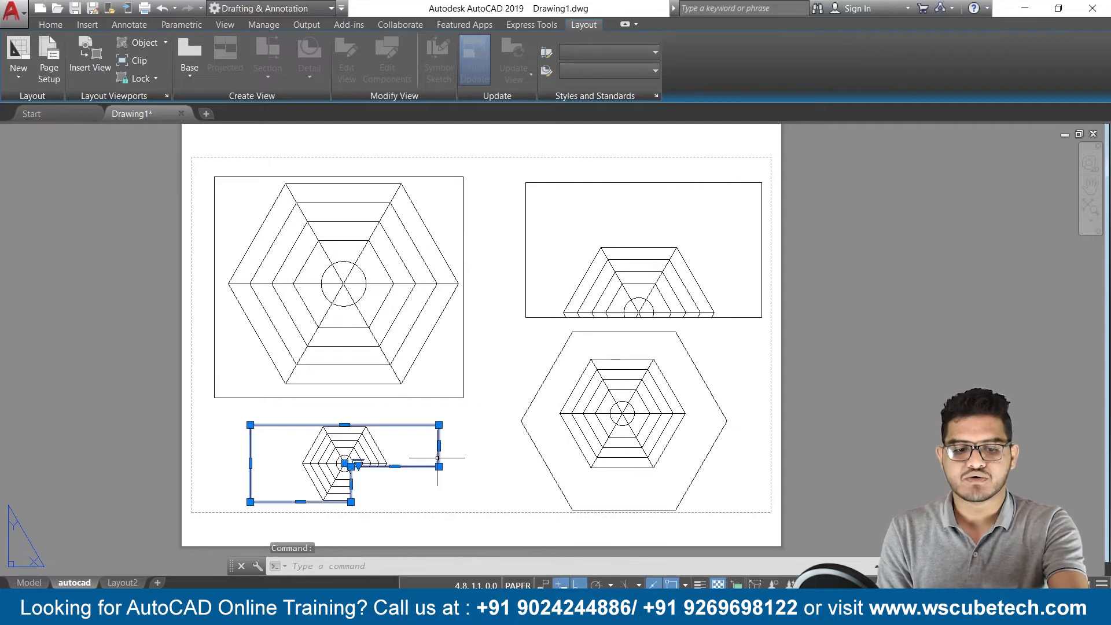
pyautogui.press('Delete')
pyautogui.click(541, 370)
pyautogui.press('Delete')
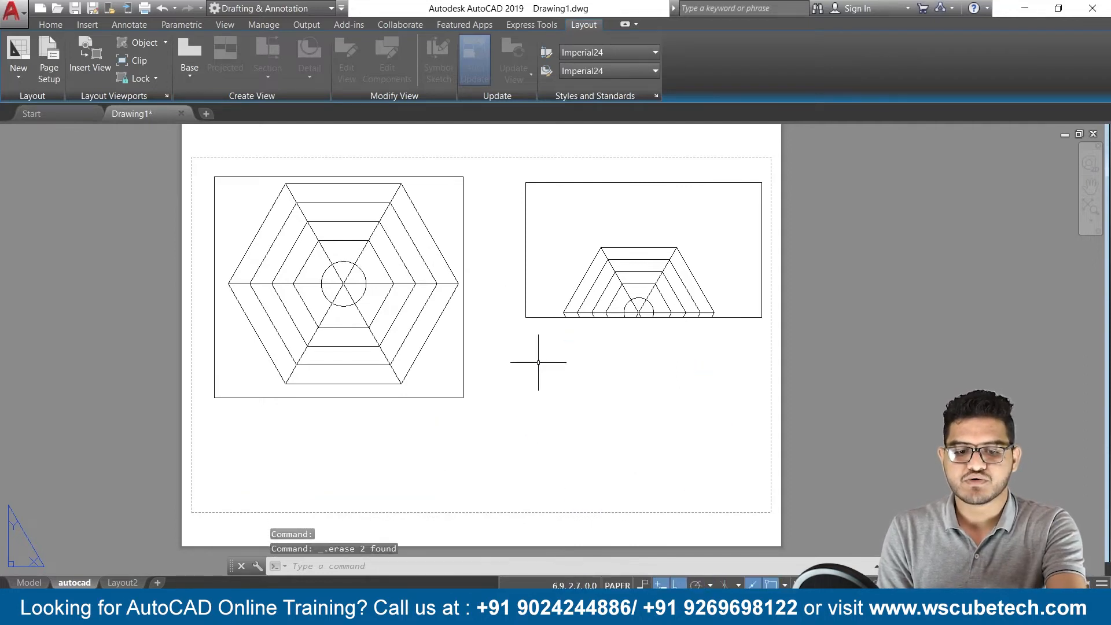
pyautogui.click(526, 281)
pyautogui.press('Delete')
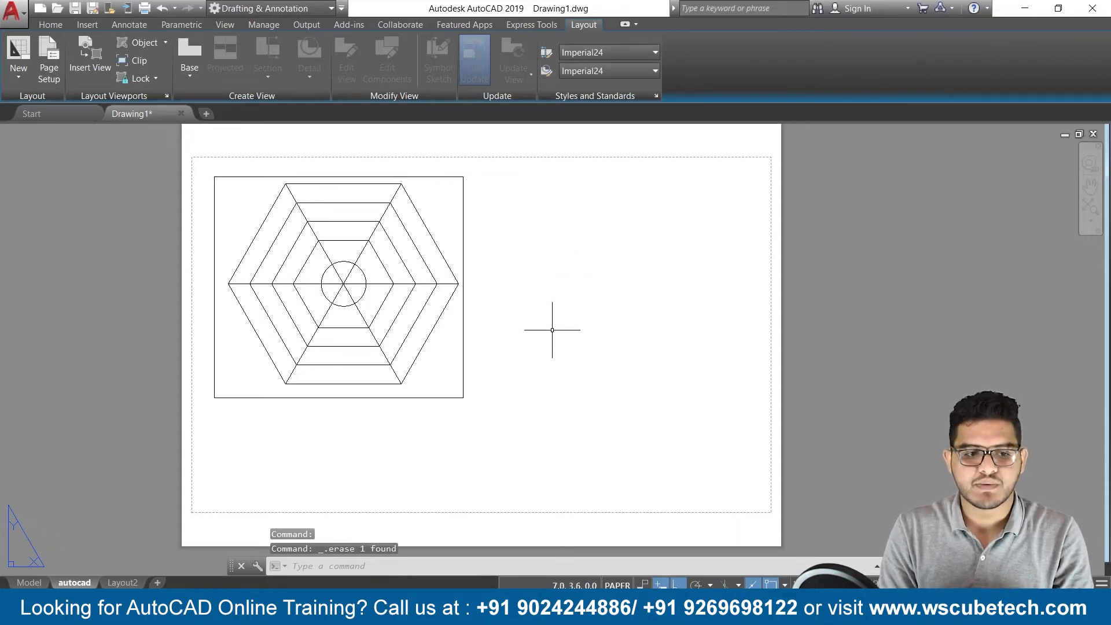
# Insert a view of a wide rectangular window around the model's central circle, placing it beside the large viewport.
pyautogui.click(89, 50)
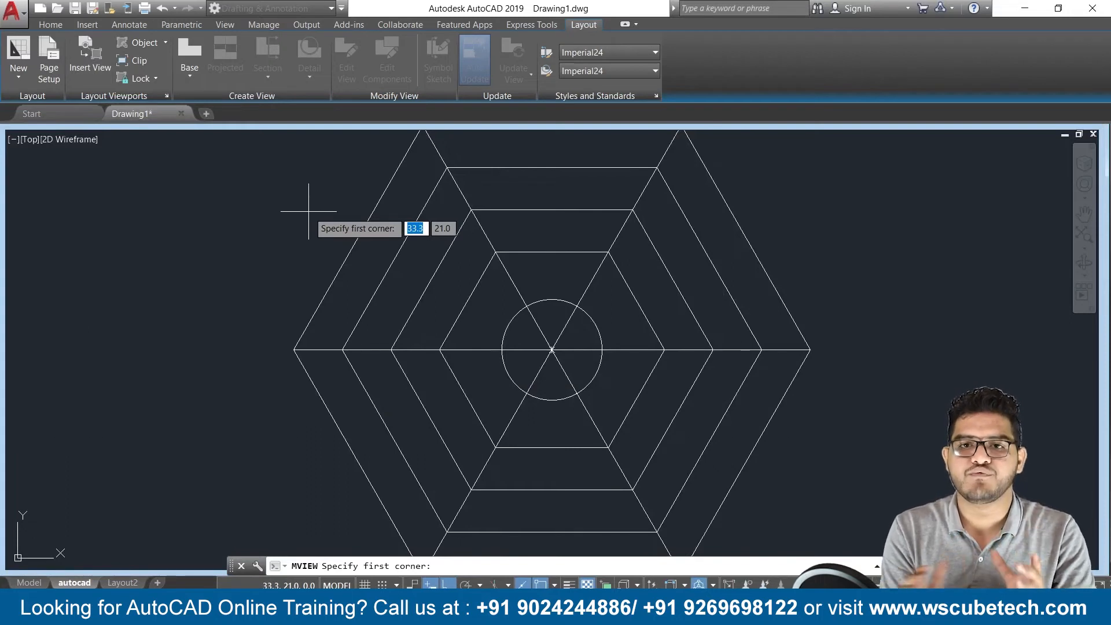
pyautogui.click(290, 207)
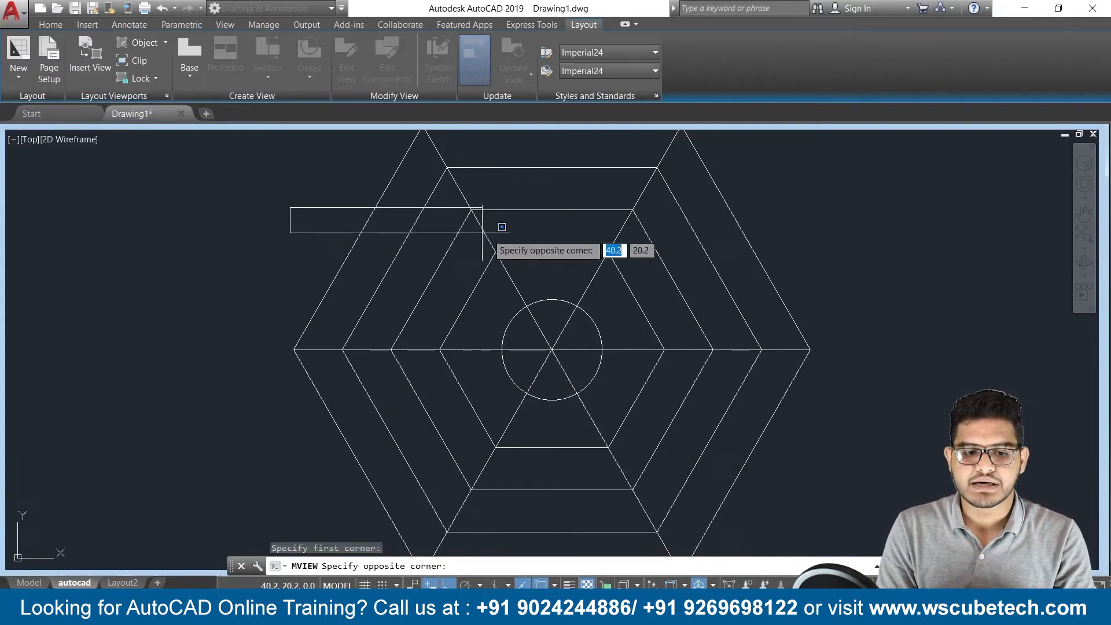
pyautogui.click(819, 422)
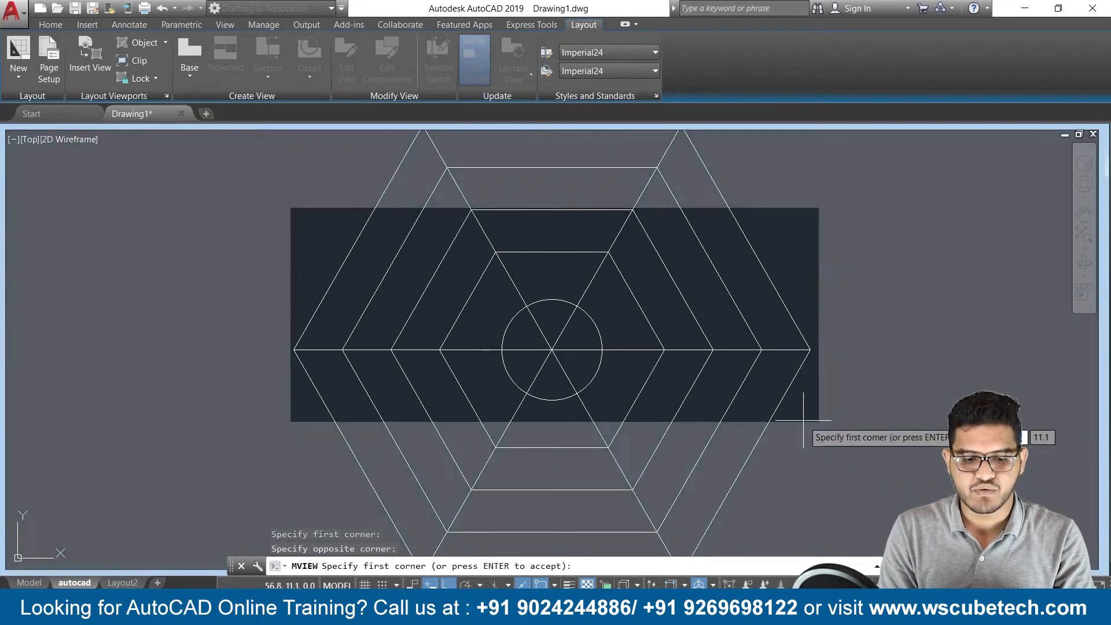
pyautogui.press('Return')
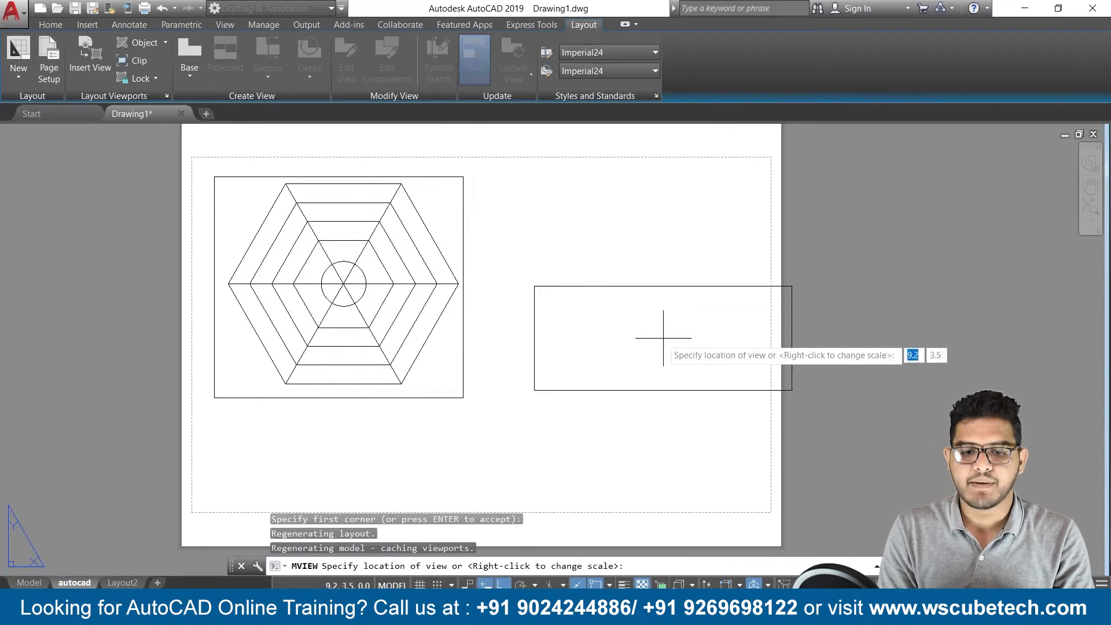
pyautogui.click(618, 241)
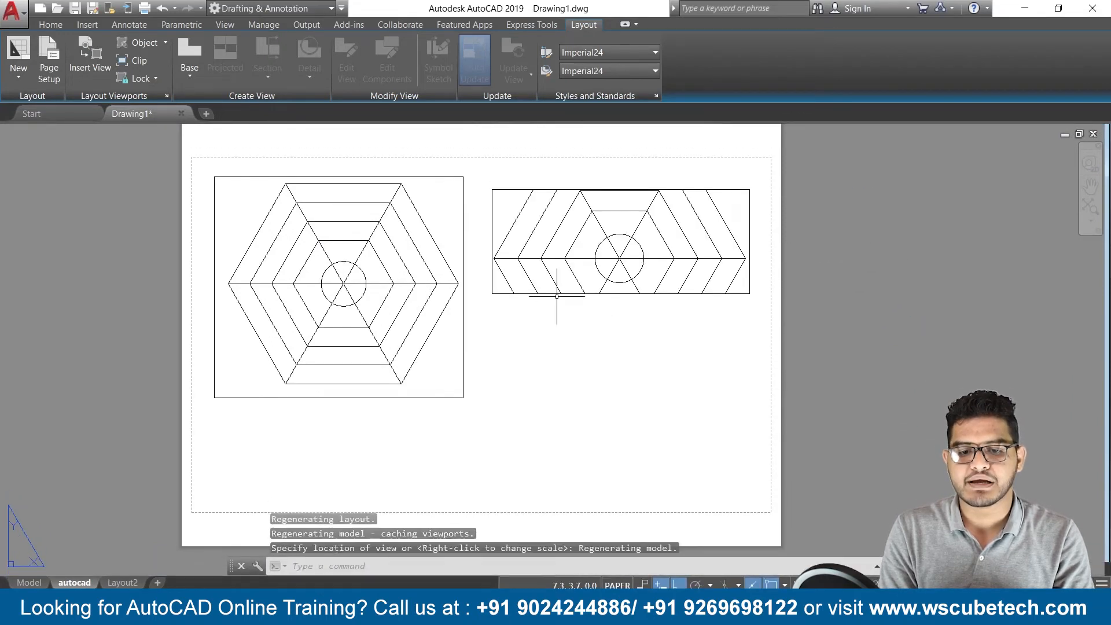
# Clip the large rectangular viewport with the Polygonal option, using a triangular boundary across the hexagonal drawing.
pyautogui.click(139, 61)
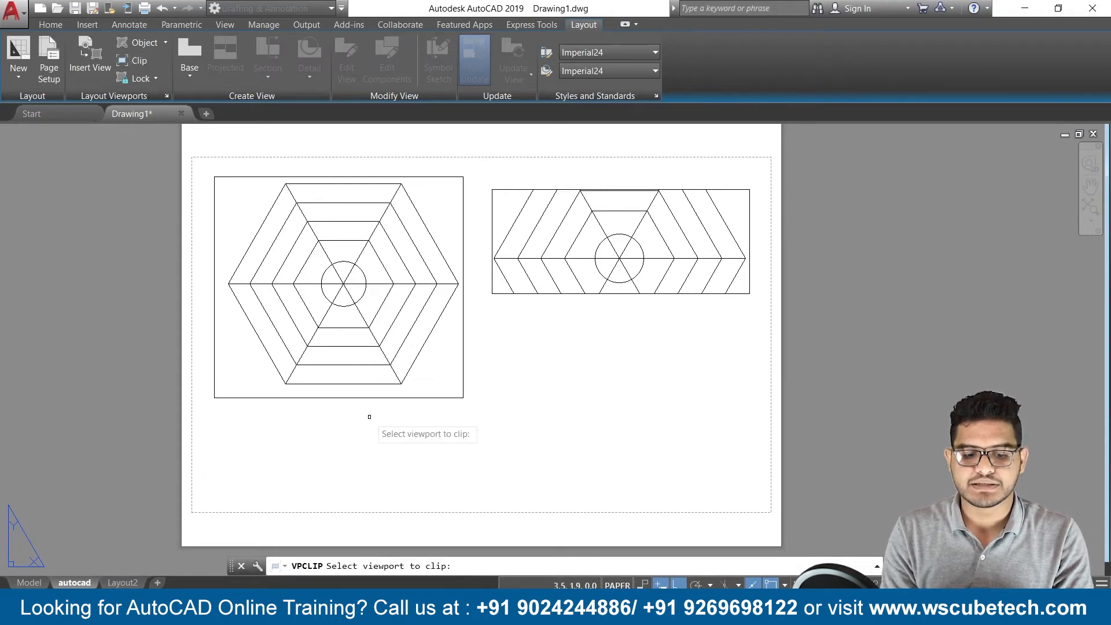
pyautogui.click(463, 276)
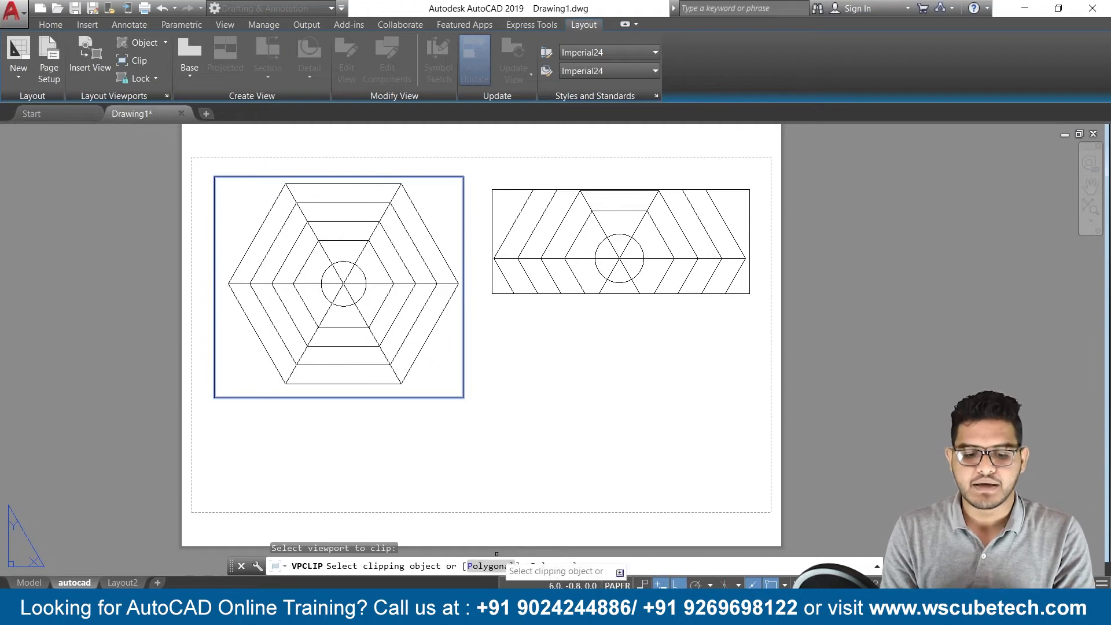
pyautogui.click(485, 568)
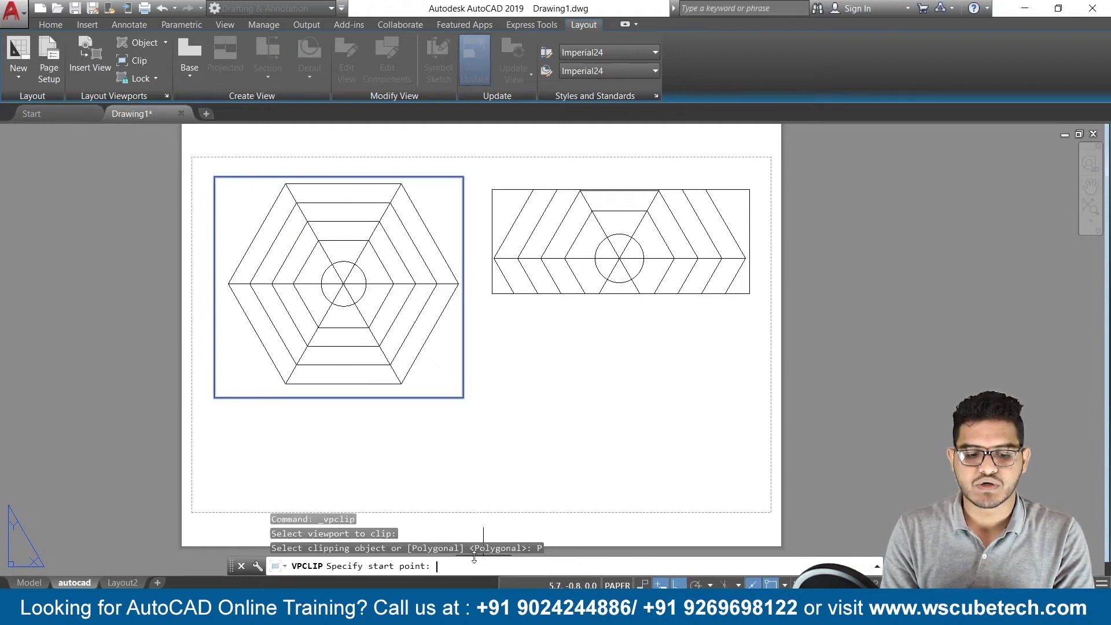
pyautogui.click(447, 240)
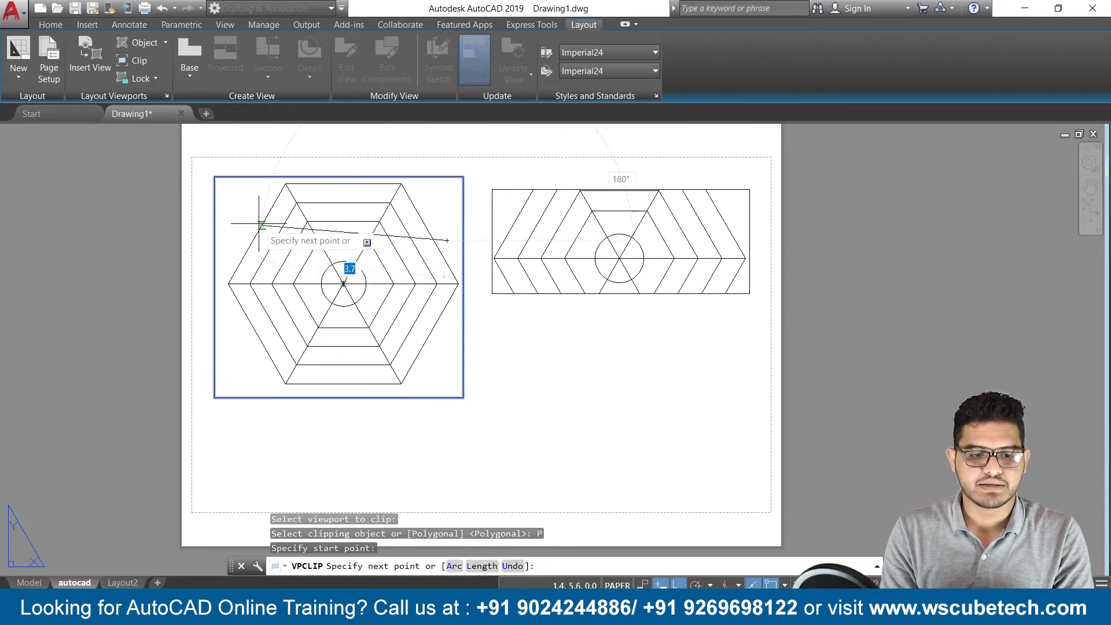
pyautogui.click(240, 226)
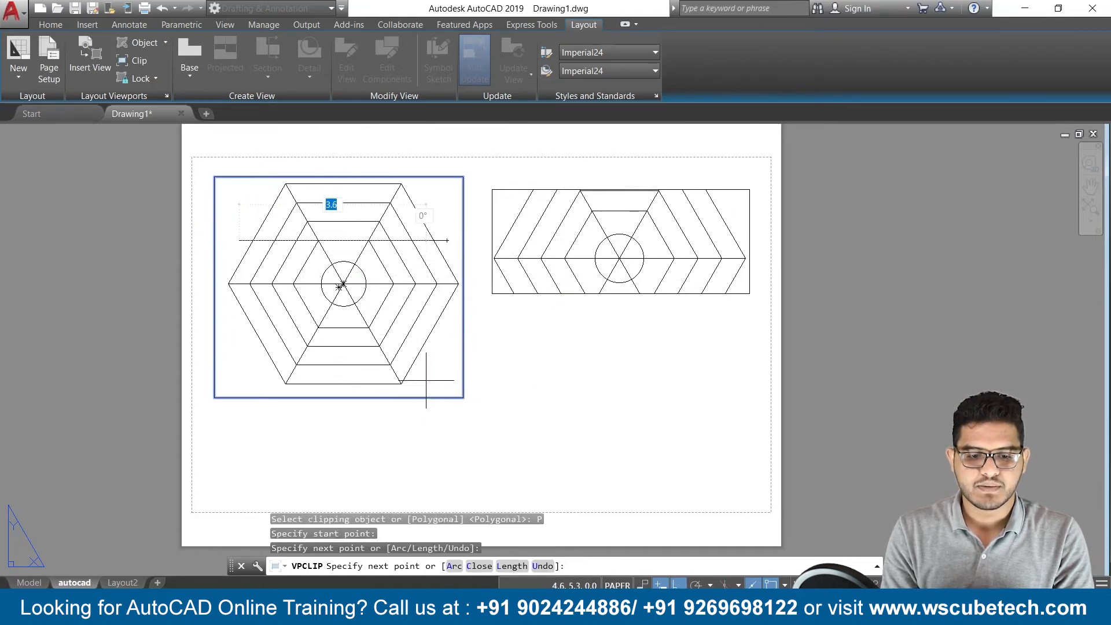
pyautogui.click(446, 385)
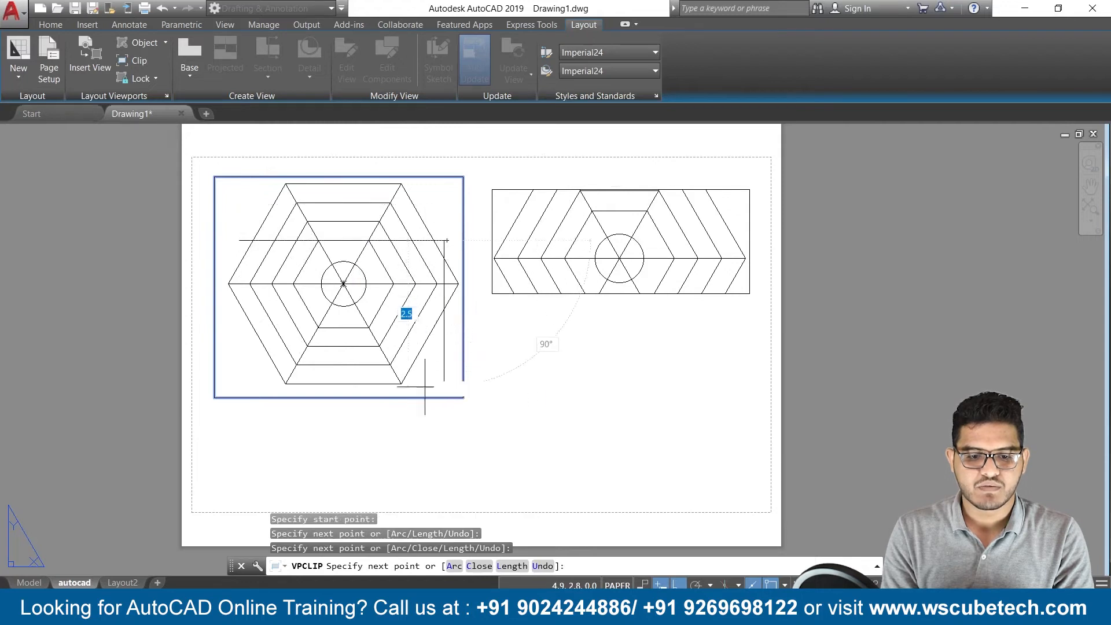
pyautogui.click(446, 379)
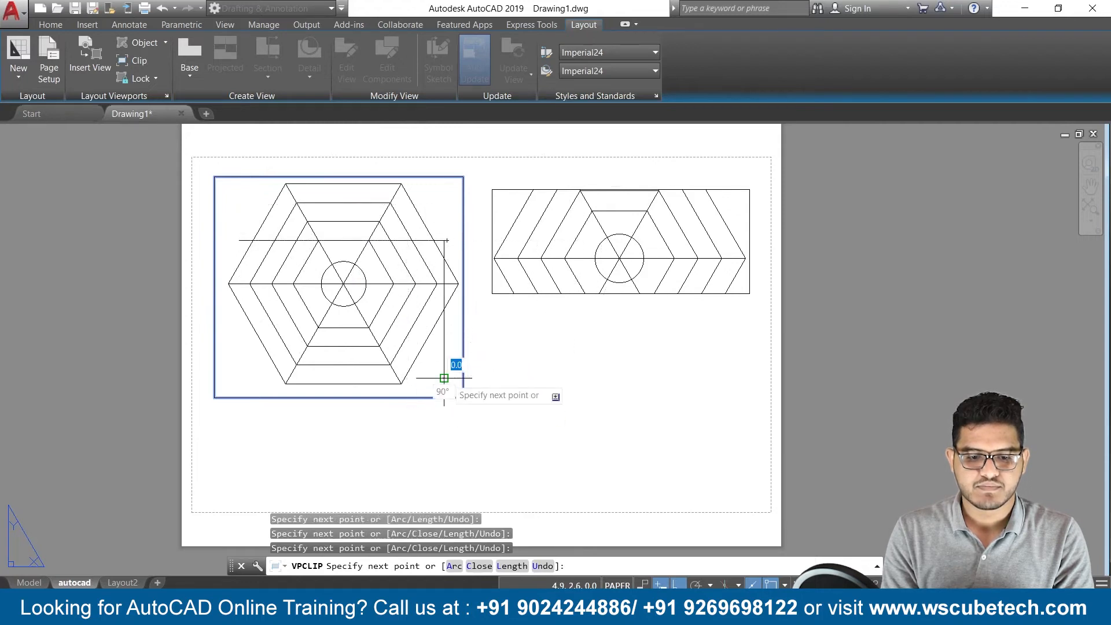
pyautogui.click(239, 240)
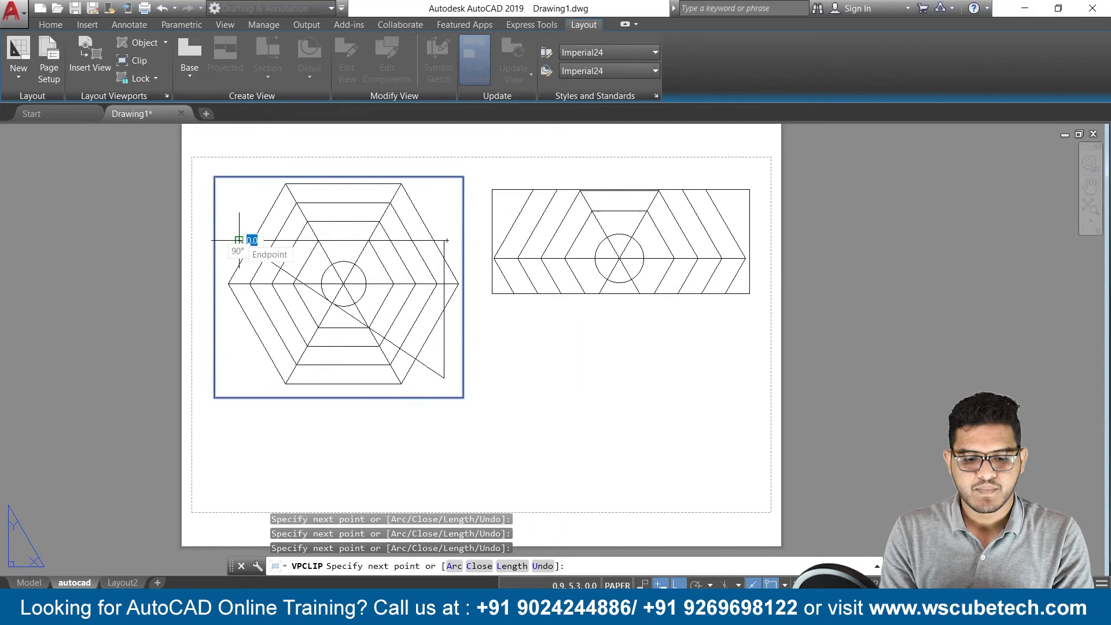
pyautogui.press('Return')
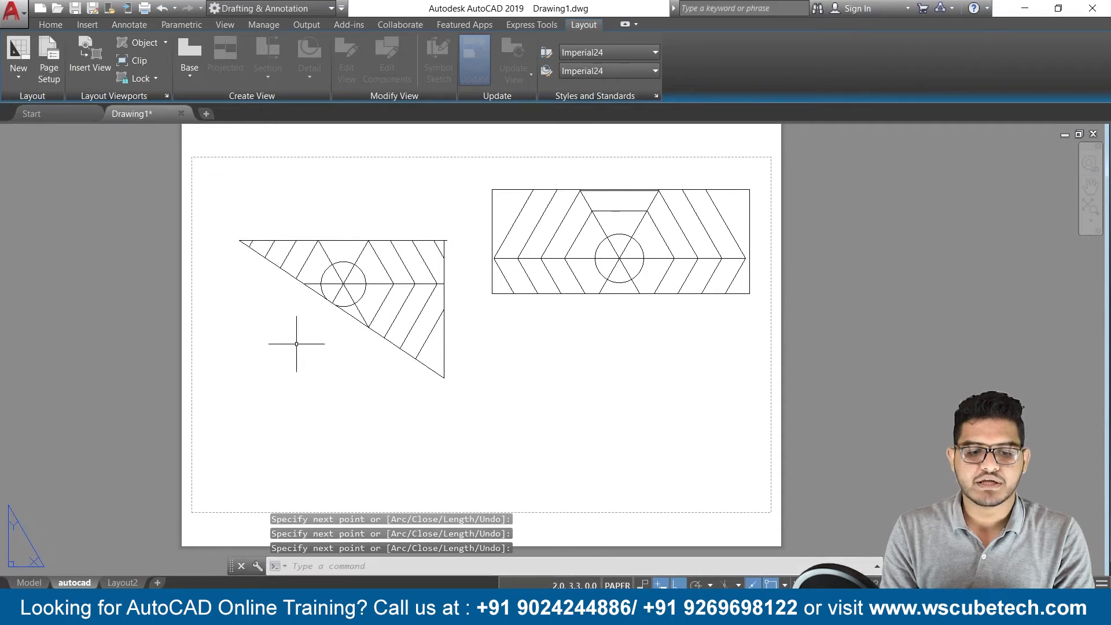
# Check the viewport Lock and Unlock options, and undo the grip edit and polygonal clip on the triangular viewport.
pyautogui.click(407, 240)
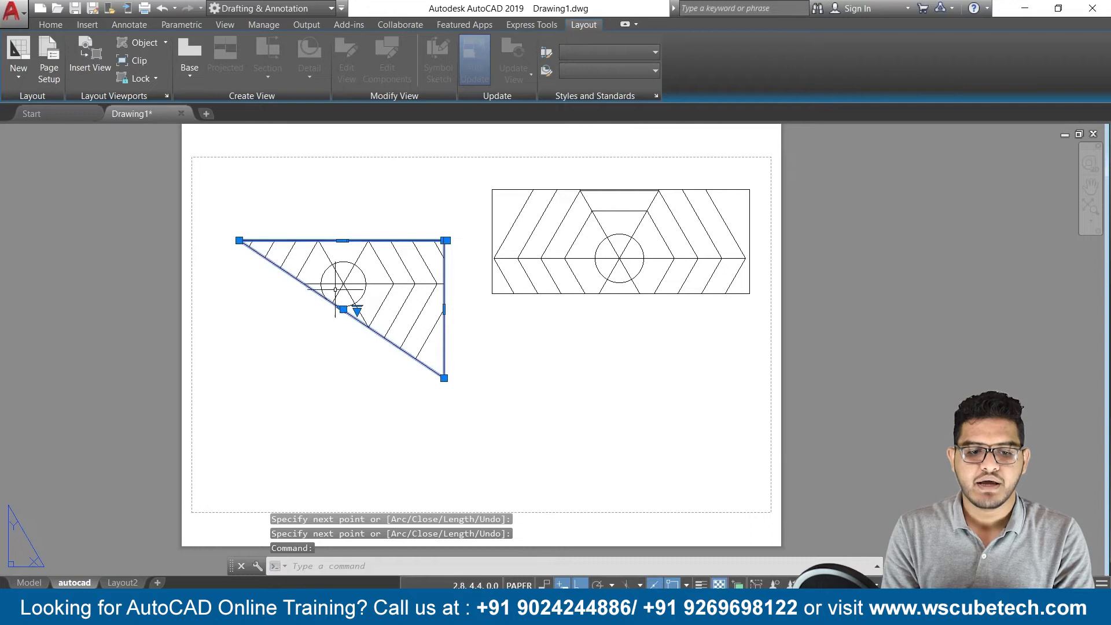
pyautogui.click(343, 310)
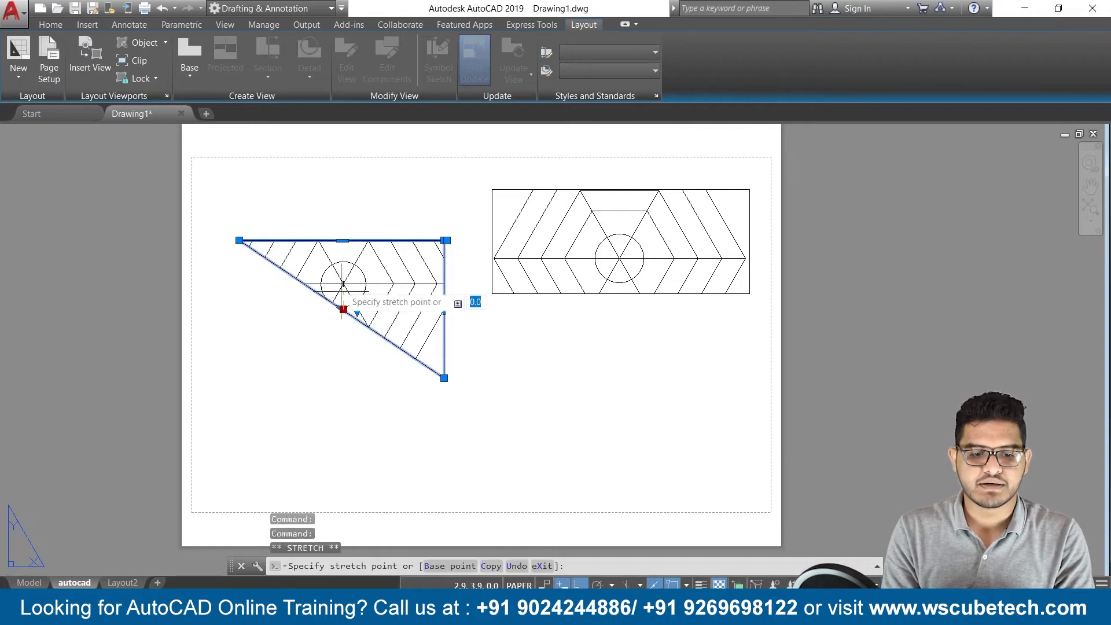
pyautogui.click(343, 309)
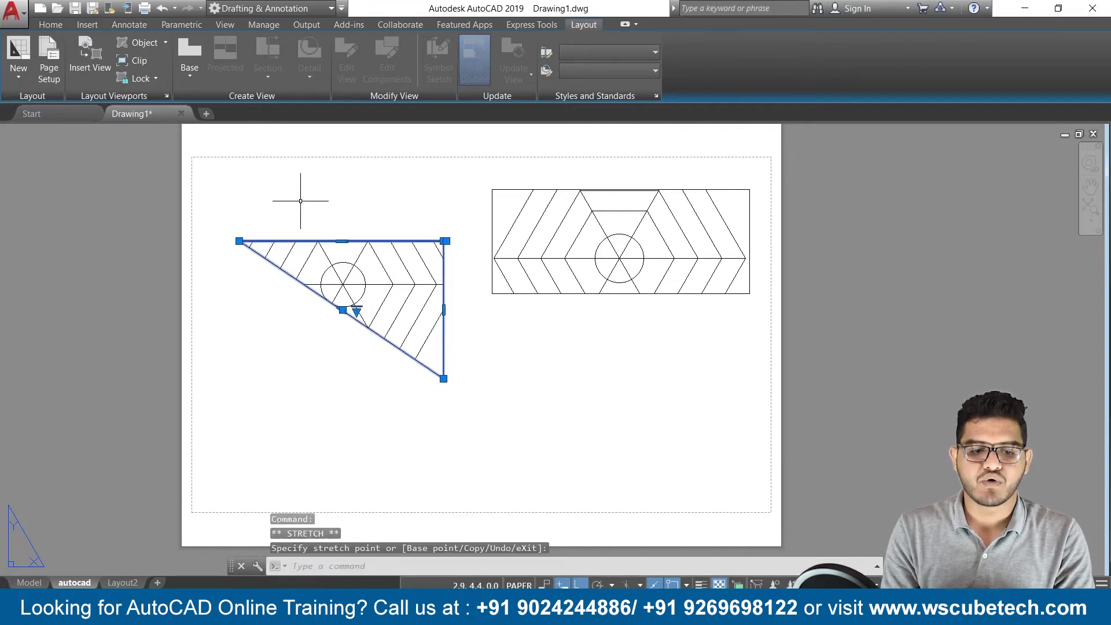
pyautogui.click(156, 79)
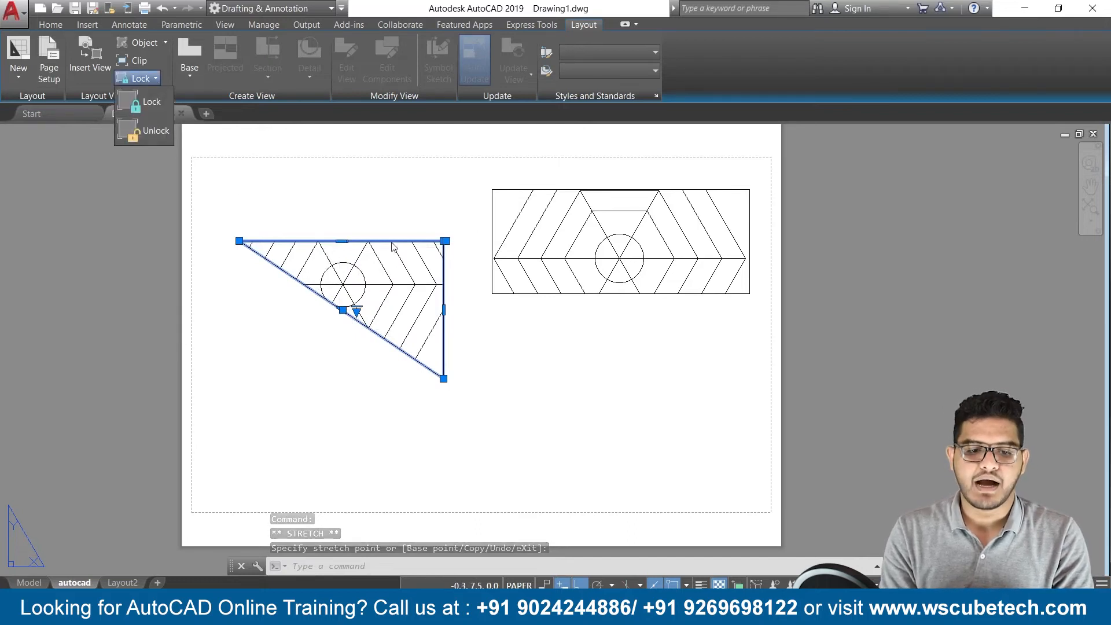
pyautogui.click(295, 183)
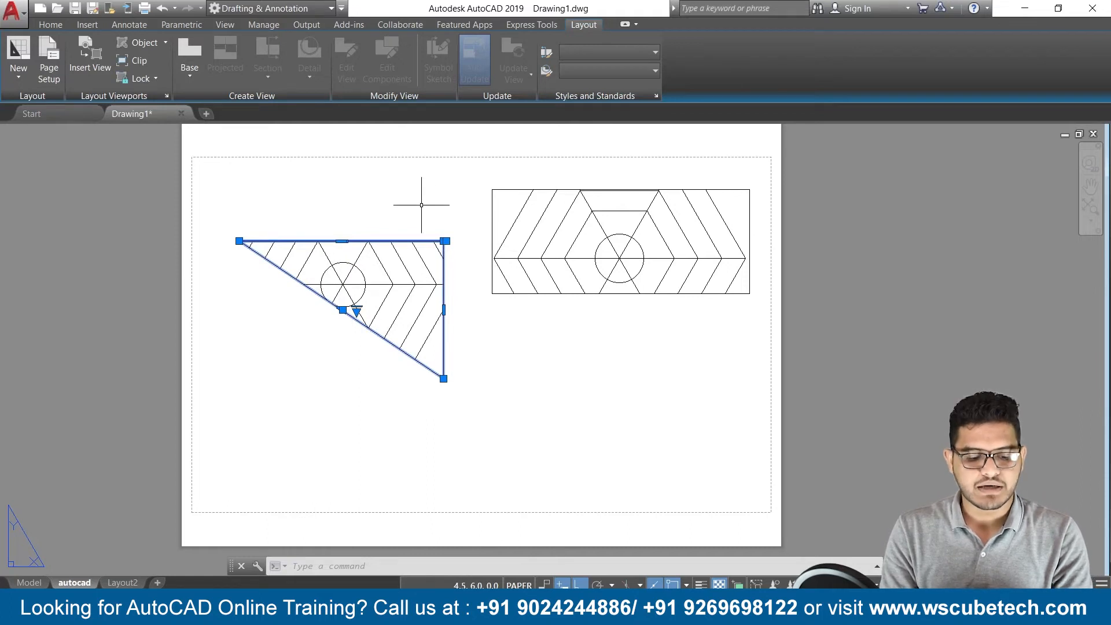
pyautogui.hotkey('ctrl', 'z')
pyautogui.hotkey('ctrl', 'z')
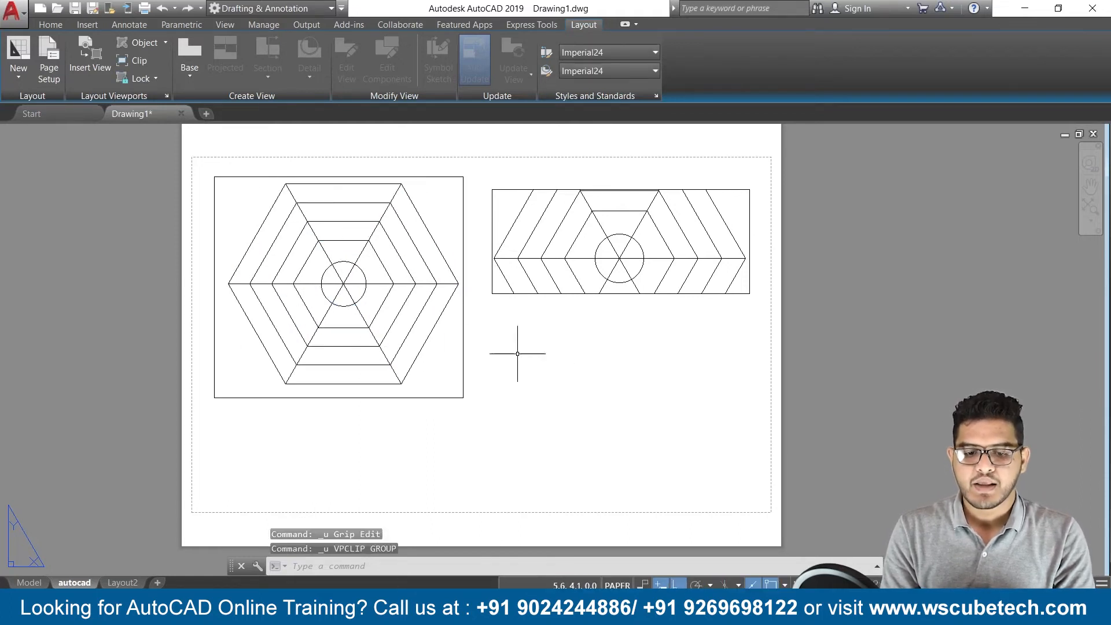
# Activate the large rectangular viewport and set its scale to 1:10.
pyautogui.click(461, 350)
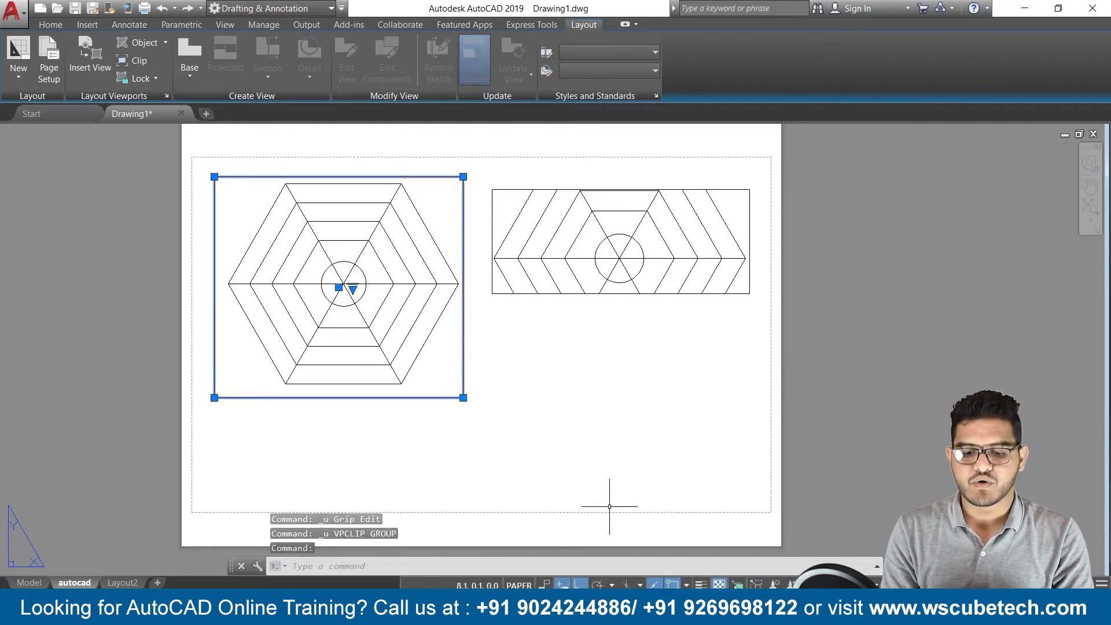
pyautogui.doubleClick(427, 342)
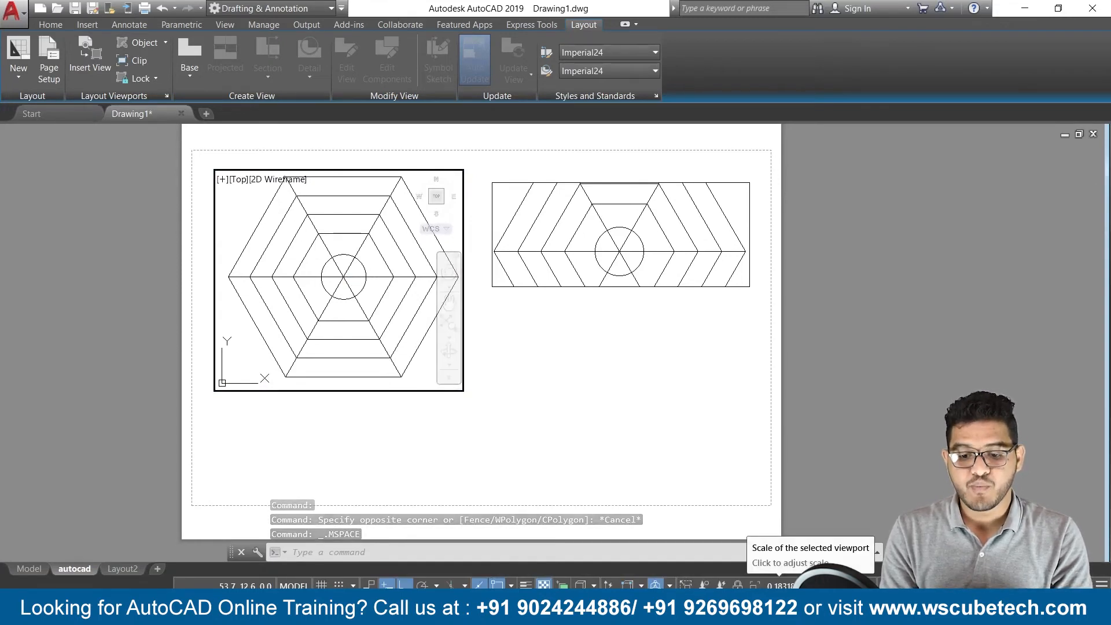
pyautogui.click(780, 585)
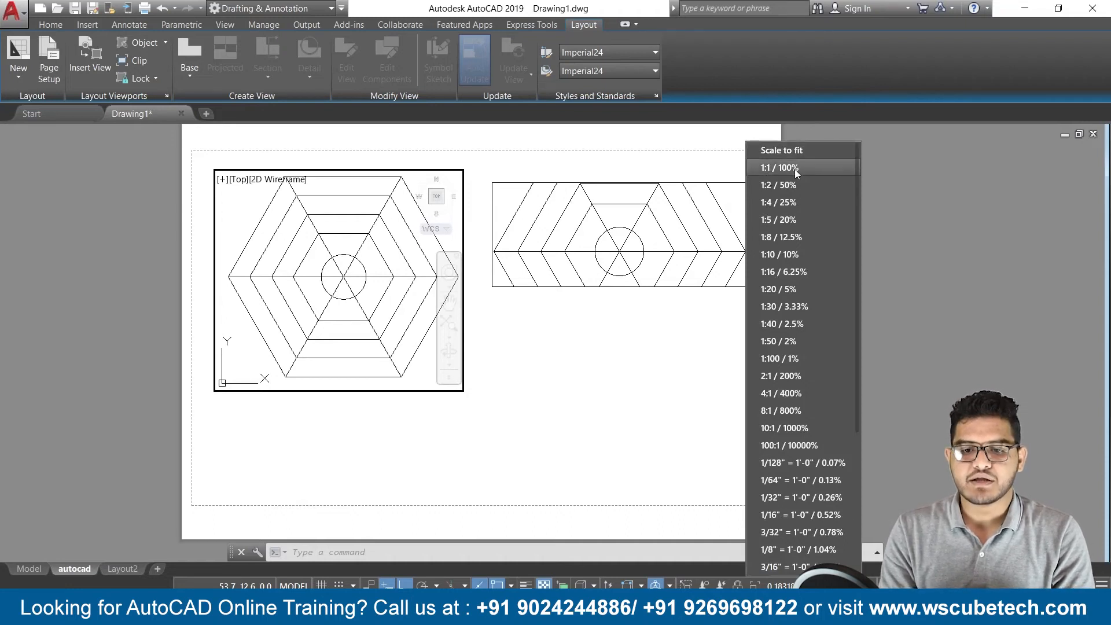
pyautogui.click(789, 254)
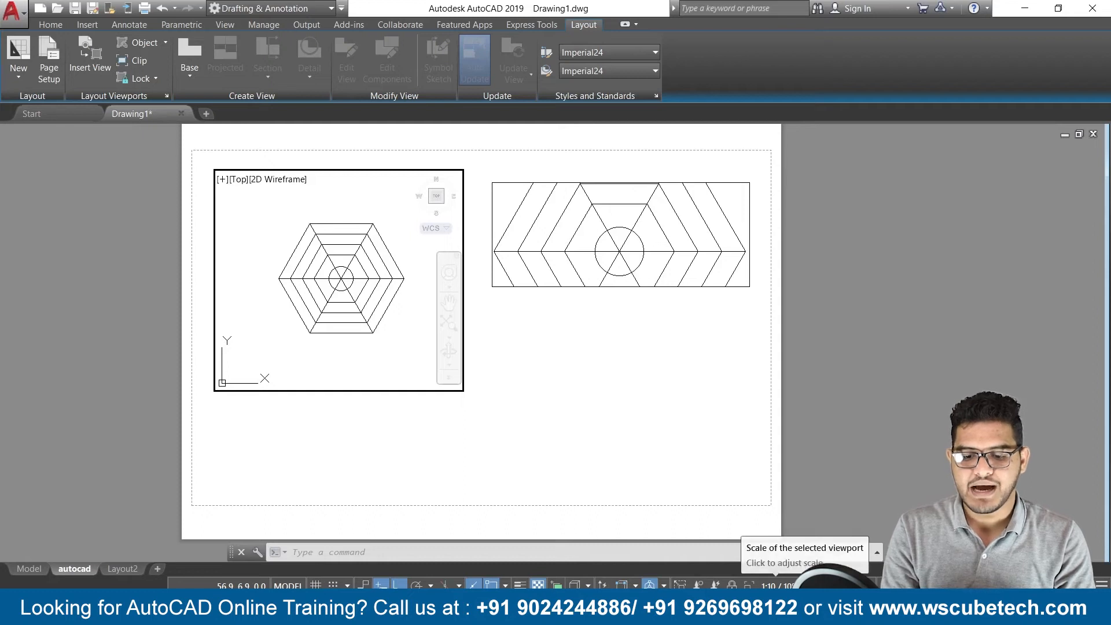
# Try the 4:1 scale in the active viewport, and reset it to 1:10 before returning to paper space.
pyautogui.click(776, 586)
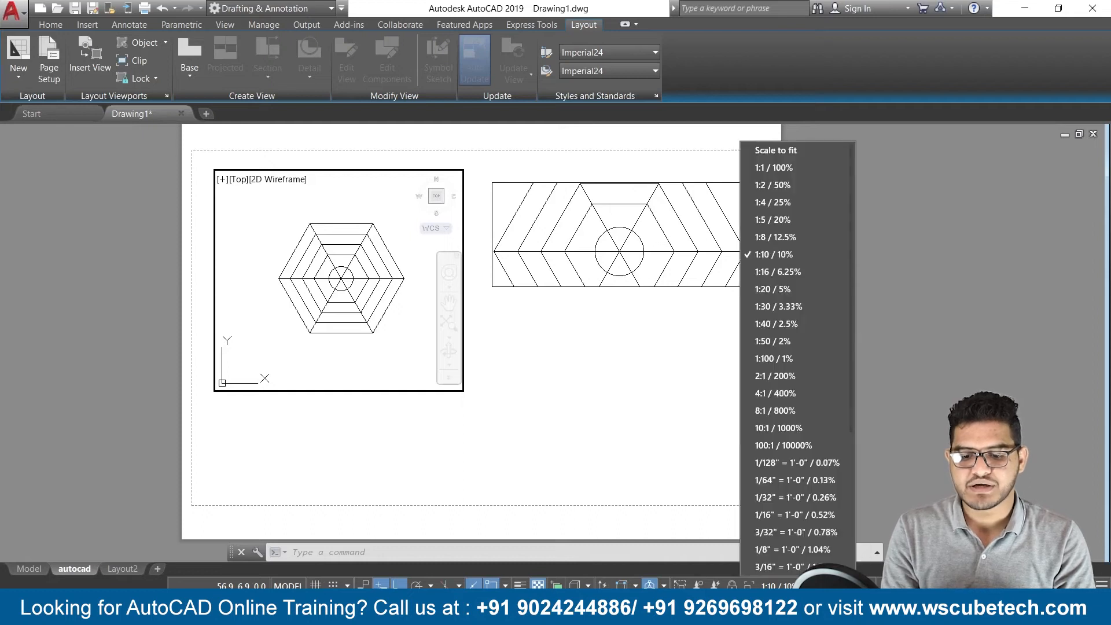
pyautogui.click(783, 393)
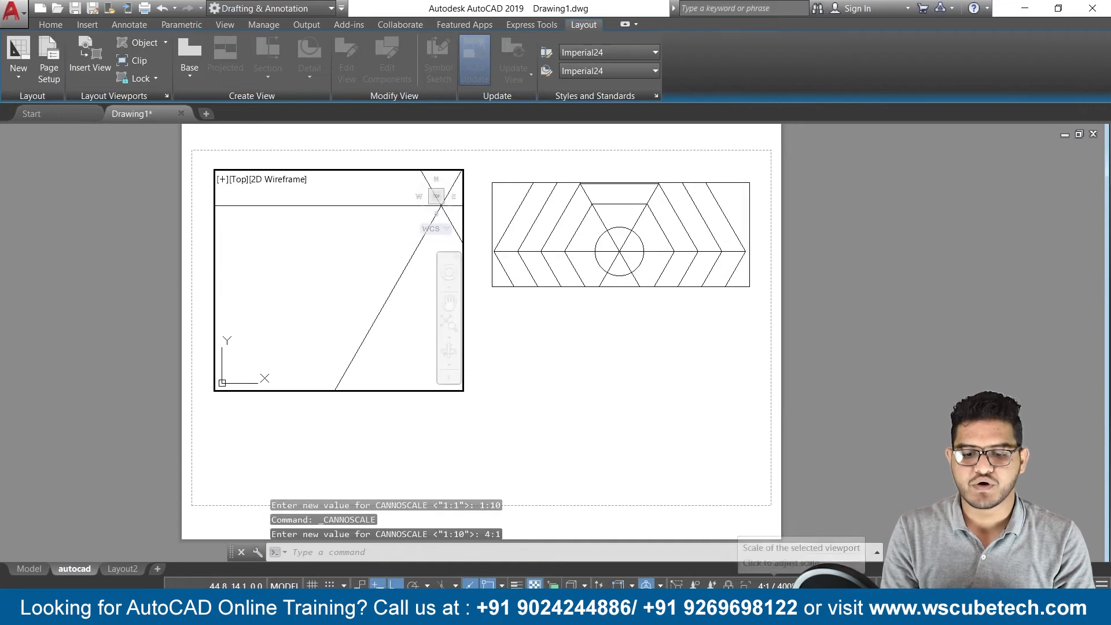
pyautogui.click(776, 585)
pyautogui.click(773, 254)
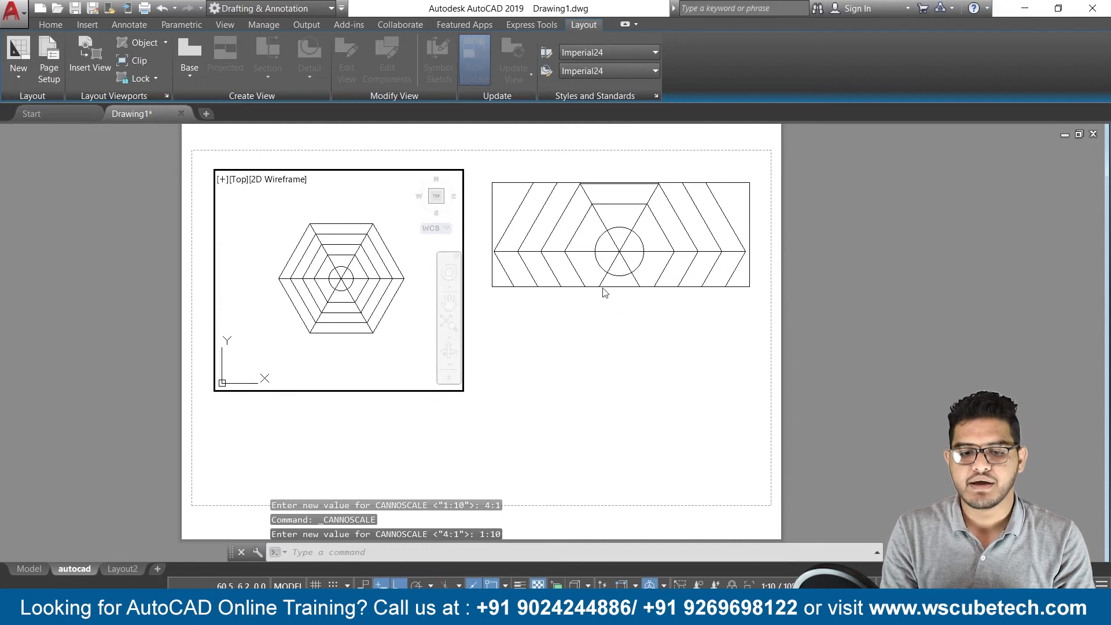
pyautogui.press('Escape')
pyautogui.doubleClick(528, 363)
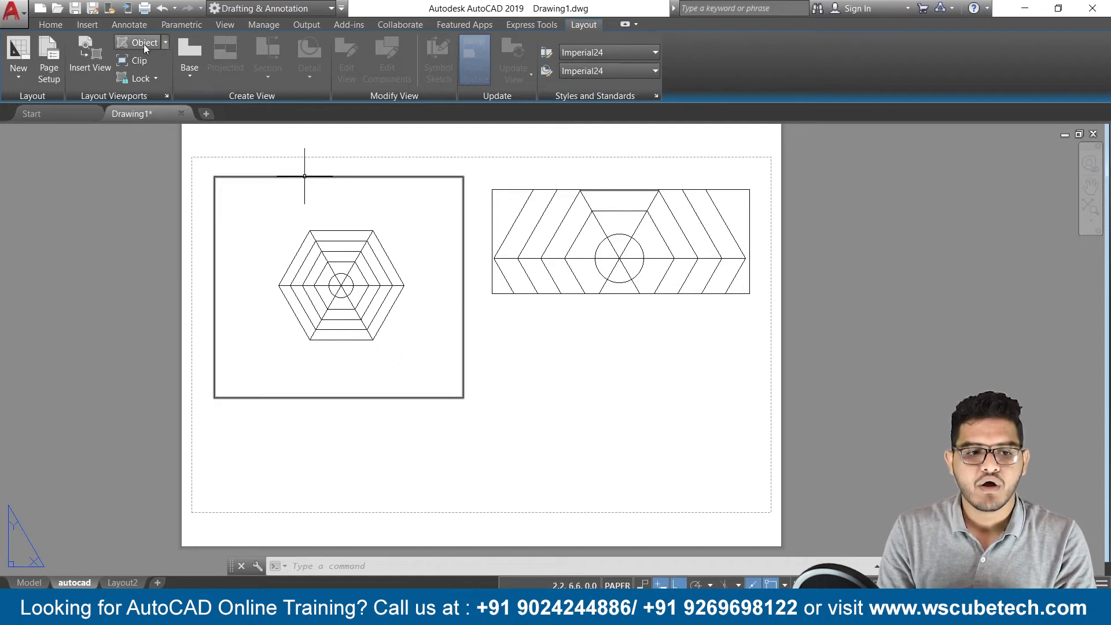
# Create a new layer named vp with its color set to white.
pyautogui.click(51, 26)
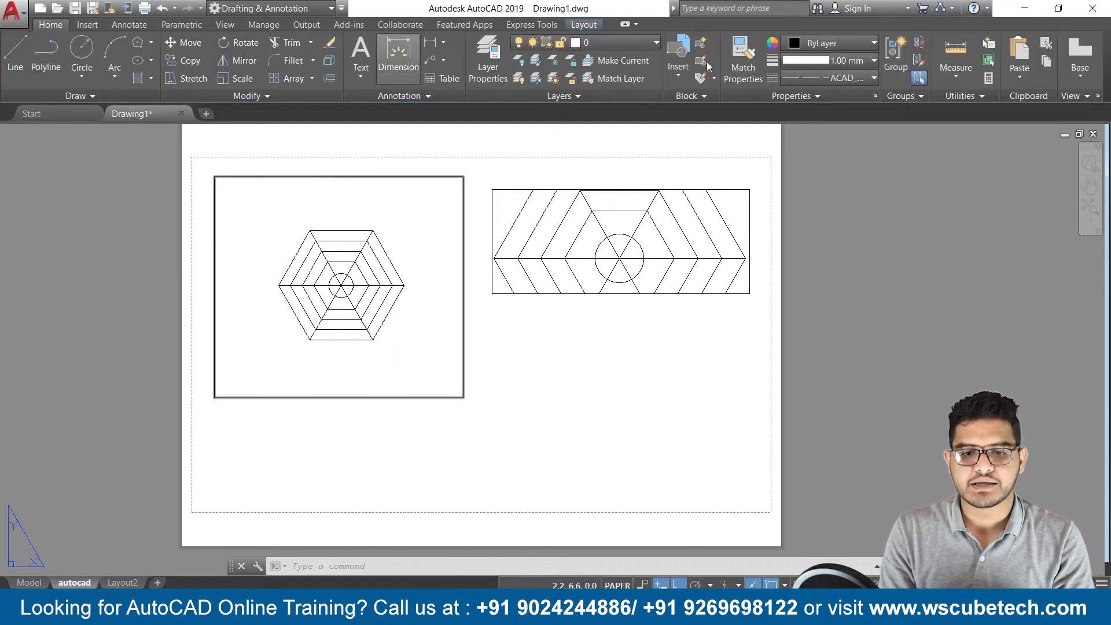
pyautogui.click(647, 42)
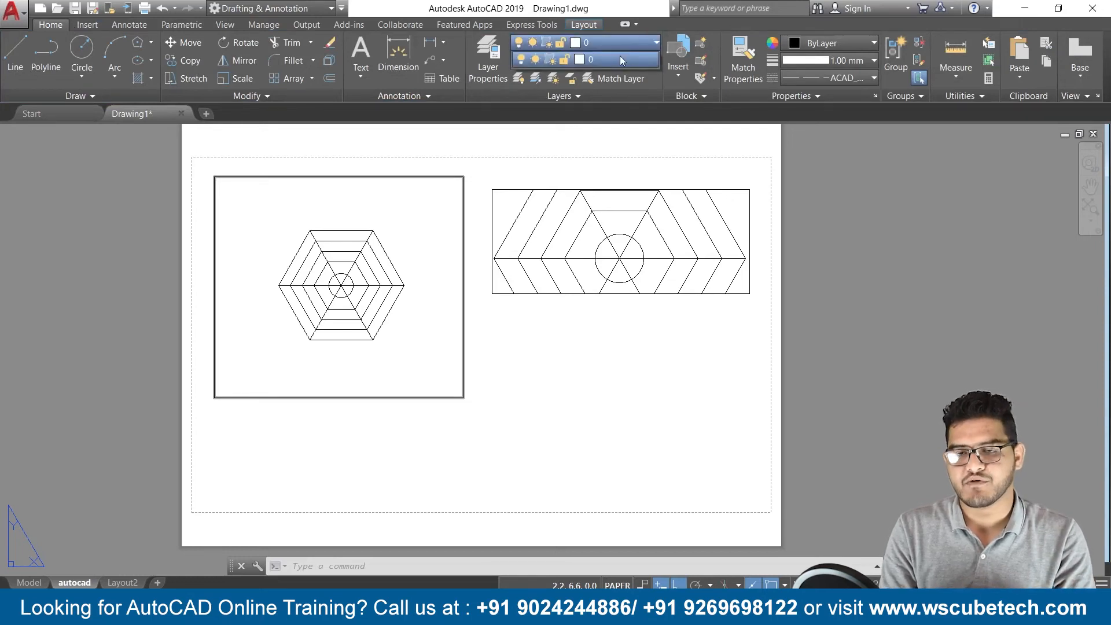
pyautogui.click(495, 58)
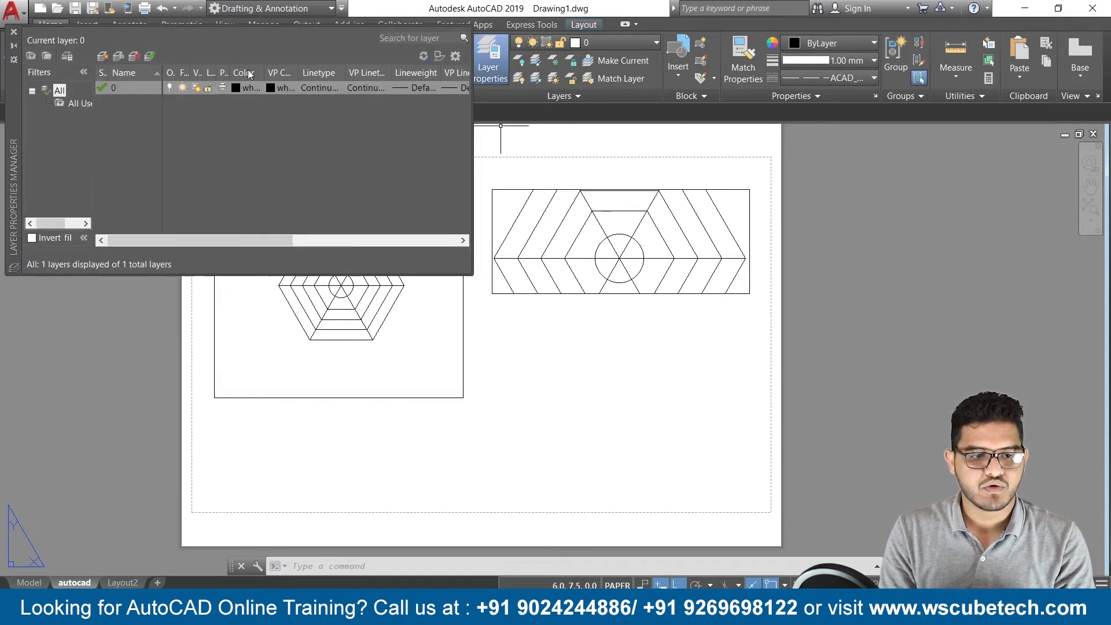
pyautogui.click(102, 57)
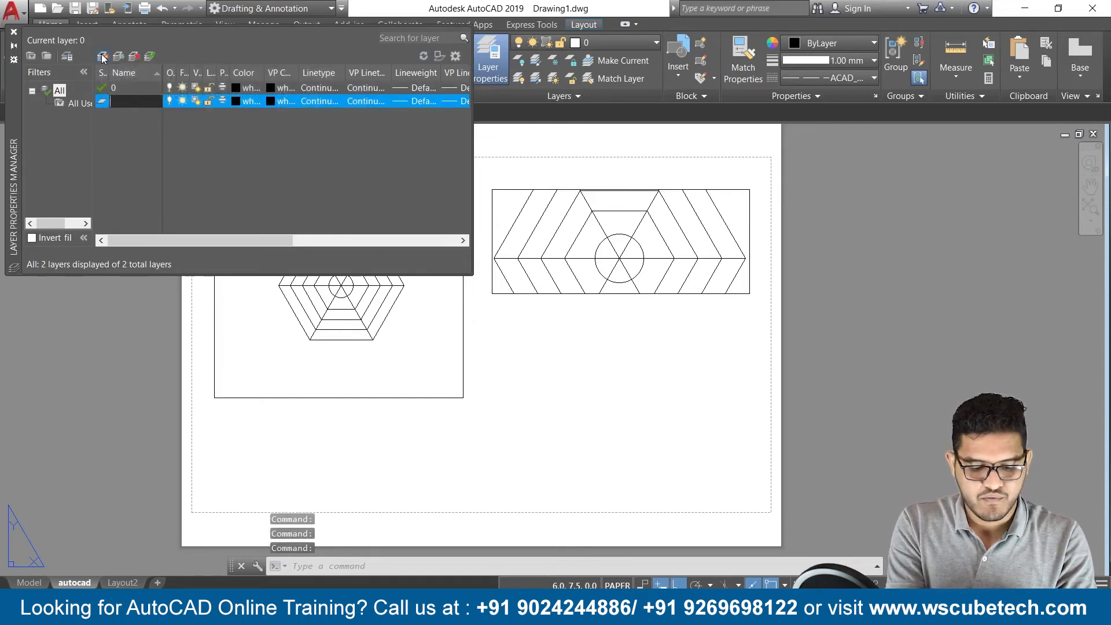
pyautogui.press('Return')
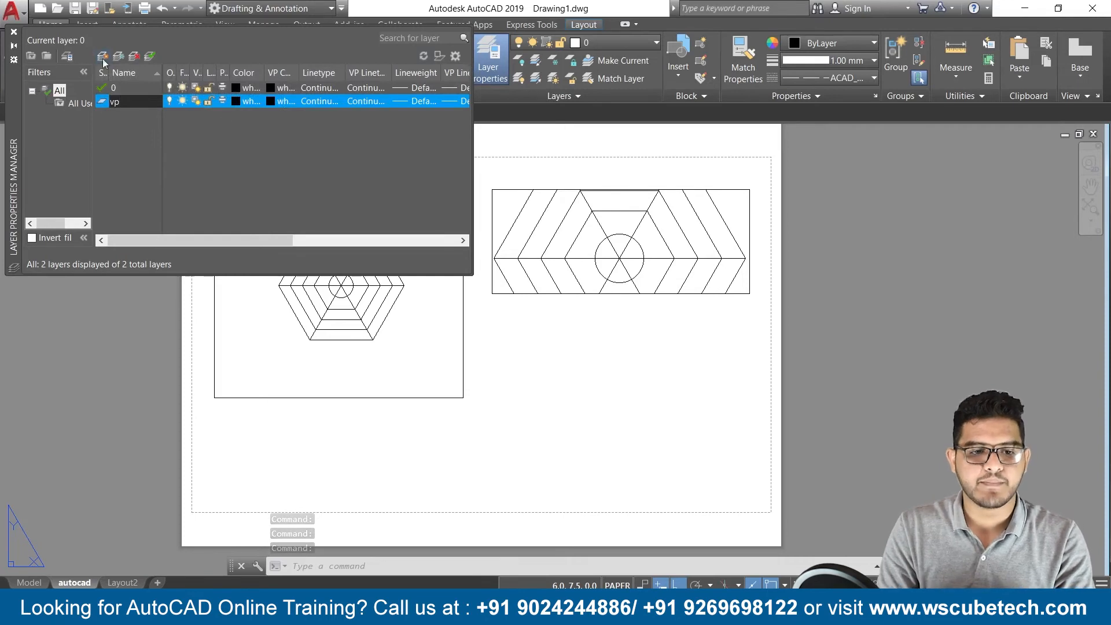
pyautogui.click(235, 102)
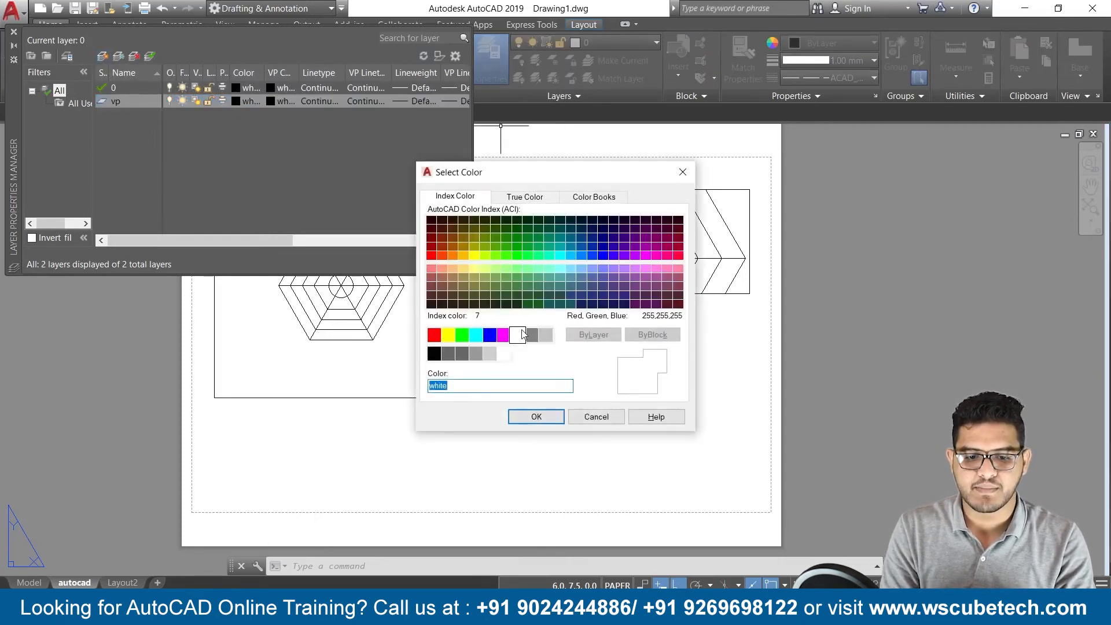
pyautogui.click(536, 416)
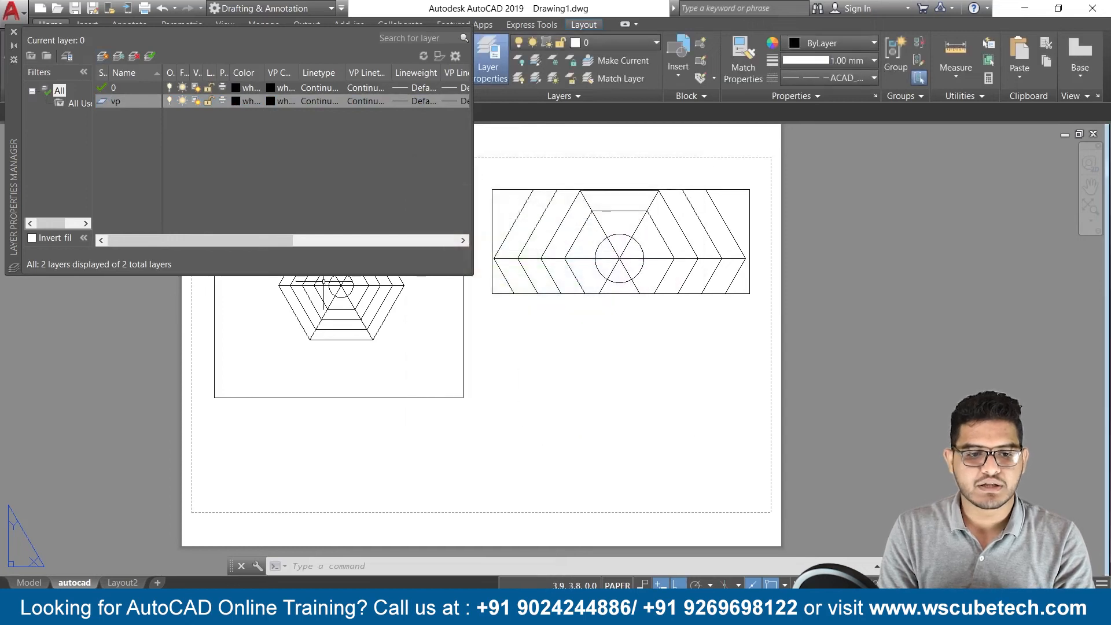
# Close the layer manager and move both rectangular viewport frames to the vp layer.
pyautogui.click(489, 57)
pyautogui.click(638, 42)
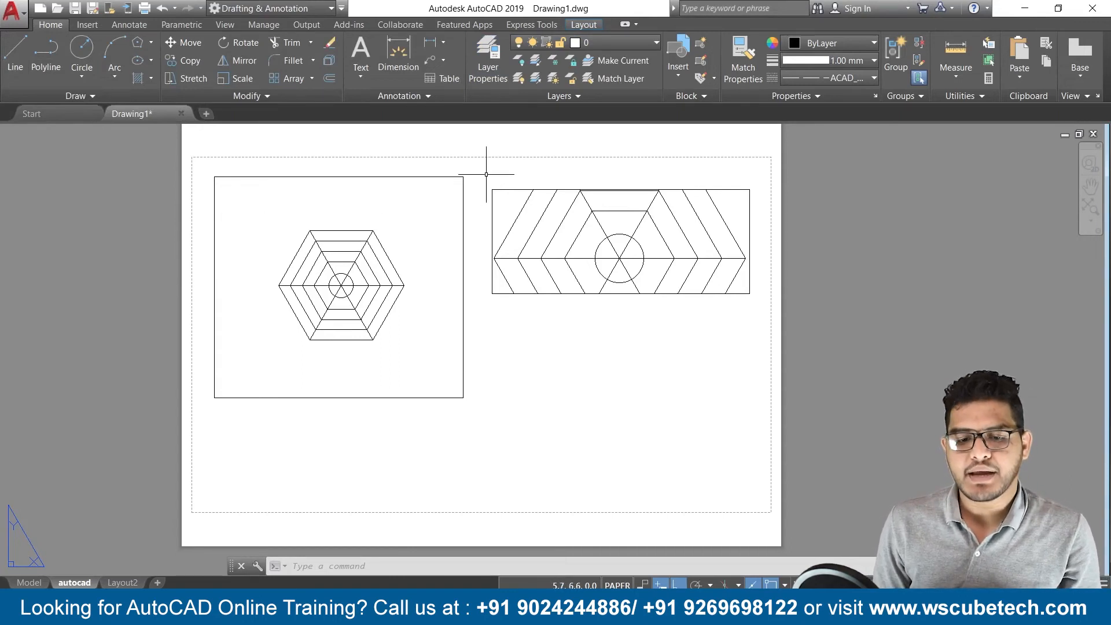
pyautogui.moveTo(492, 205)
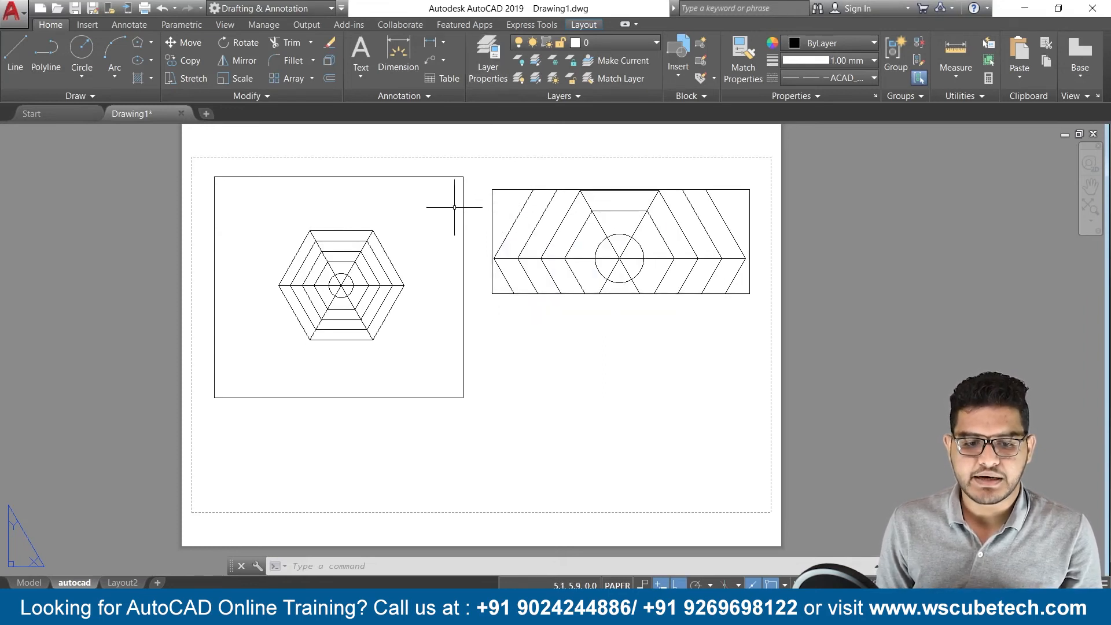
pyautogui.click(463, 178)
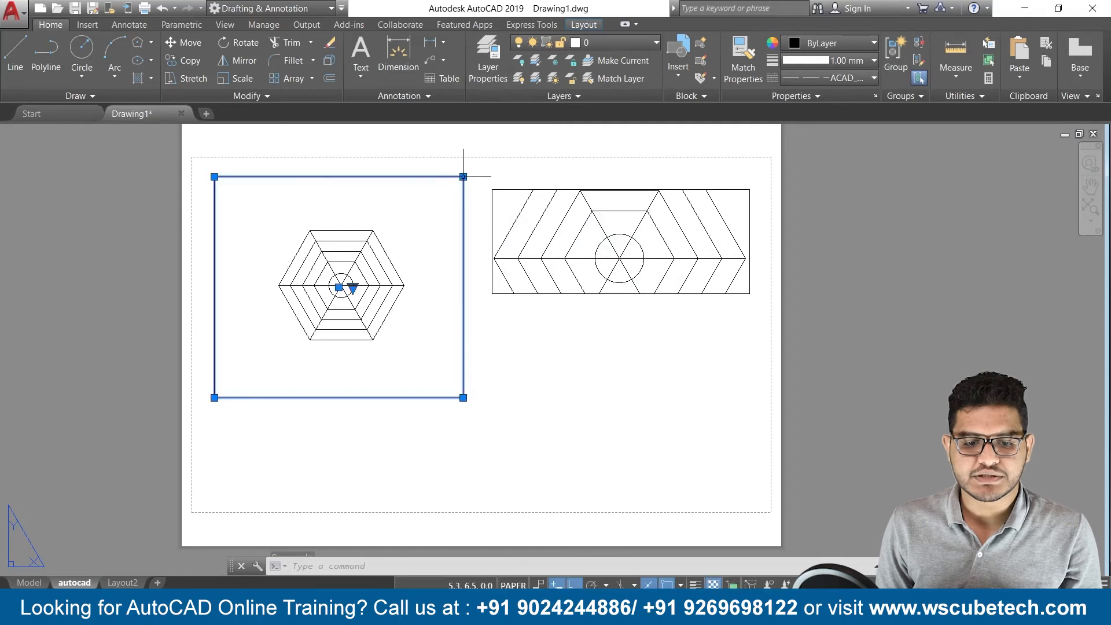
pyautogui.click(493, 190)
pyautogui.click(651, 42)
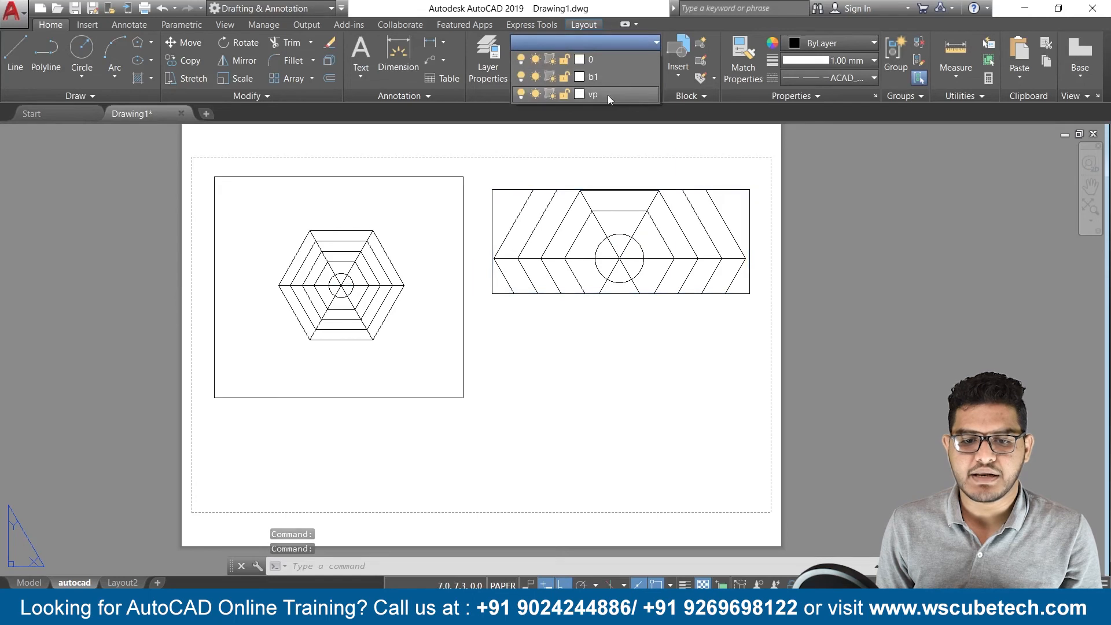
pyautogui.click(586, 94)
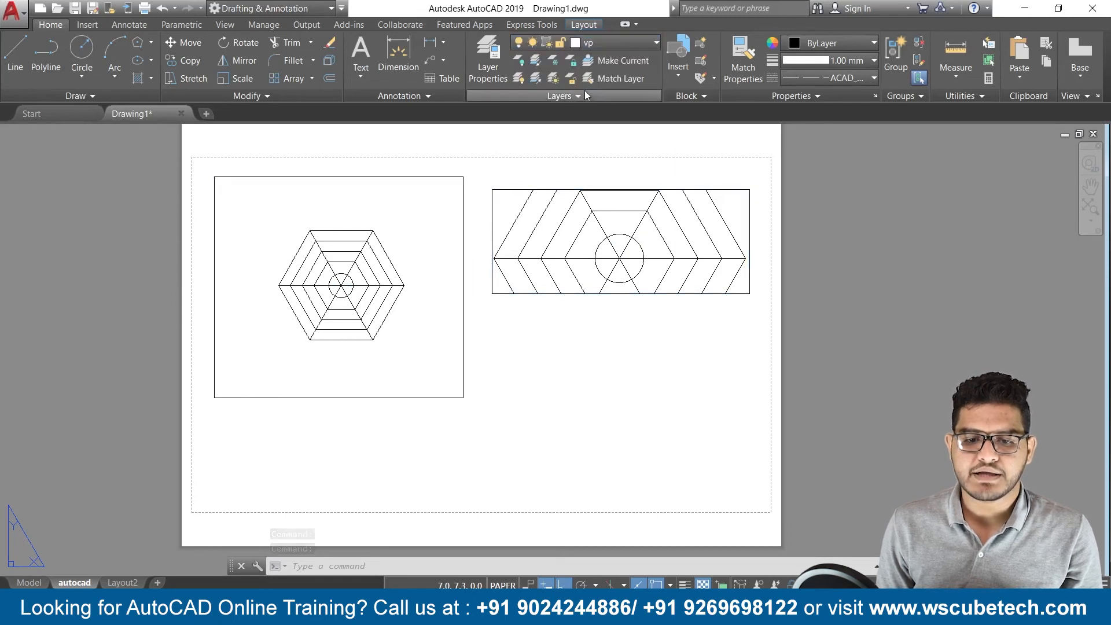
pyautogui.click(519, 167)
pyautogui.press('Escape')
pyautogui.press('Escape')
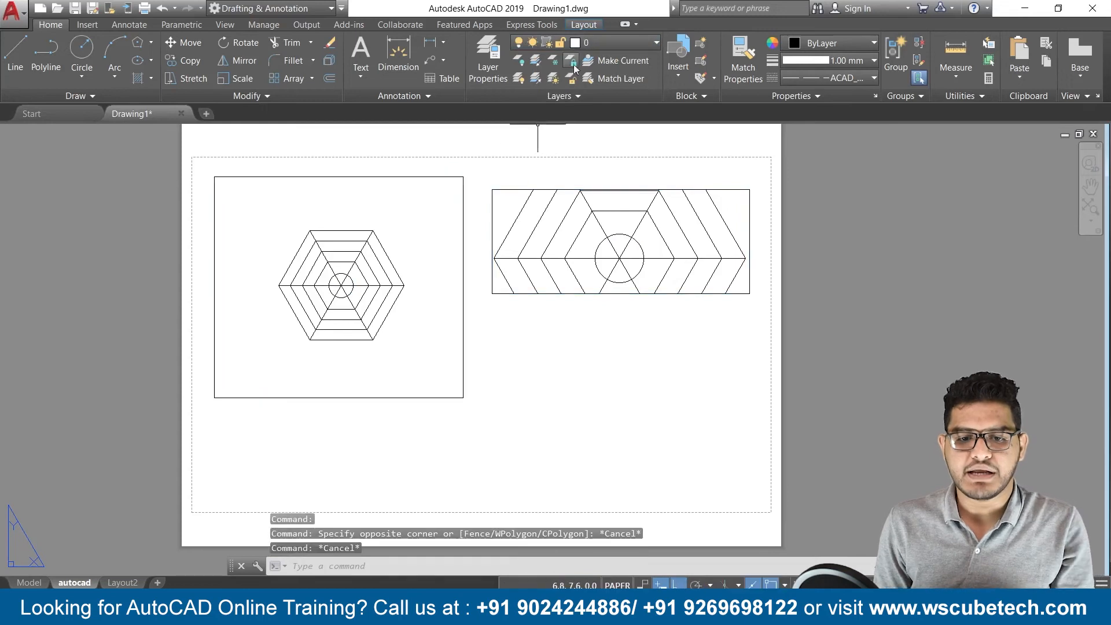
# Freeze the vp layer to hide the viewport frames on the autocad layout.
pyautogui.click(605, 47)
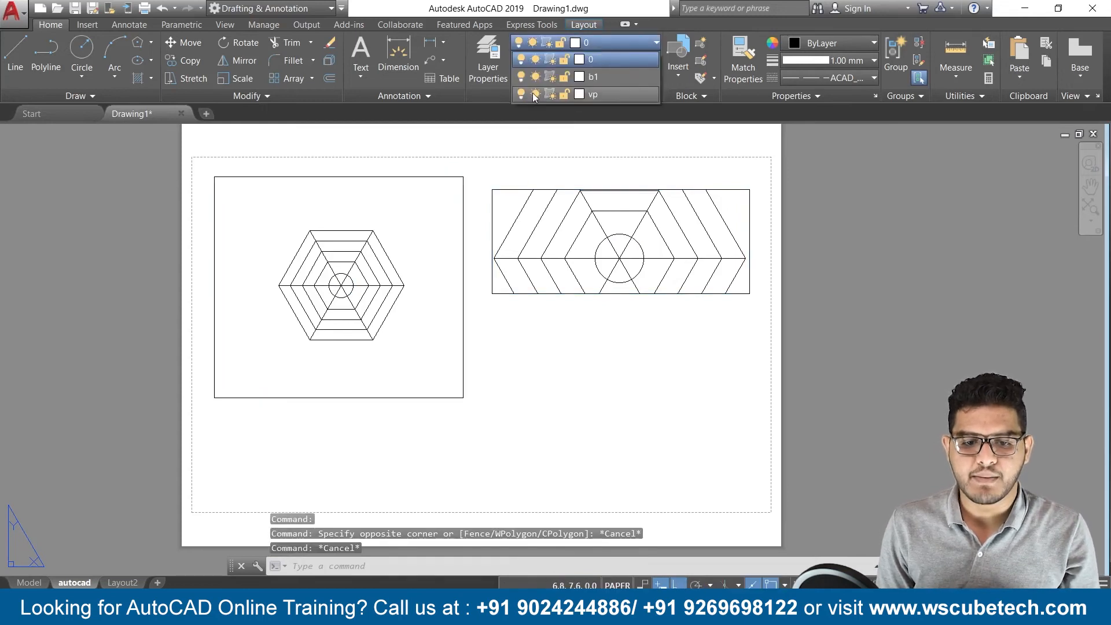
pyautogui.click(536, 94)
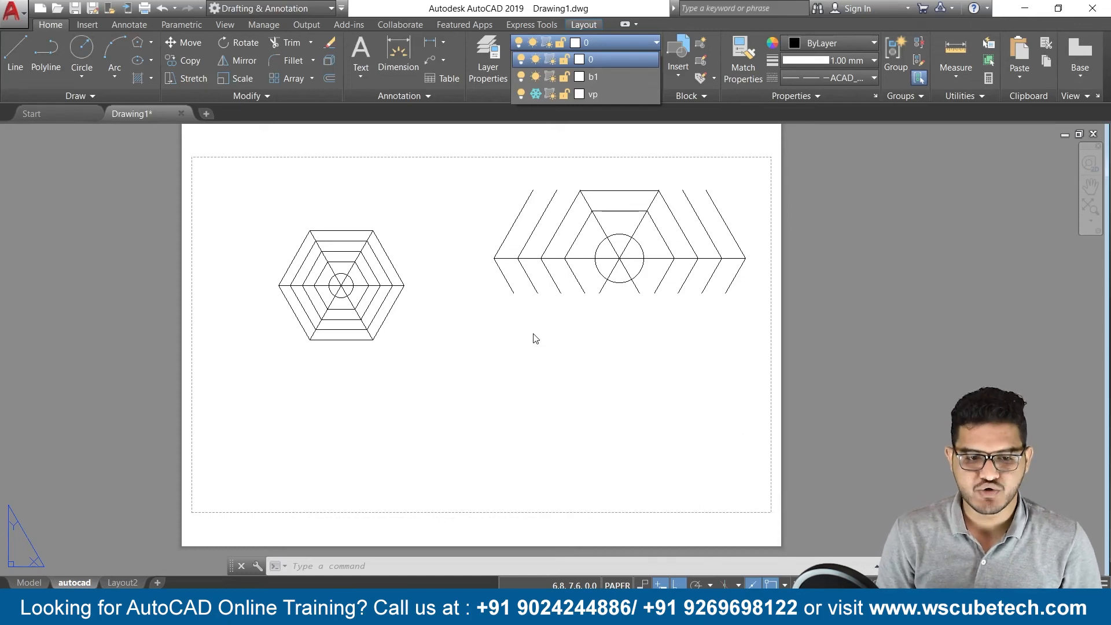
pyautogui.click(425, 298)
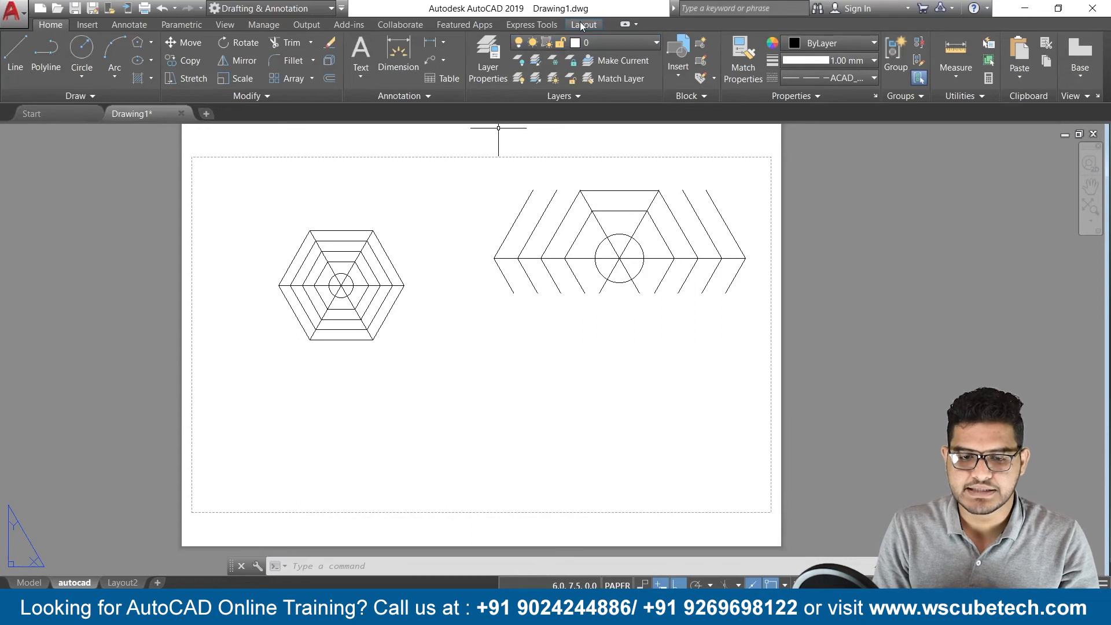
# Review the Setup1 page setup, accept its settings for all layouts that reference it, and set it current.
pyautogui.click(582, 24)
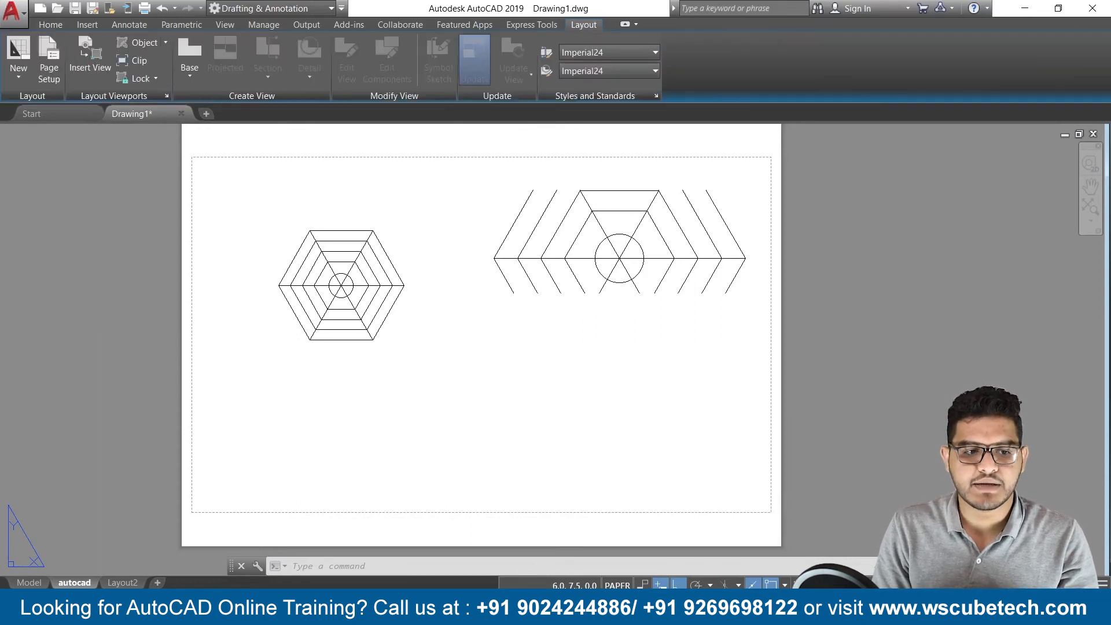
pyautogui.click(45, 58)
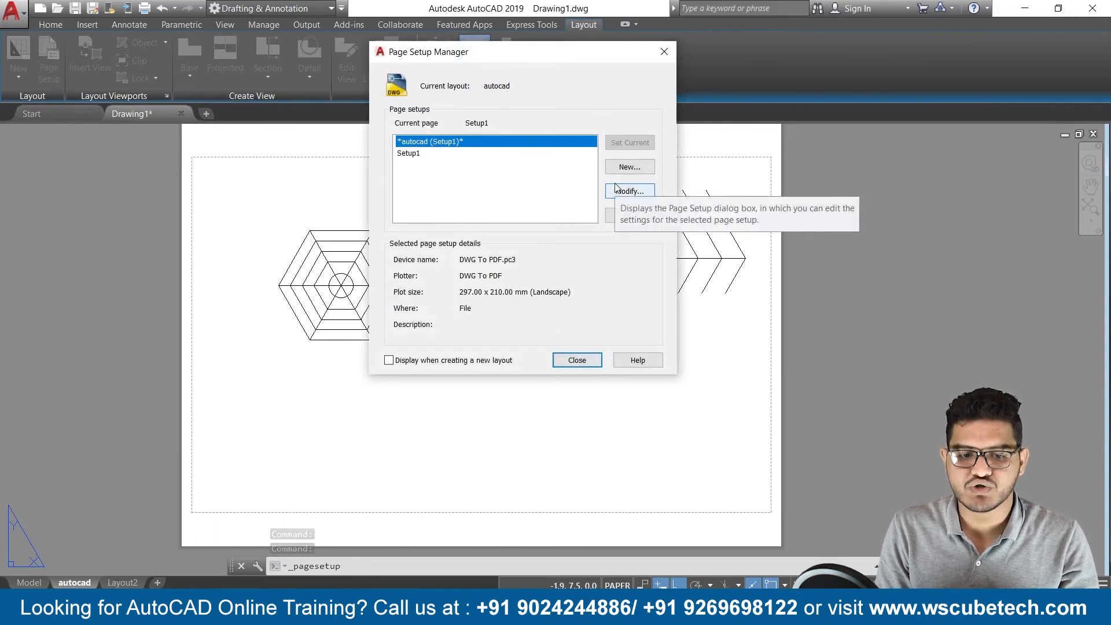
pyautogui.click(415, 154)
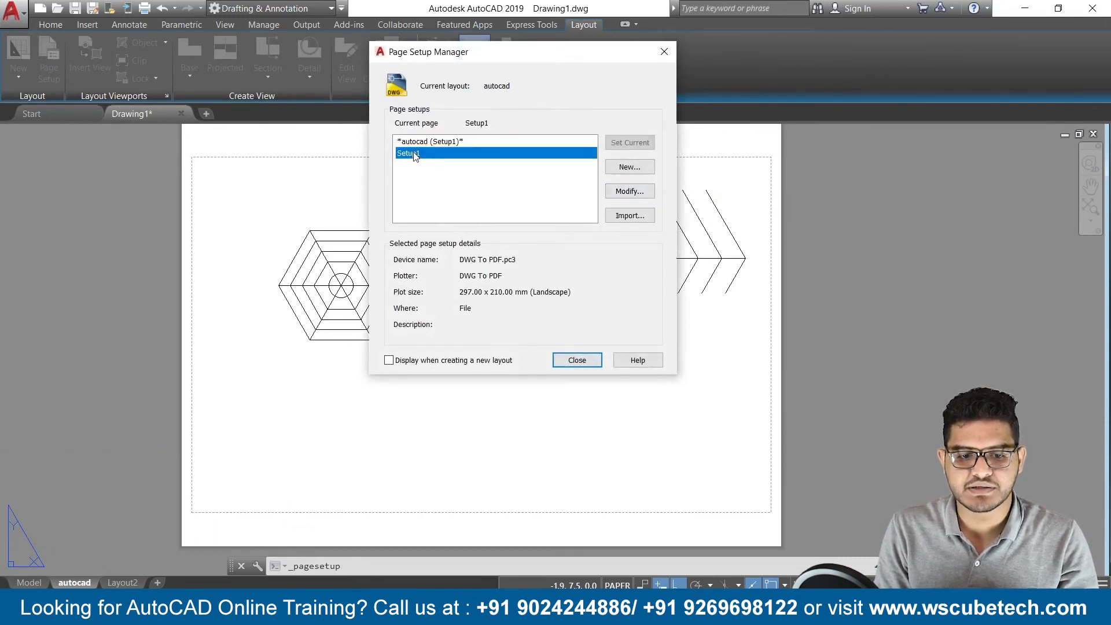
pyautogui.click(639, 190)
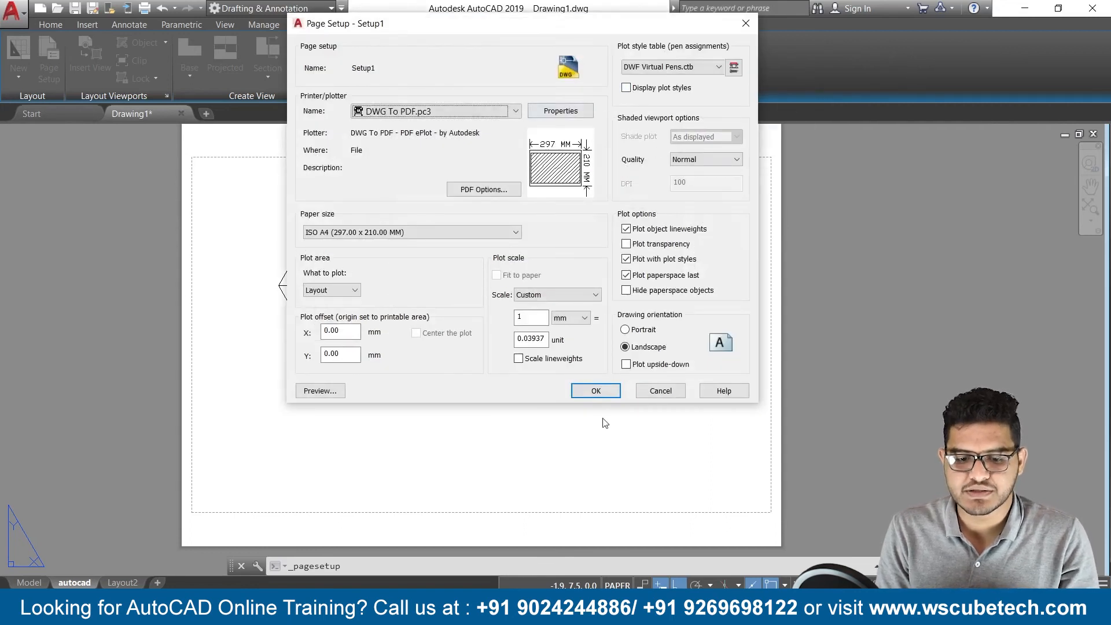
pyautogui.click(596, 390)
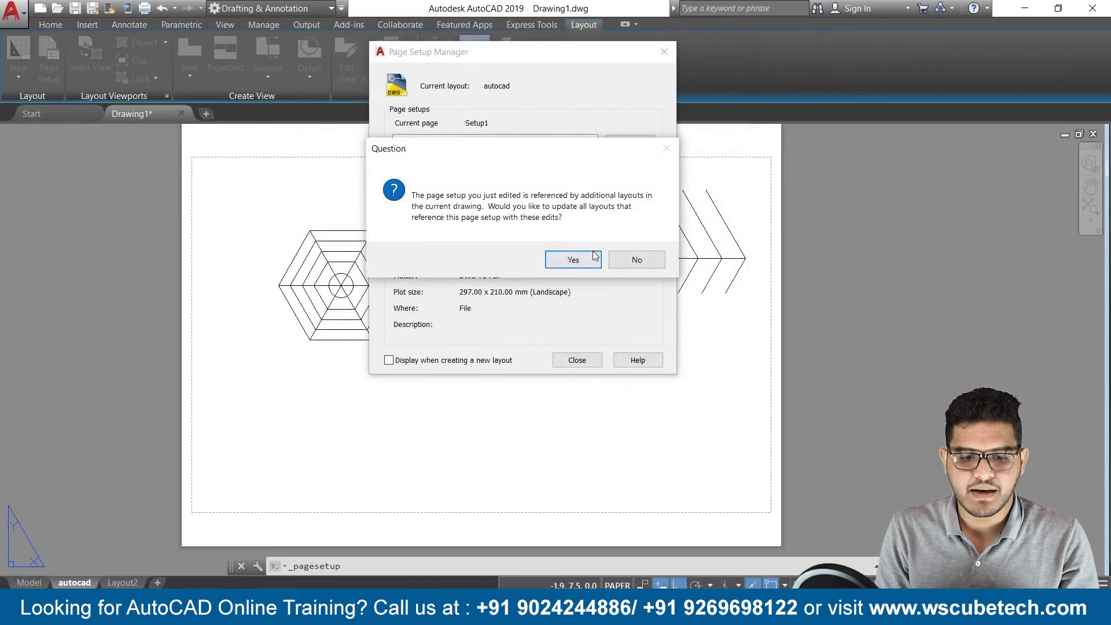
pyautogui.click(578, 262)
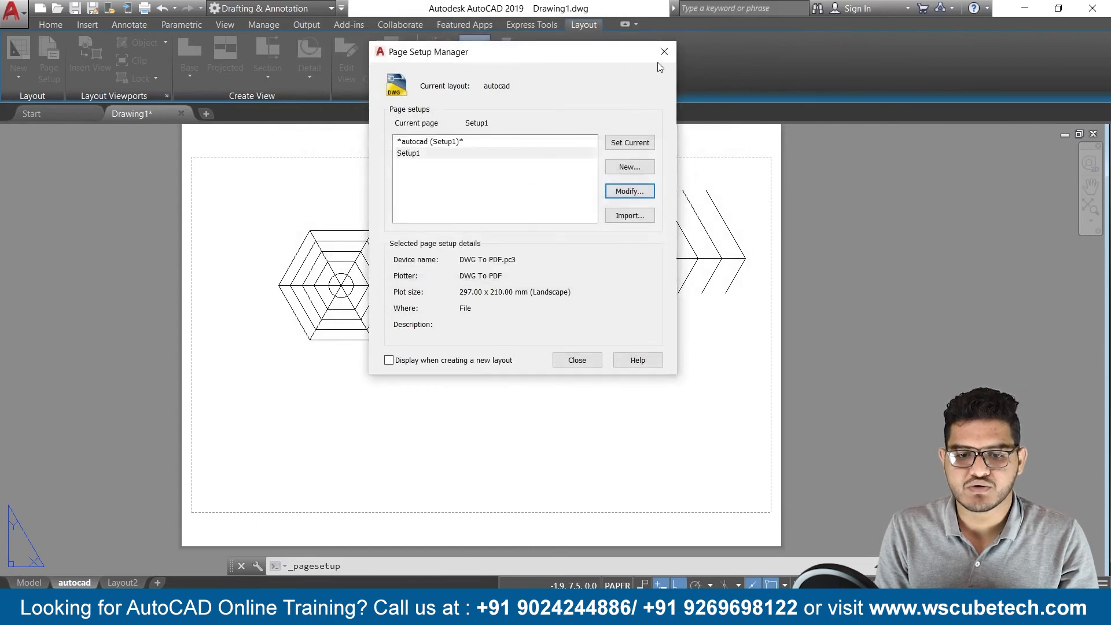
pyautogui.click(637, 144)
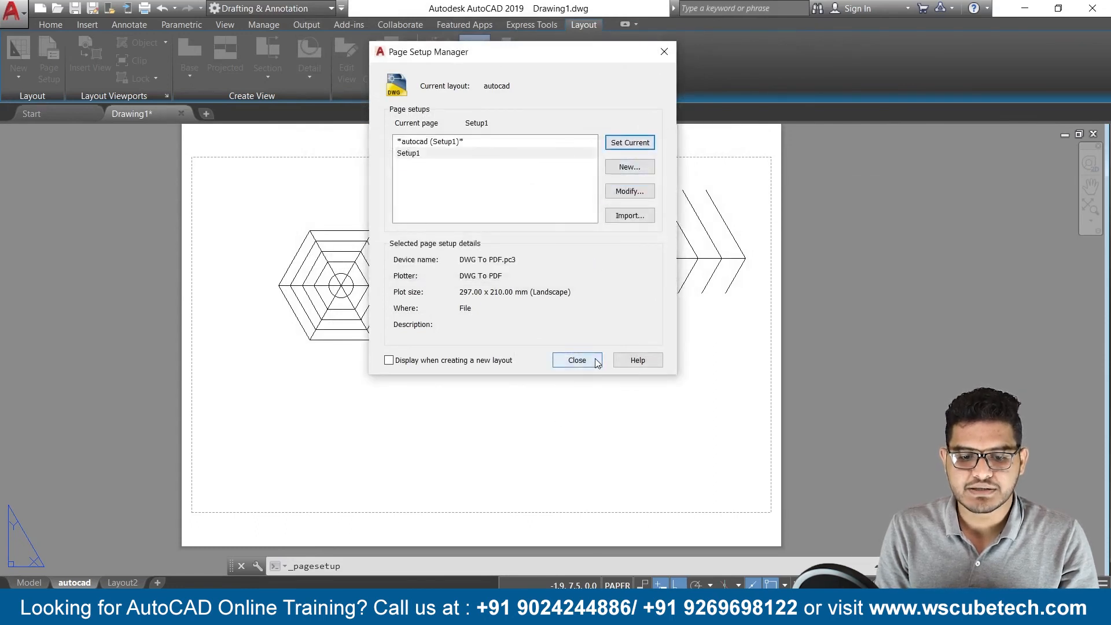
pyautogui.click(577, 360)
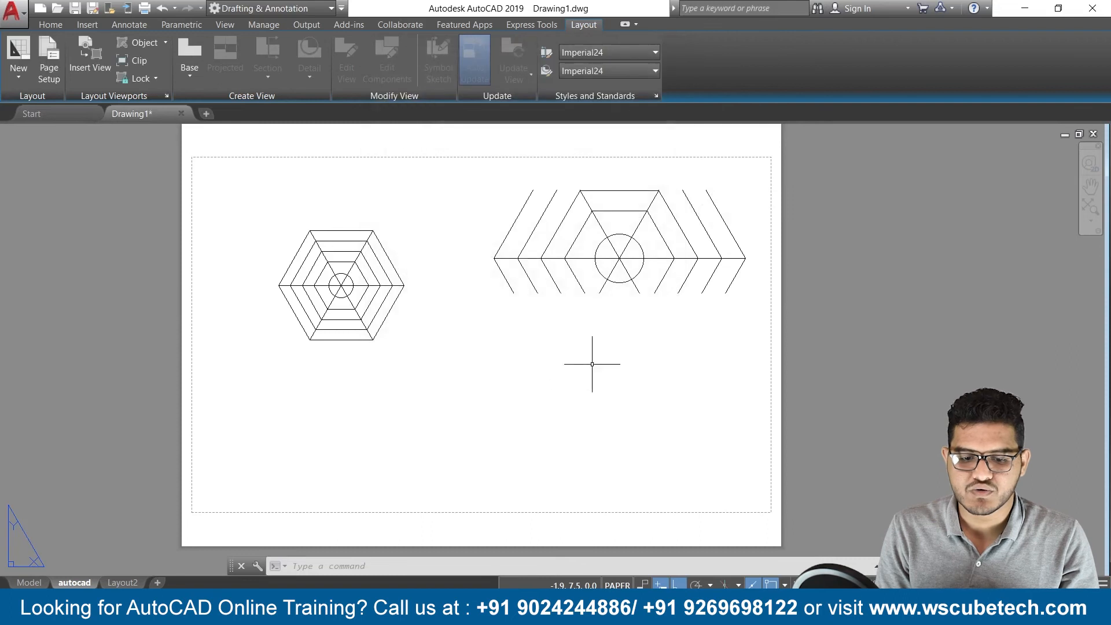
# Add a new blank layout, and insert the D-Size Layout from the Tutorial-iArch.dwt template.
pyautogui.click(152, 584)
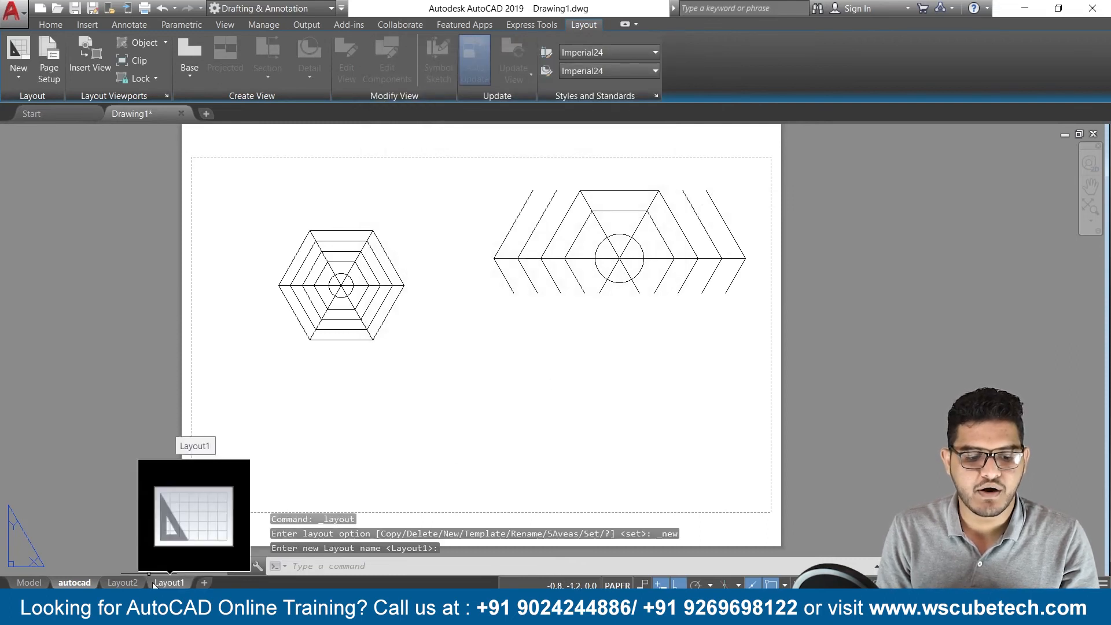
pyautogui.rightClick(158, 580)
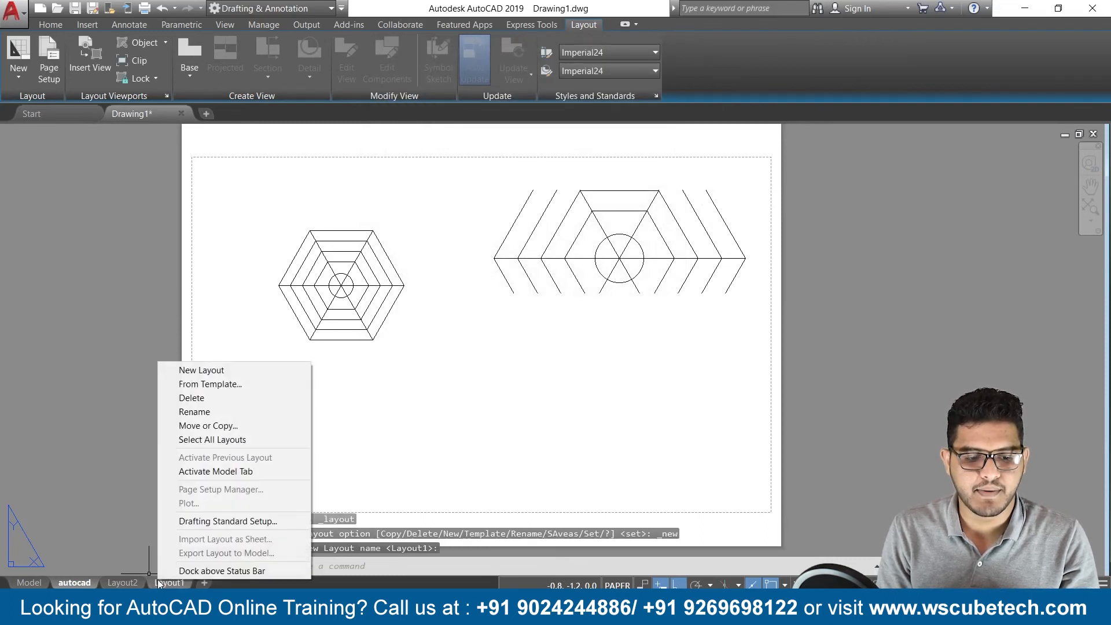
pyautogui.click(208, 384)
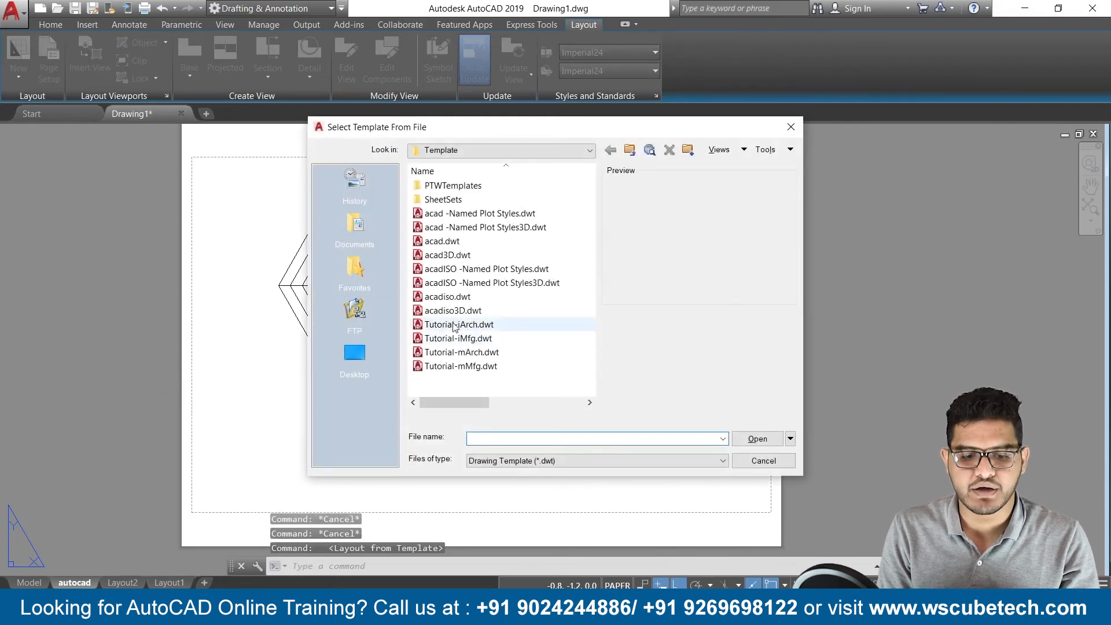
pyautogui.click(456, 326)
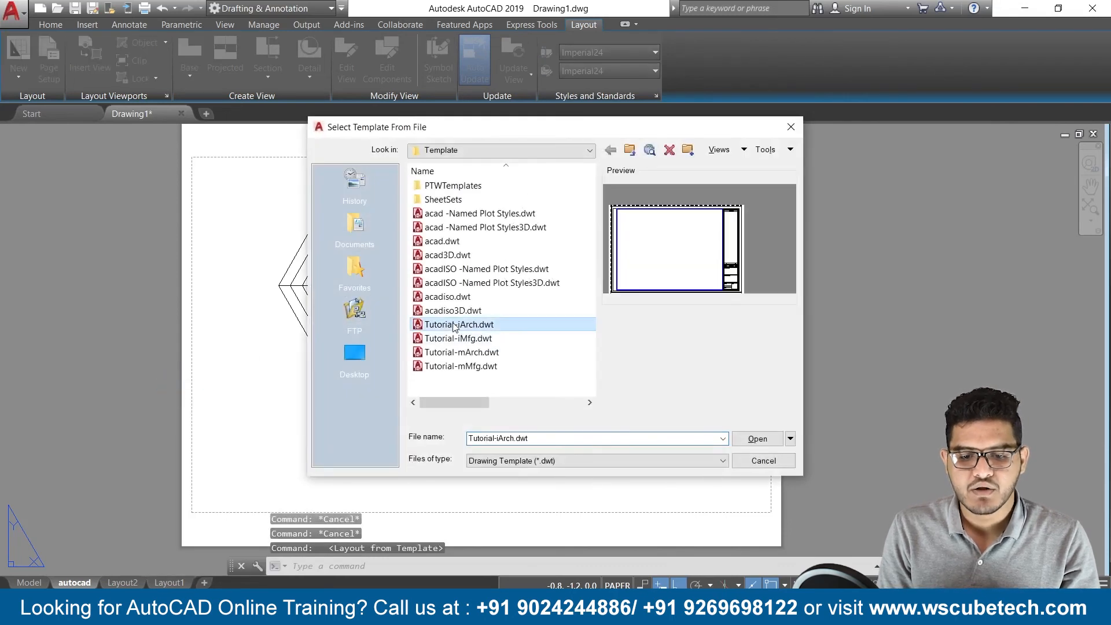
pyautogui.click(484, 339)
pyautogui.click(484, 340)
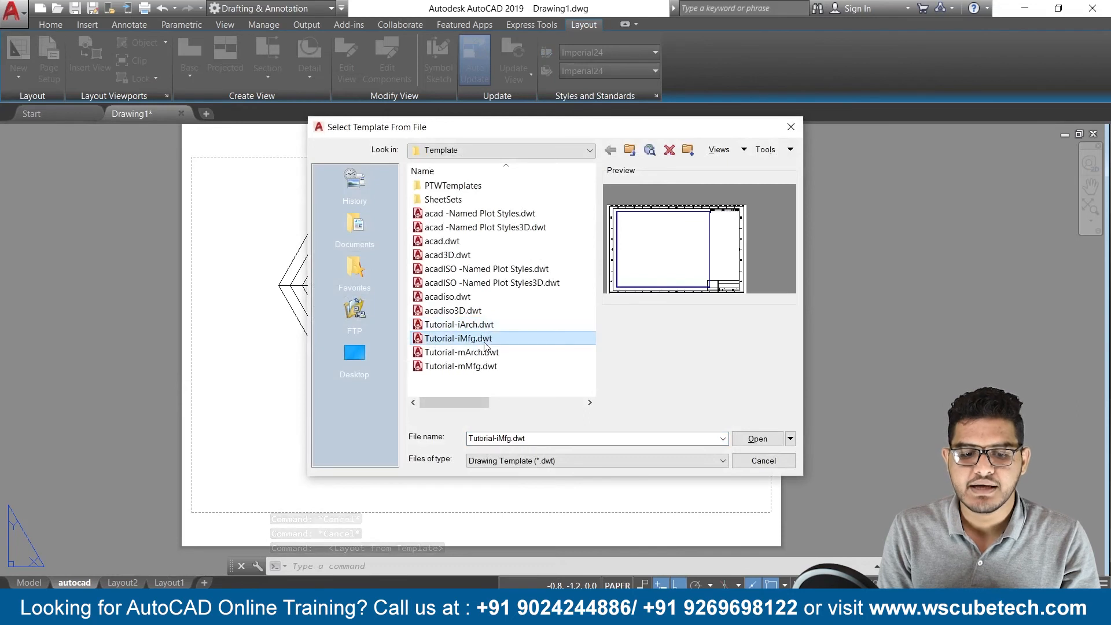
pyautogui.click(413, 342)
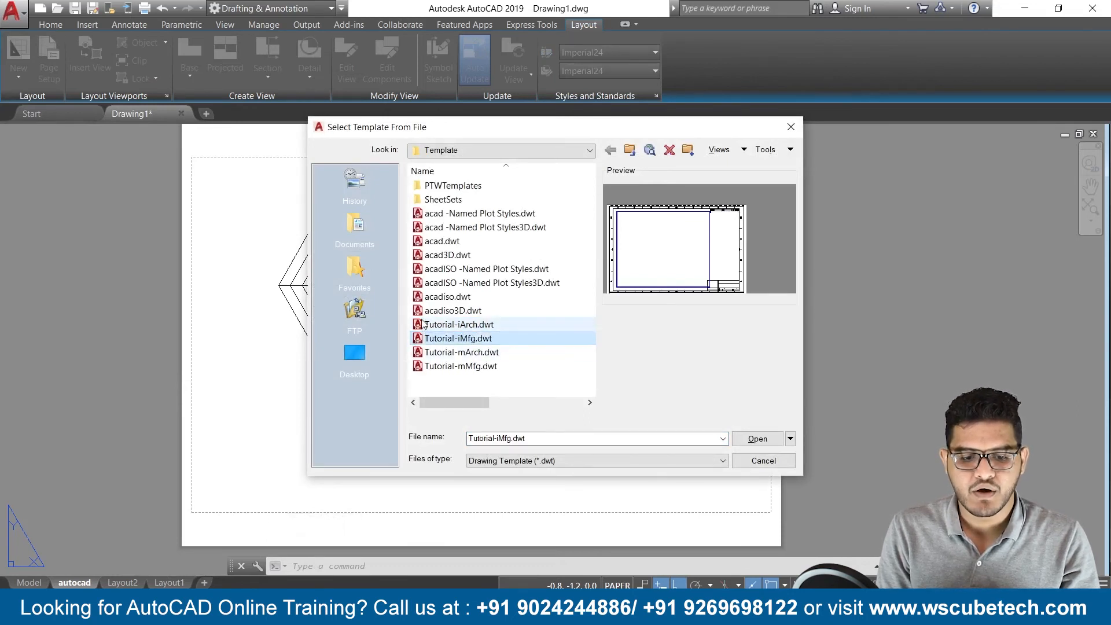
pyautogui.click(428, 324)
pyautogui.click(752, 443)
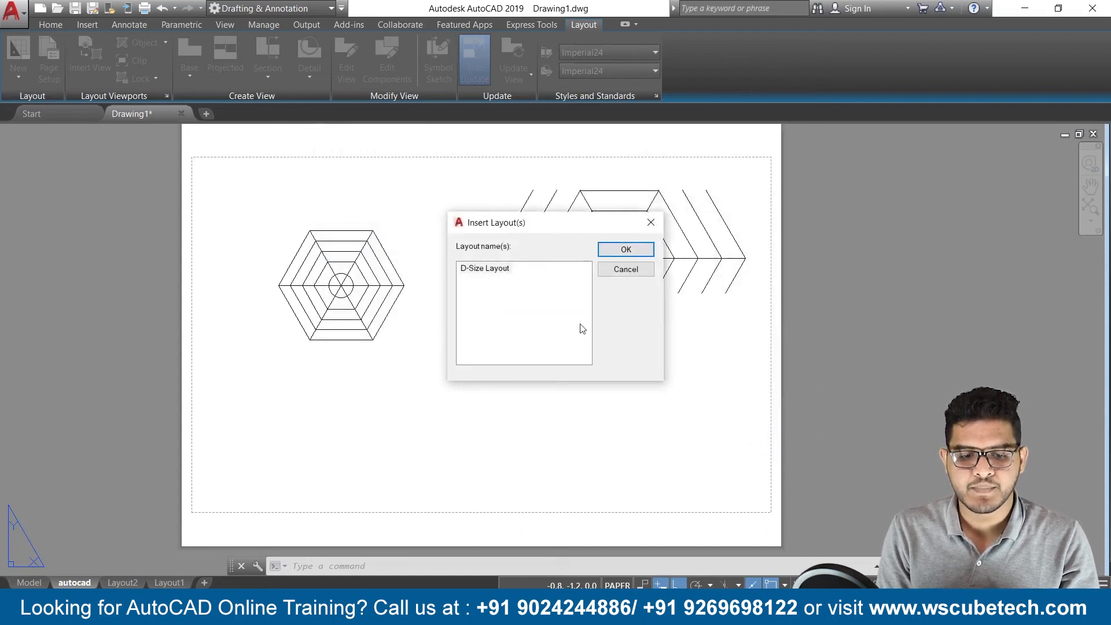
pyautogui.click(638, 254)
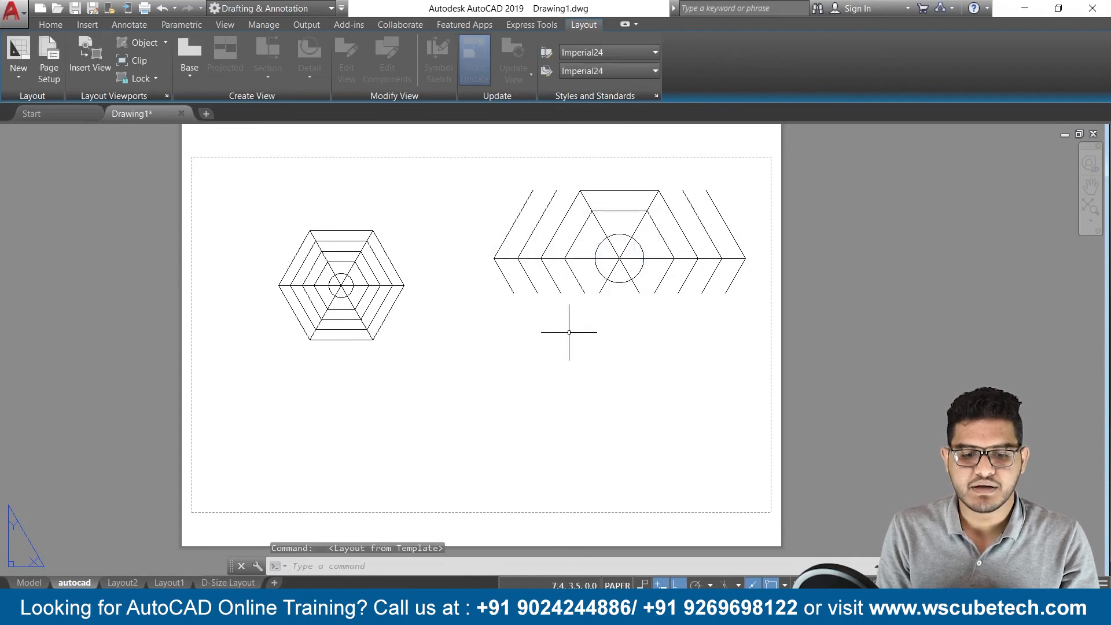
# Open the D-Size Layout, look over its sheet, and compare it with the autocad layout.
pyautogui.click(228, 583)
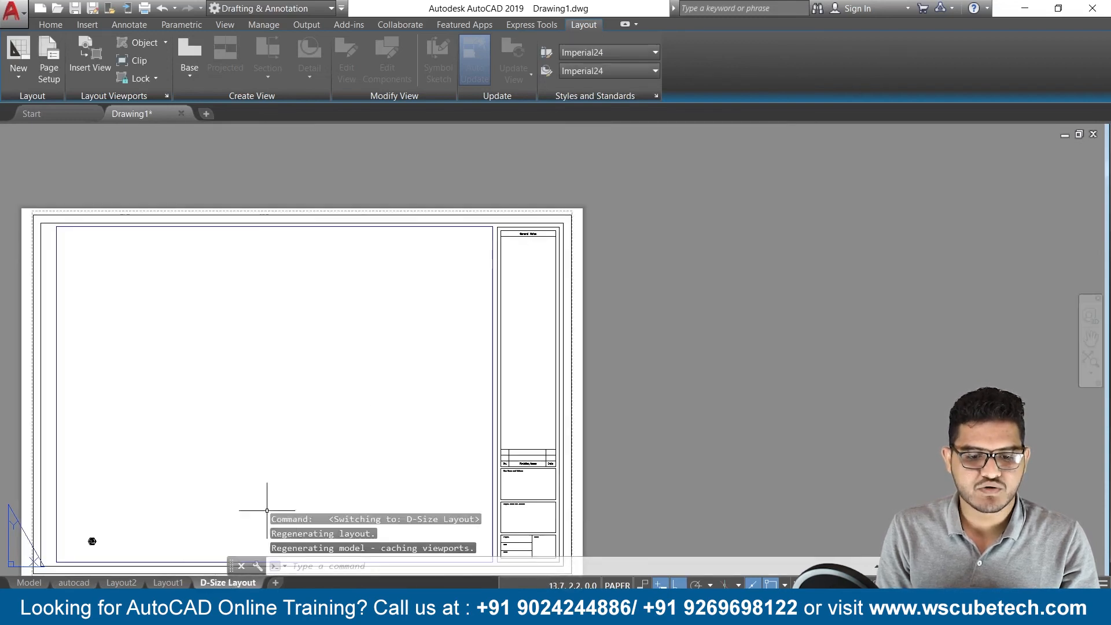
pyautogui.moveTo(362, 372)
pyautogui.mouseDown(button='middle')
pyautogui.moveTo(598, 253)
pyautogui.moveTo(653, 325)
pyautogui.moveTo(653, 307)
pyautogui.mouseUp(button='middle')
pyautogui.scroll(2, 653, 307)
pyautogui.scroll(-3, 645, 314)
pyautogui.scroll(1, 645, 315)
pyautogui.scroll(2, 645, 314)
pyautogui.moveTo(645, 314); pyautogui.dragTo(481, 336, button='middle')
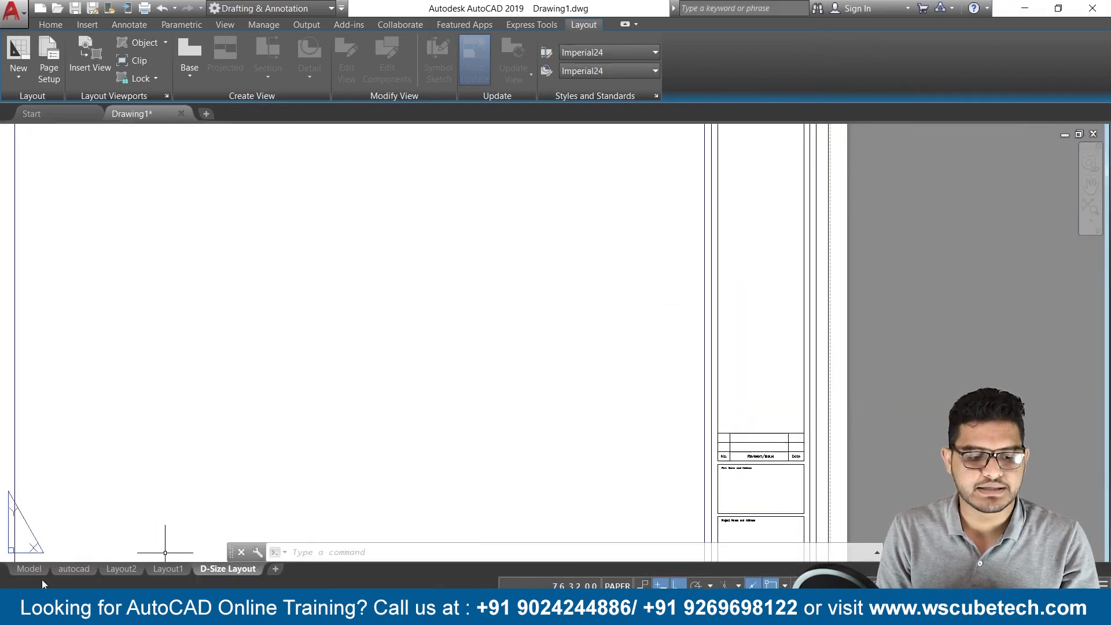
pyautogui.click(72, 568)
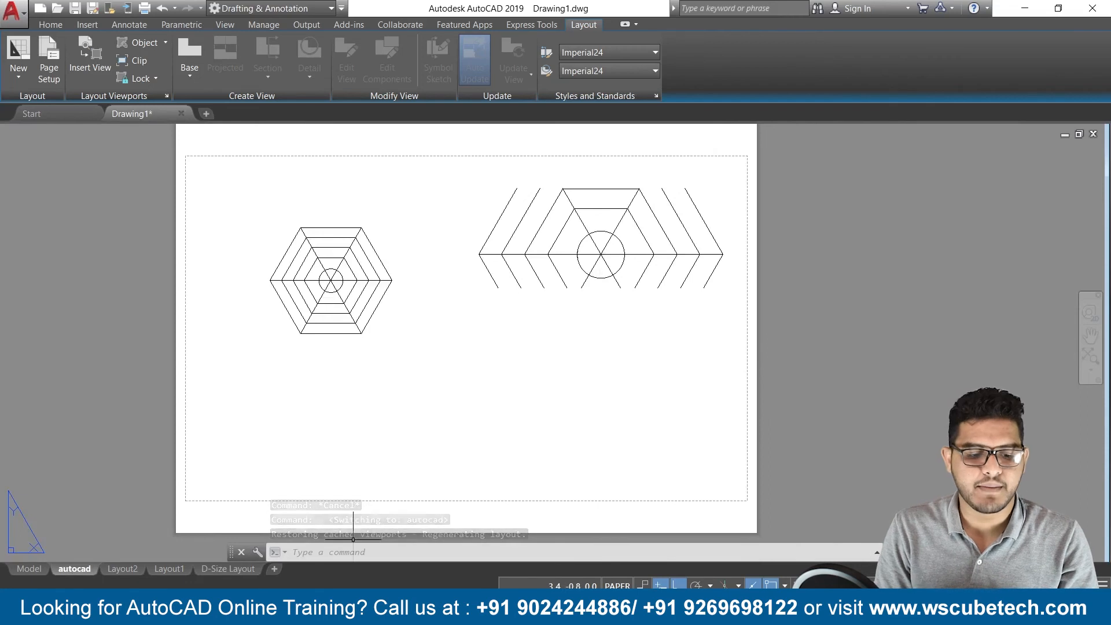
pyautogui.click(224, 569)
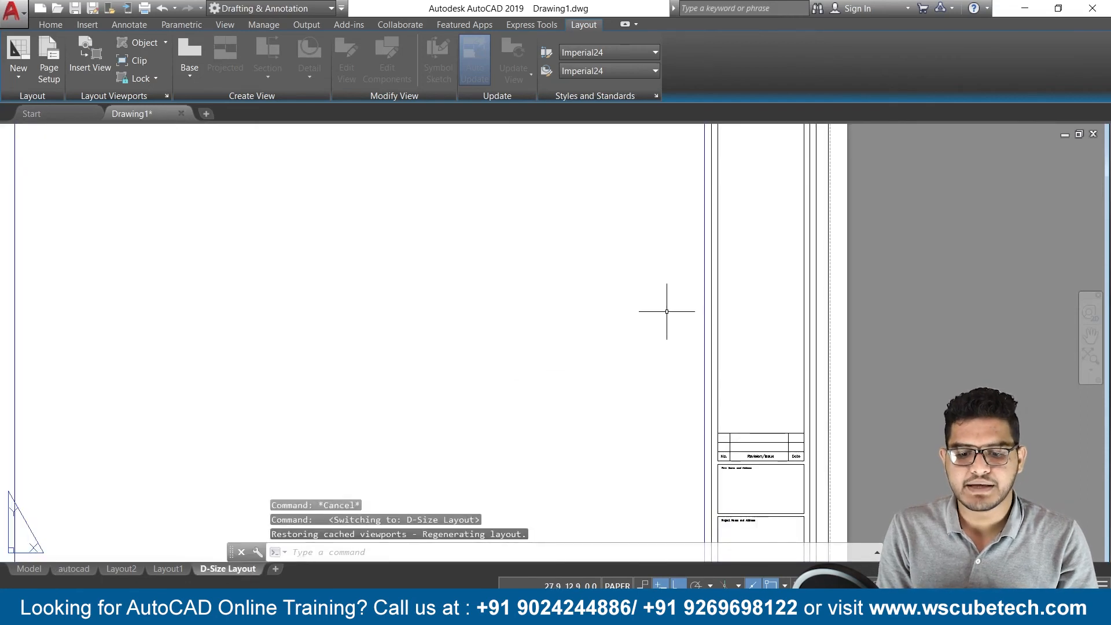
# Examine the D-Size Layout's title block from the general notes down to the project, date, scale and sheet fields.
pyautogui.scroll(3, 665, 310)
pyautogui.scroll(-6, 925, 278)
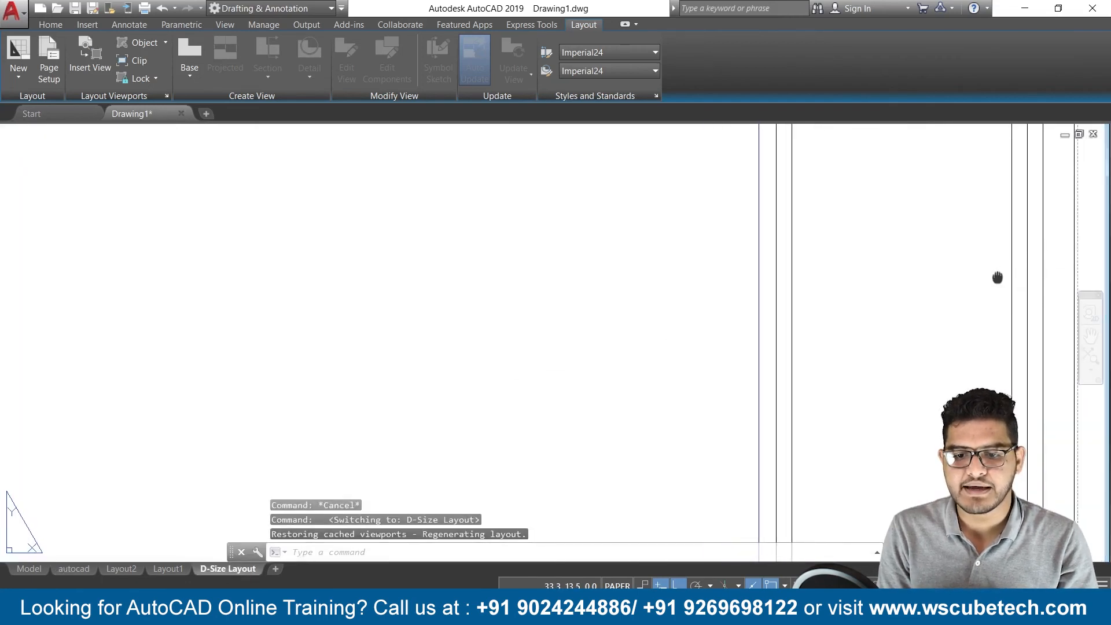
pyautogui.scroll(4, 774, 360)
pyautogui.scroll(-3, 768, 358)
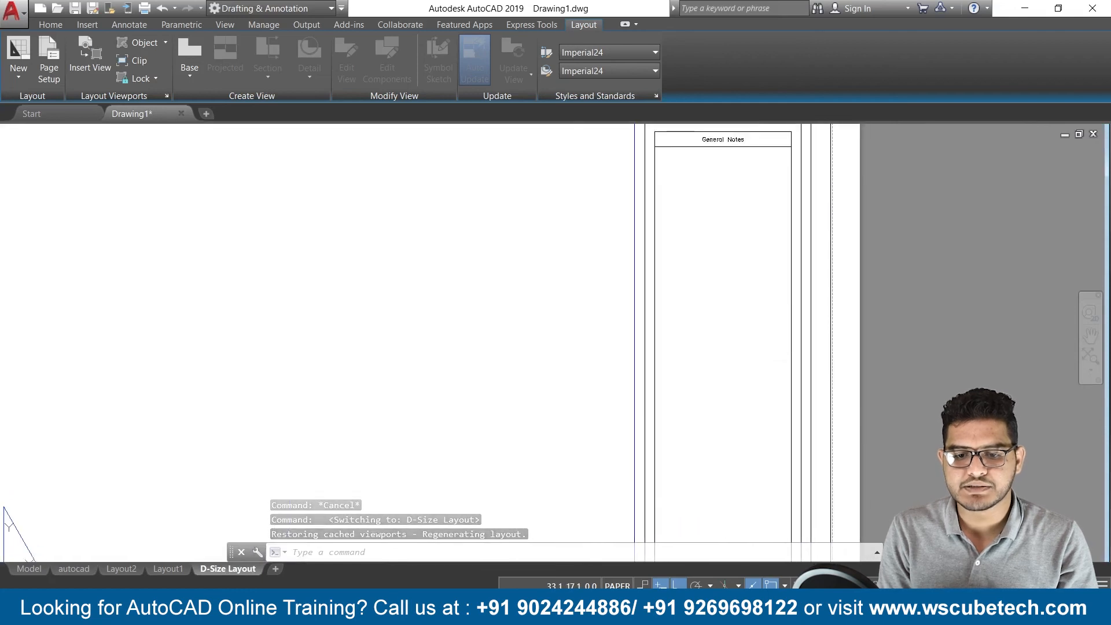
pyautogui.scroll(4, 739, 310)
pyautogui.scroll(-5, 685, 258)
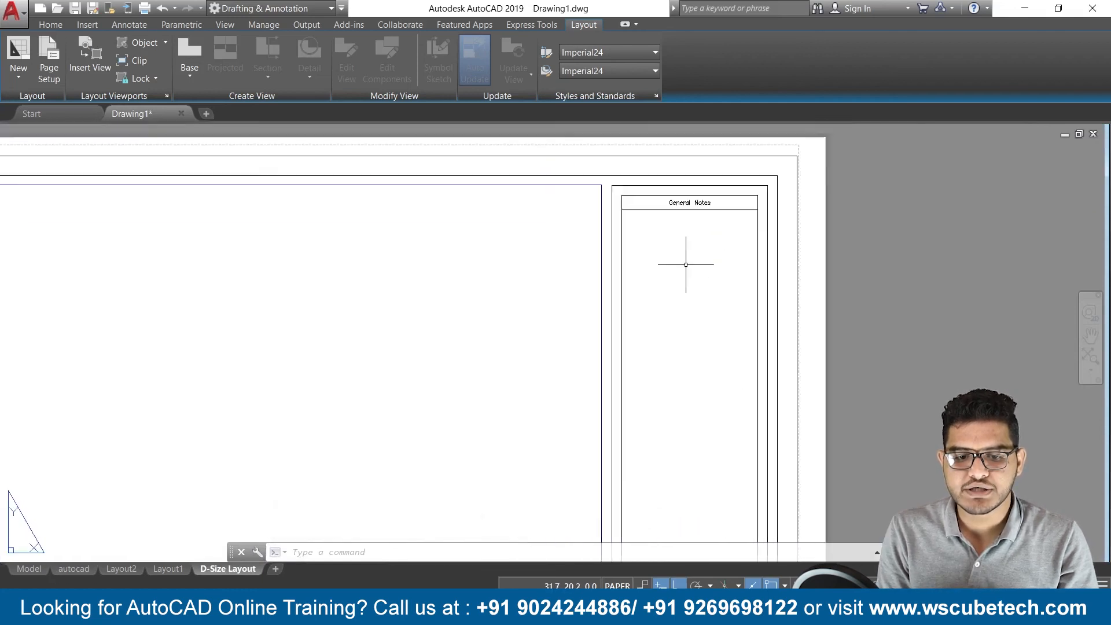
pyautogui.scroll(5, 710, 363)
pyautogui.moveTo(651, 410); pyautogui.dragTo(688, 261, button='middle')
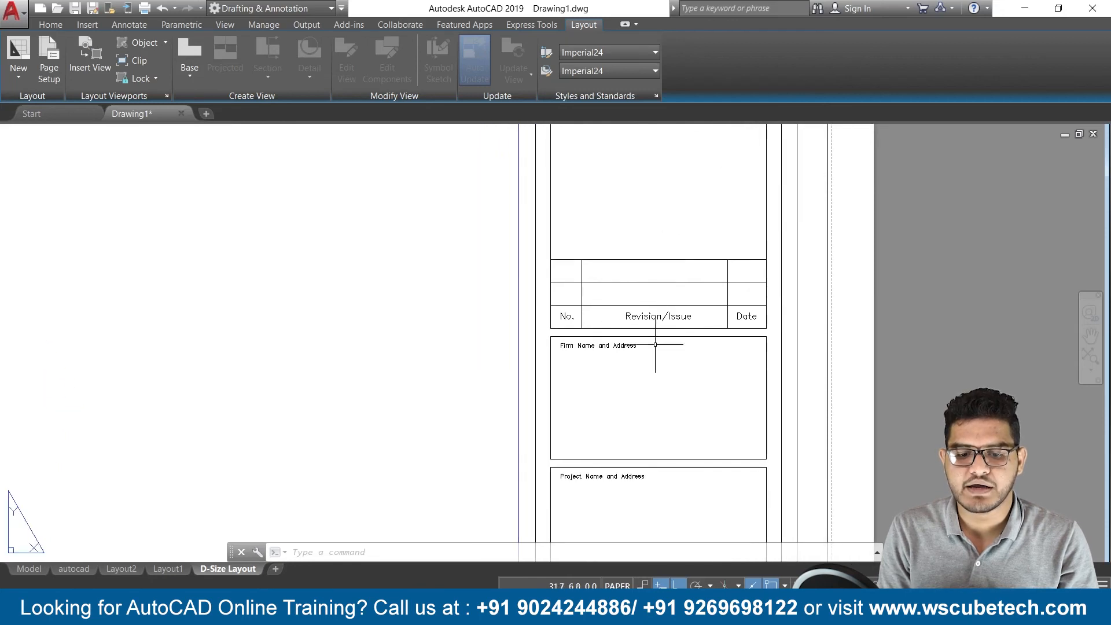
pyautogui.moveTo(641, 398); pyautogui.dragTo(661, 287, button='middle')
pyautogui.moveTo(657, 439); pyautogui.dragTo(677, 295, button='middle')
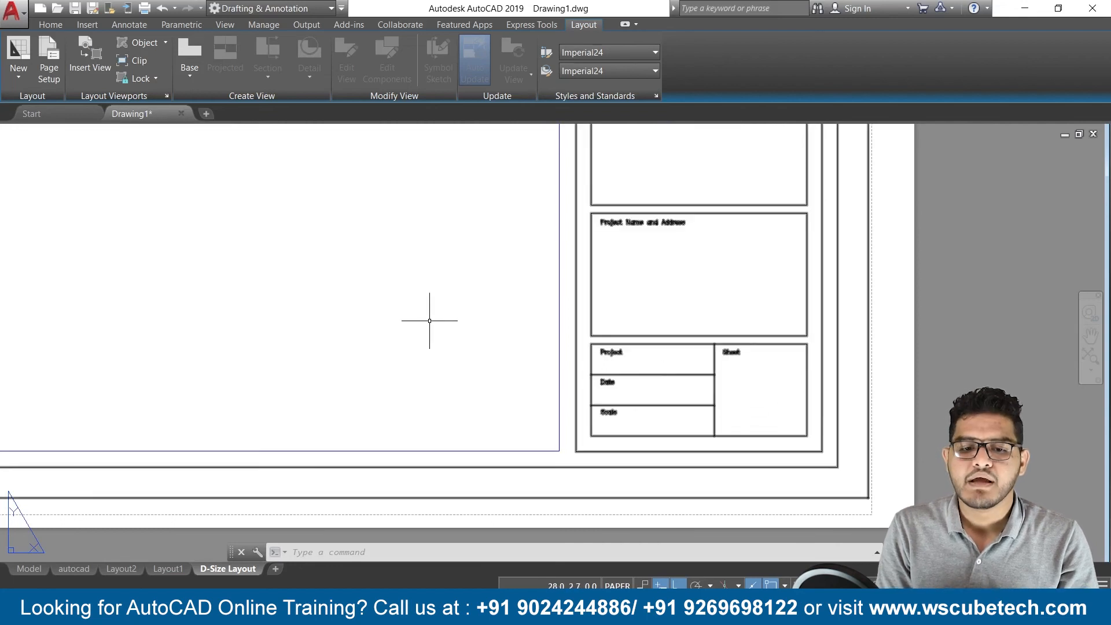
pyautogui.scroll(-2, 410, 299)
pyautogui.moveTo(435, 308); pyautogui.dragTo(937, 524, button='middle')
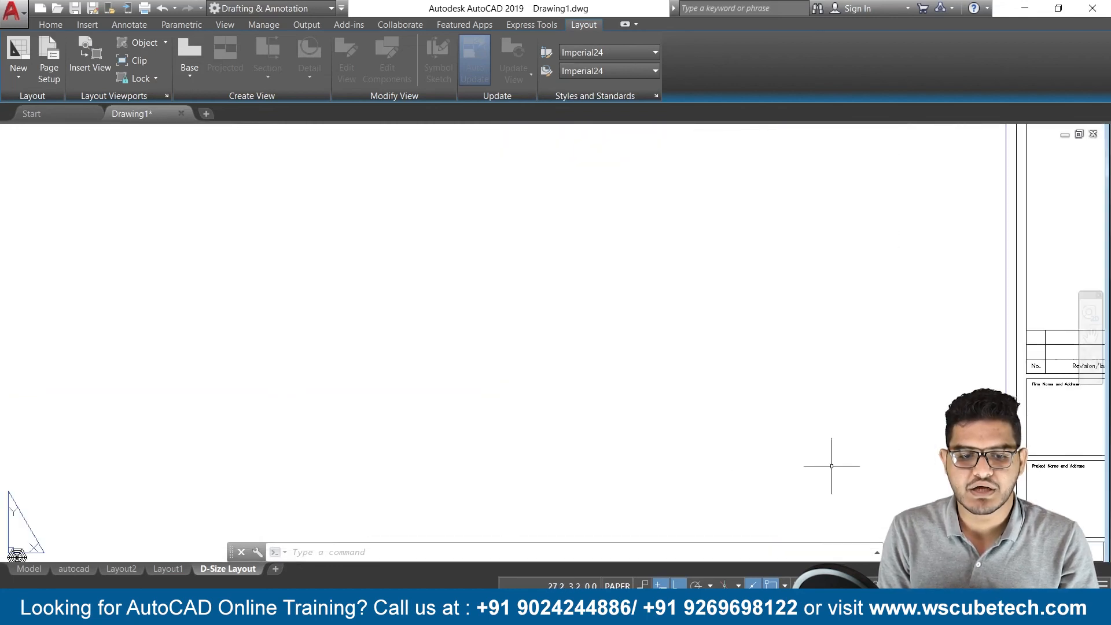
# Activate model space inside the D-Size Layout's viewport, around the small hexagonal drawing near the viewport's lower corner.
pyautogui.scroll(-4, 691, 379)
pyautogui.scroll(2, 612, 321)
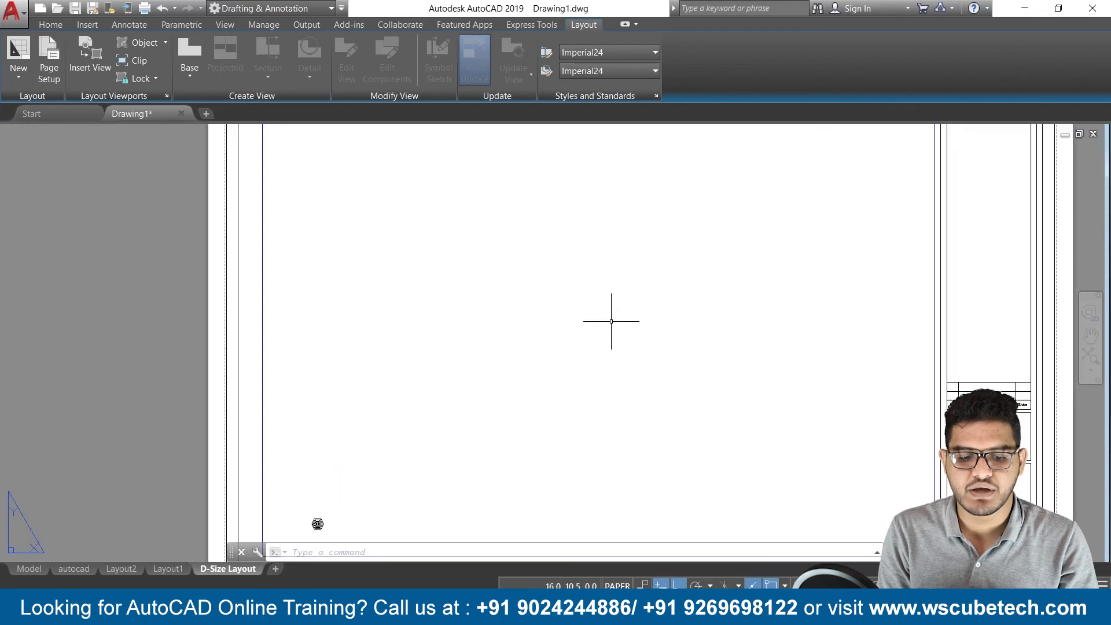
pyautogui.click(317, 524)
pyautogui.moveTo(360, 491); pyautogui.dragTo(384, 405, button='middle')
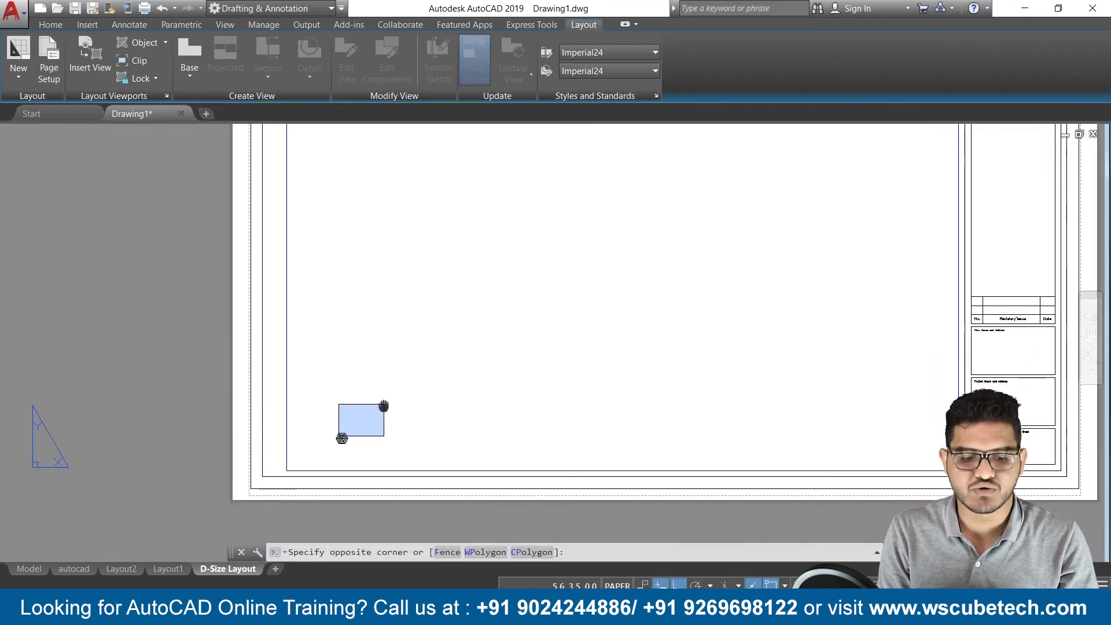
pyautogui.doubleClick(343, 438)
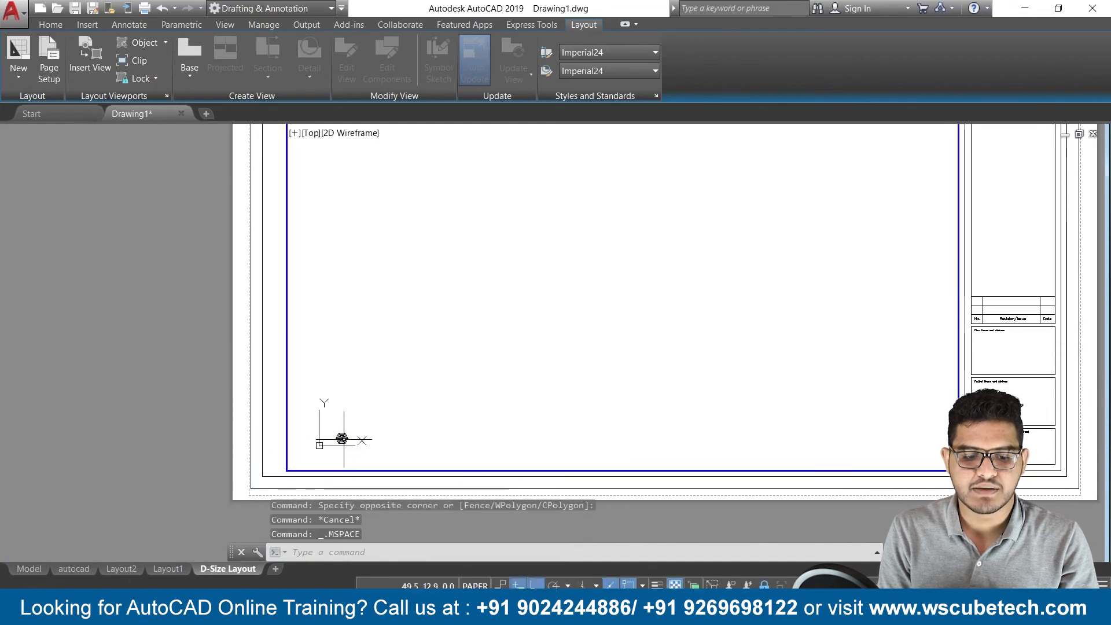
pyautogui.scroll(-3, 340, 439)
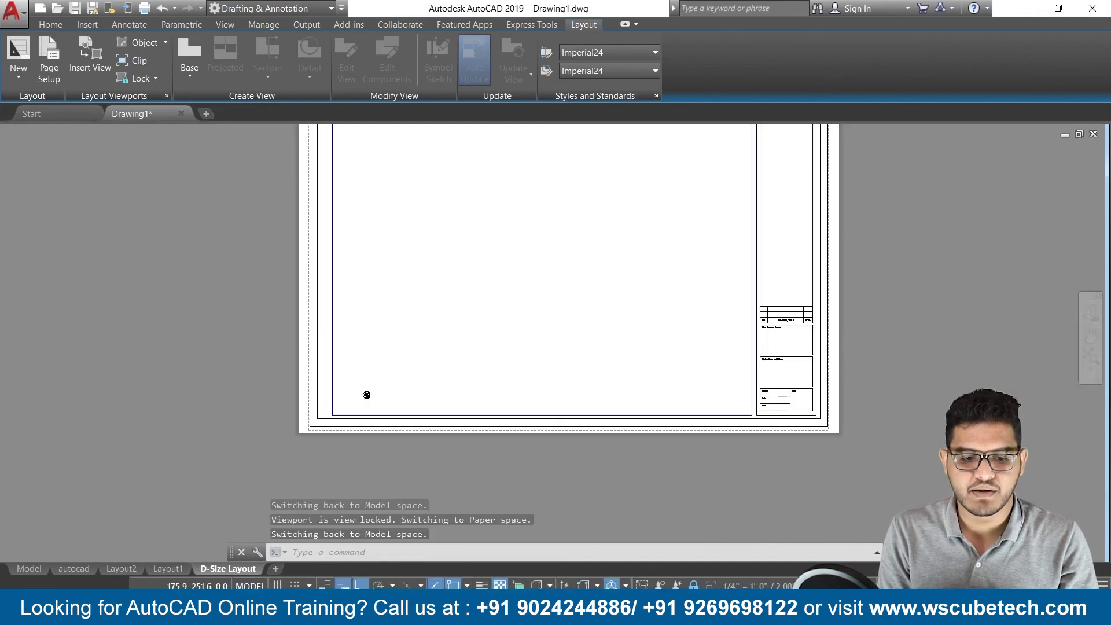
pyautogui.scroll(2, 408, 320)
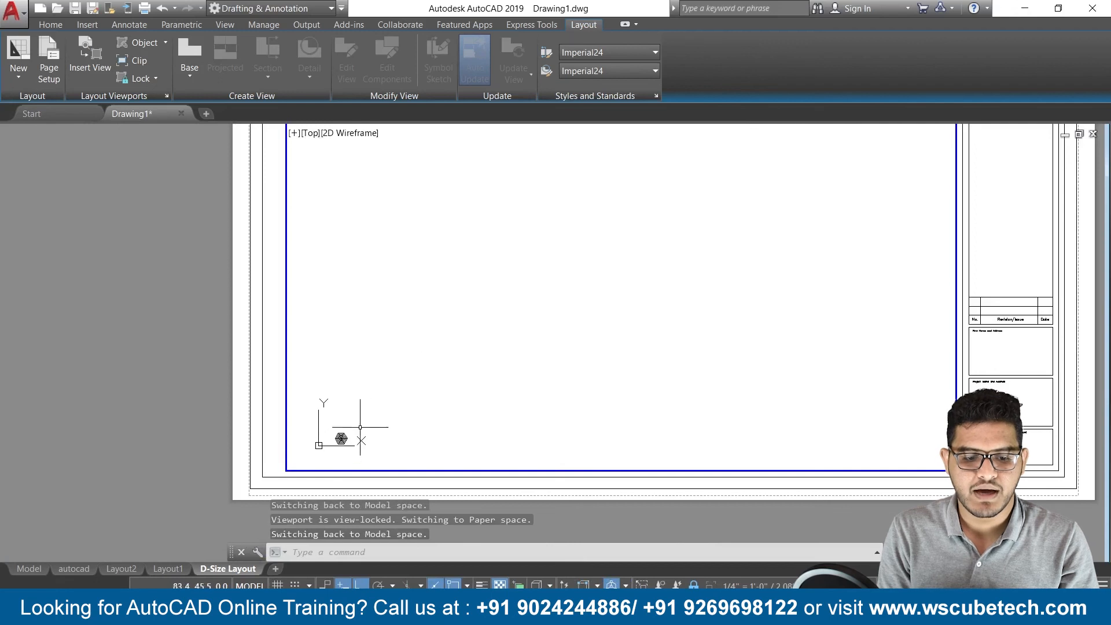
# Stretch the circle in the small hexagonal drawing to a radius of over a third of the viewport's height.
pyautogui.click(340, 439)
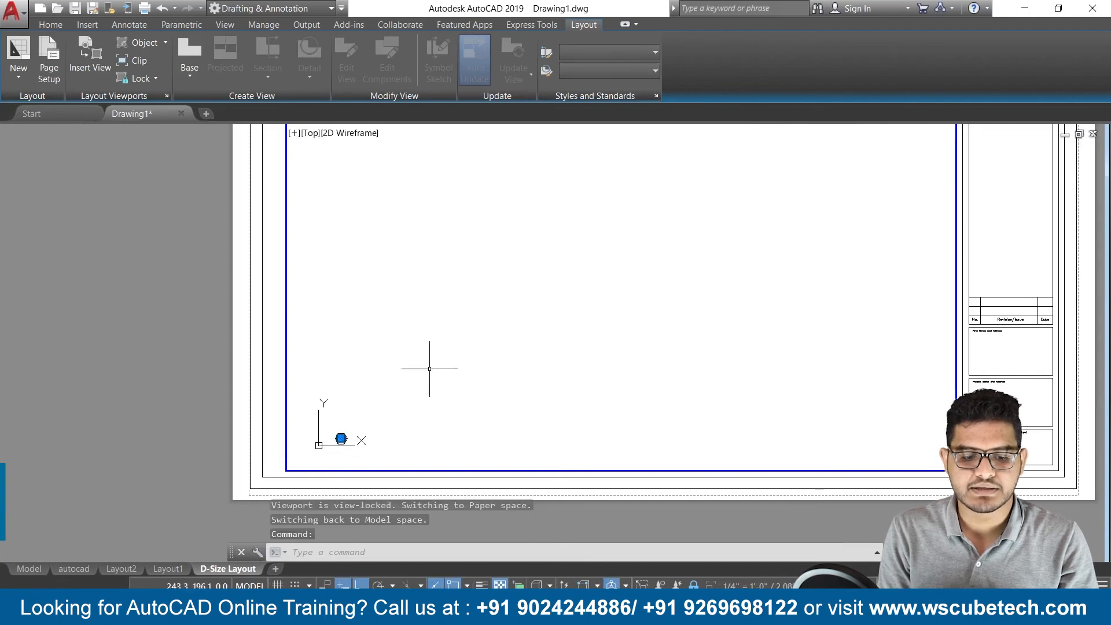
pyautogui.click(341, 438)
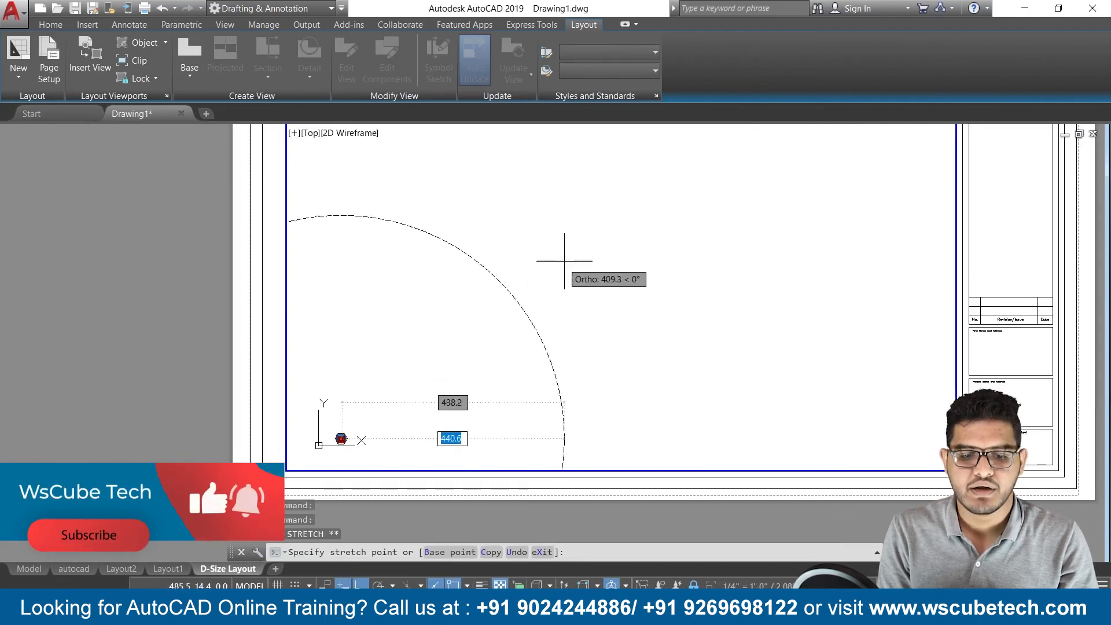
pyautogui.click(533, 301)
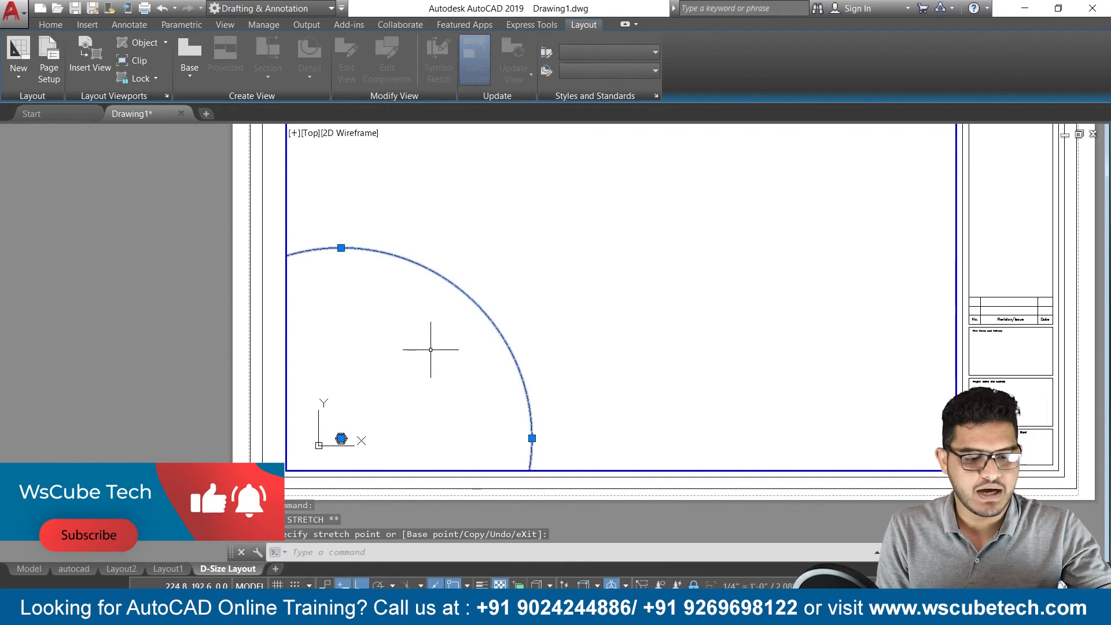
pyautogui.press('Escape')
pyautogui.press('Escape')
pyautogui.press('Escape')
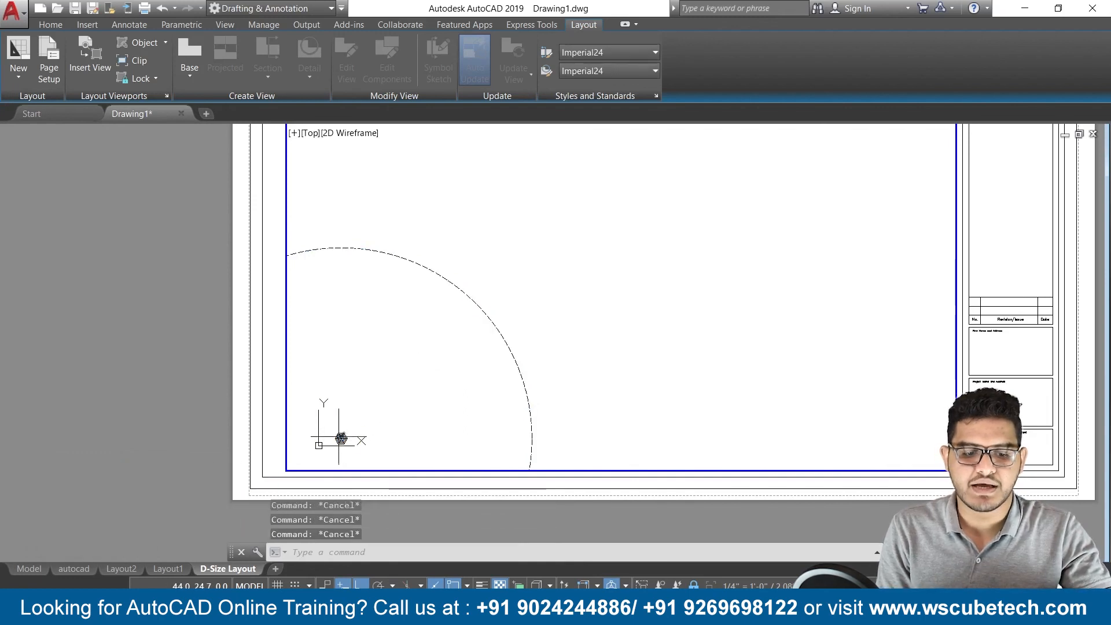
# Select the small hexagonal geometry at the enlarged circle's centre and look over the whole D-Size sheet.
pyautogui.click(341, 438)
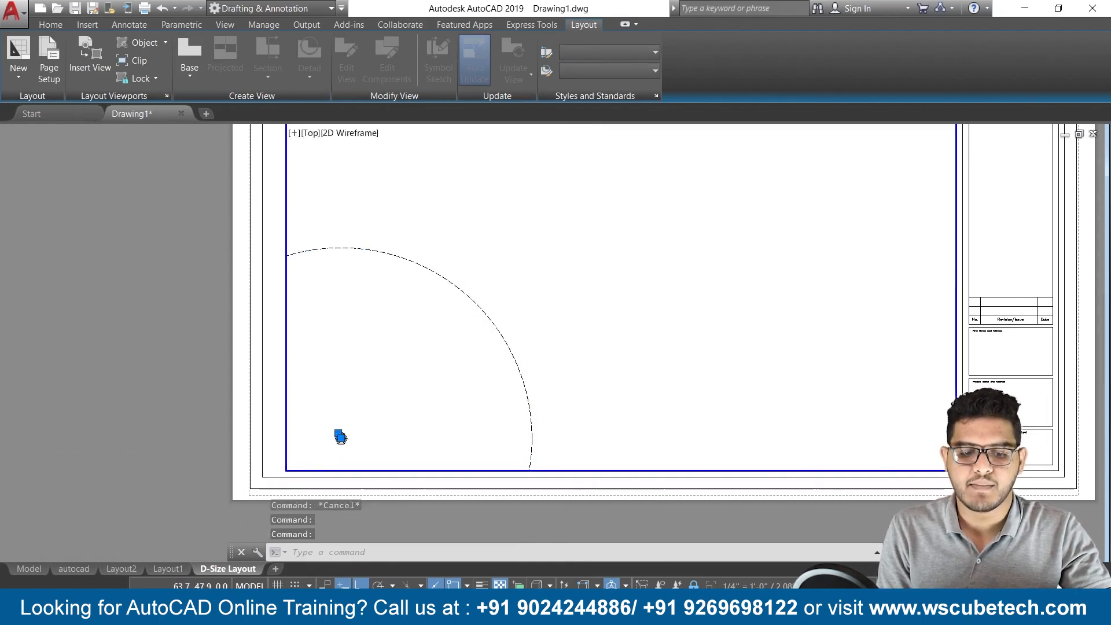
pyautogui.scroll(3, 340, 437)
pyautogui.scroll(-3, 350, 421)
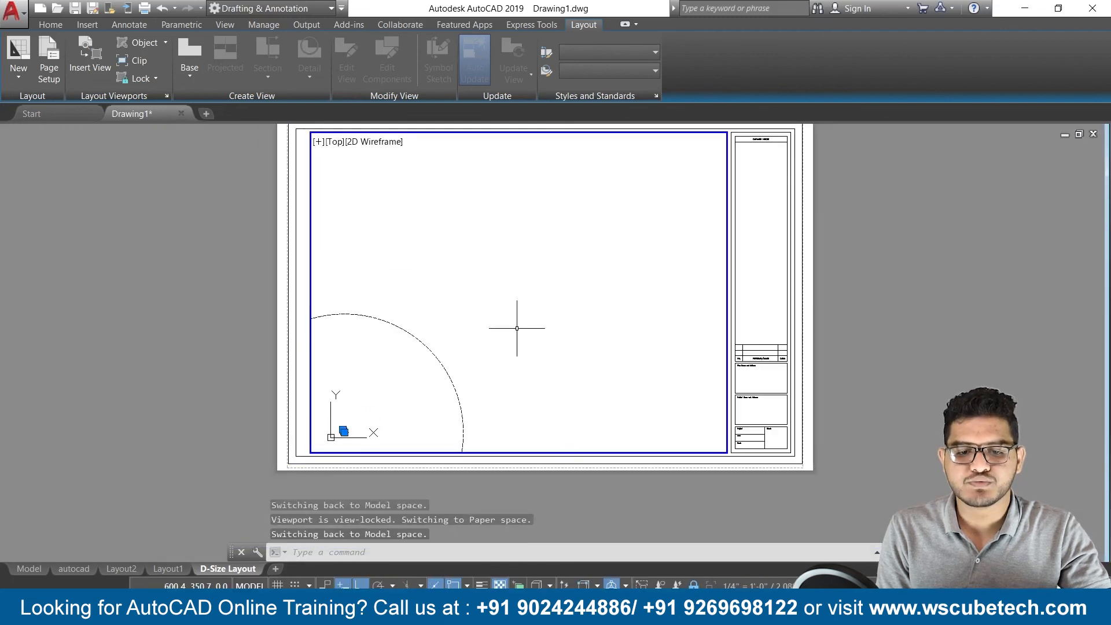
pyautogui.scroll(-2, 516, 328)
pyautogui.moveTo(501, 349); pyautogui.dragTo(476, 383, button='middle')
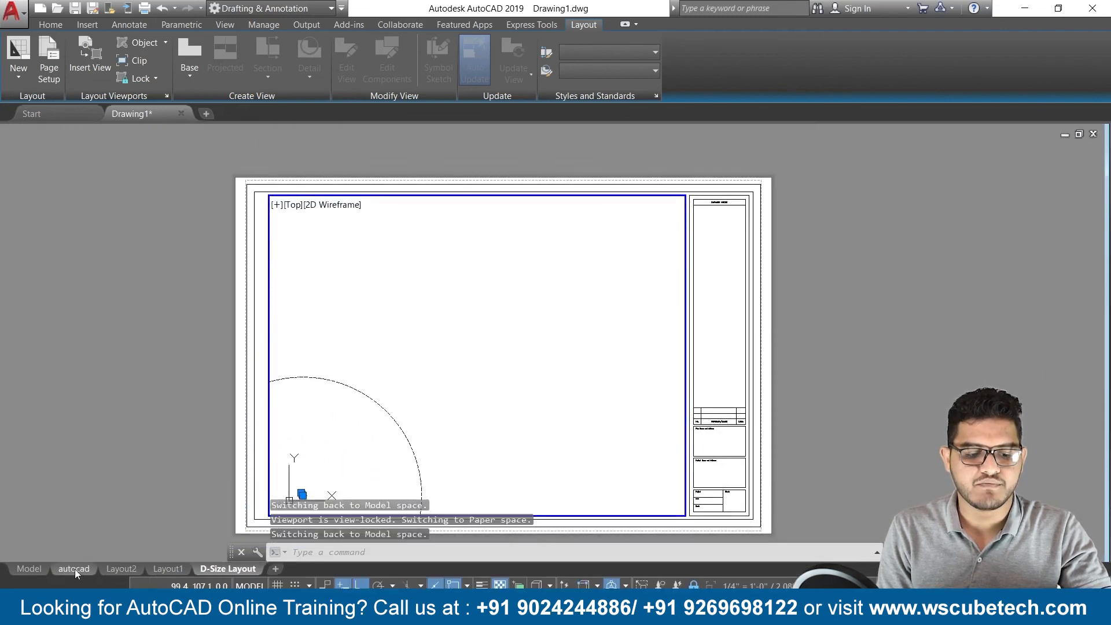
# Return to the autocad layout and show the options for creating a new layout.
pyautogui.click(74, 583)
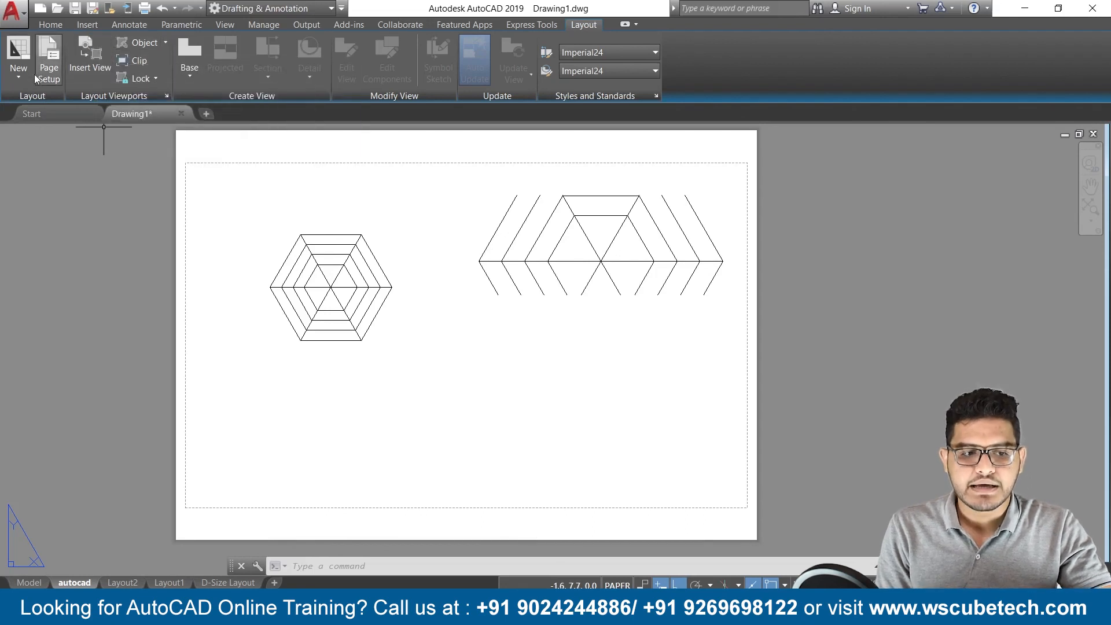
pyautogui.click(19, 74)
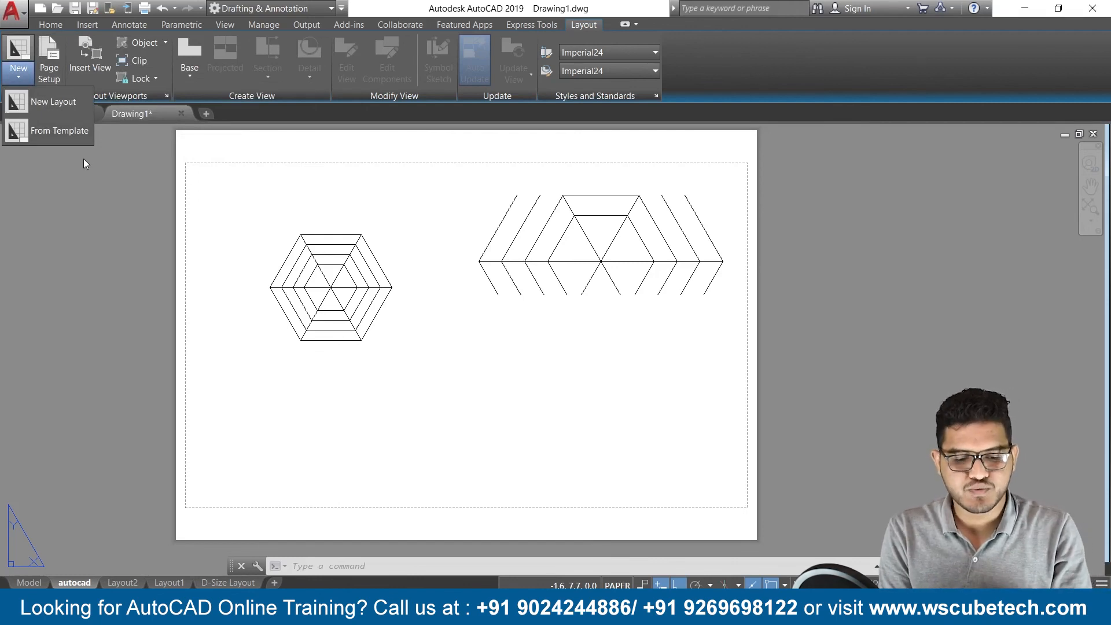
pyautogui.hotkey('alt', 'Tab')
pyautogui.hotkey('alt', 'Tab')
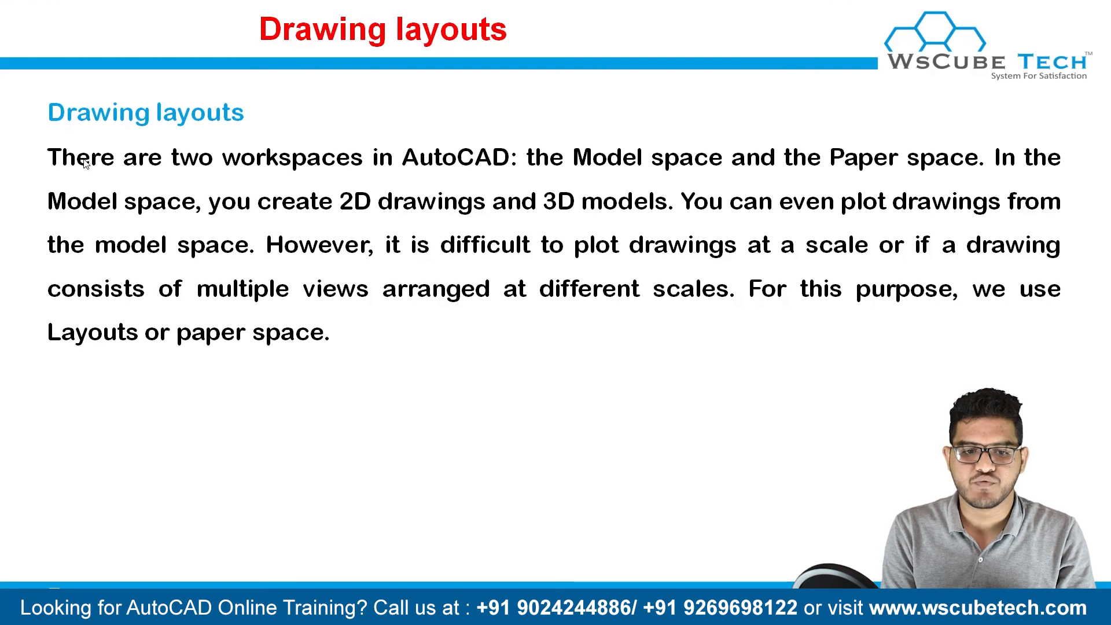
pyautogui.press('Right')
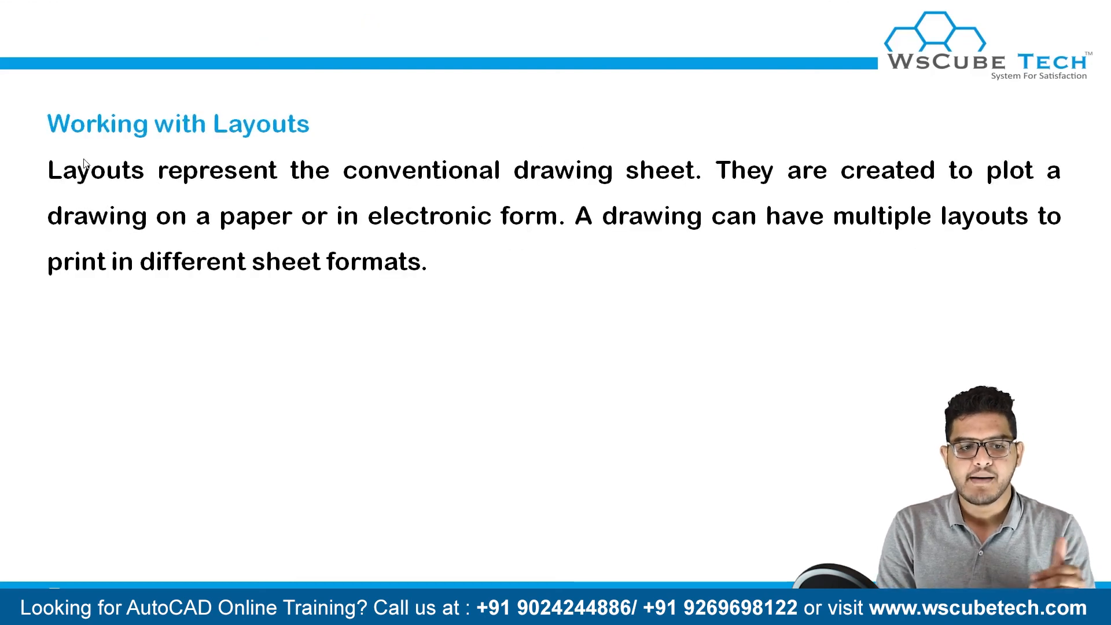
pyautogui.press('Right')
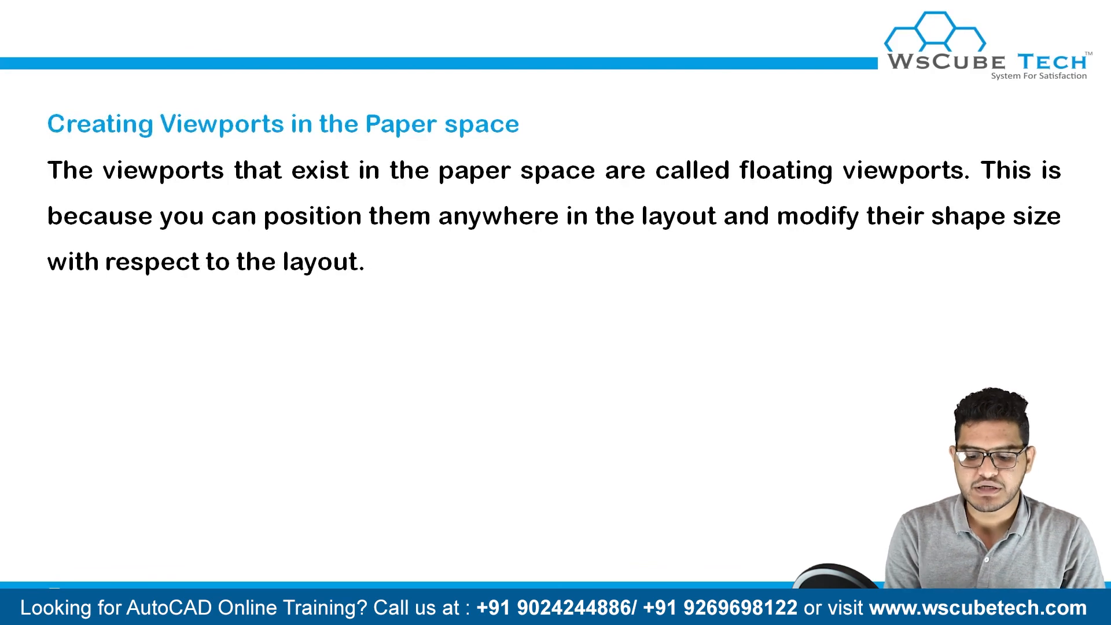
pyautogui.press('Right')
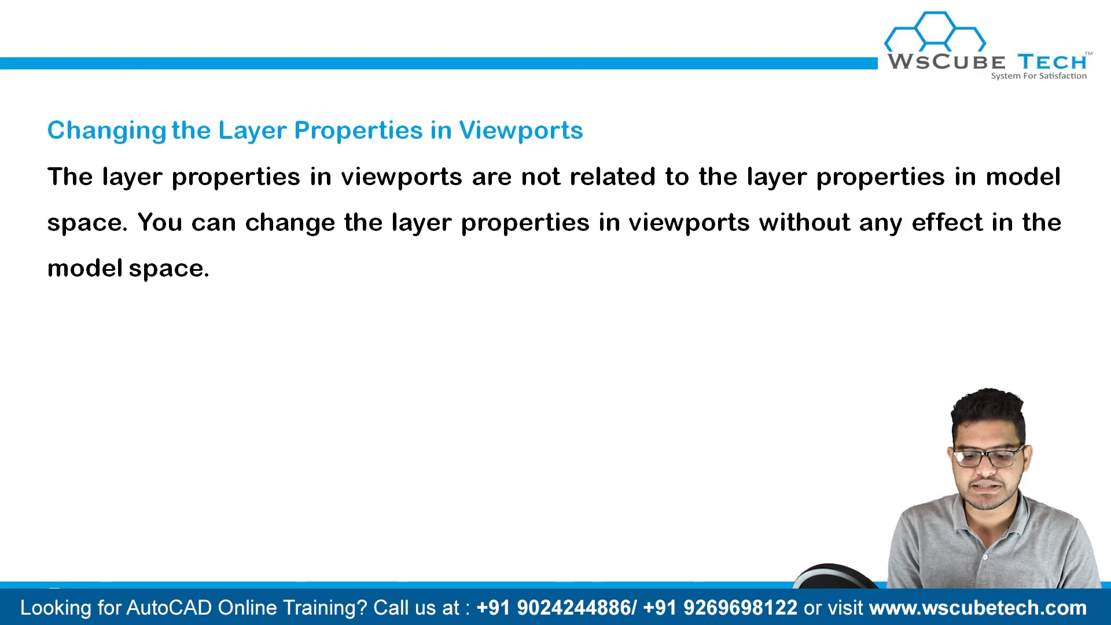
pyautogui.press('Right')
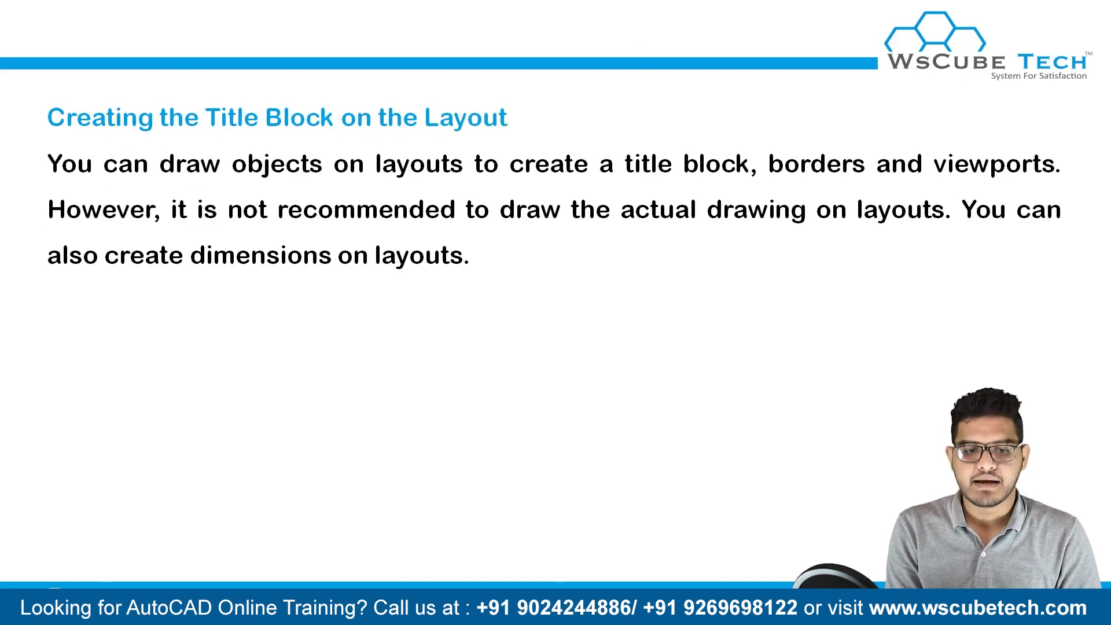